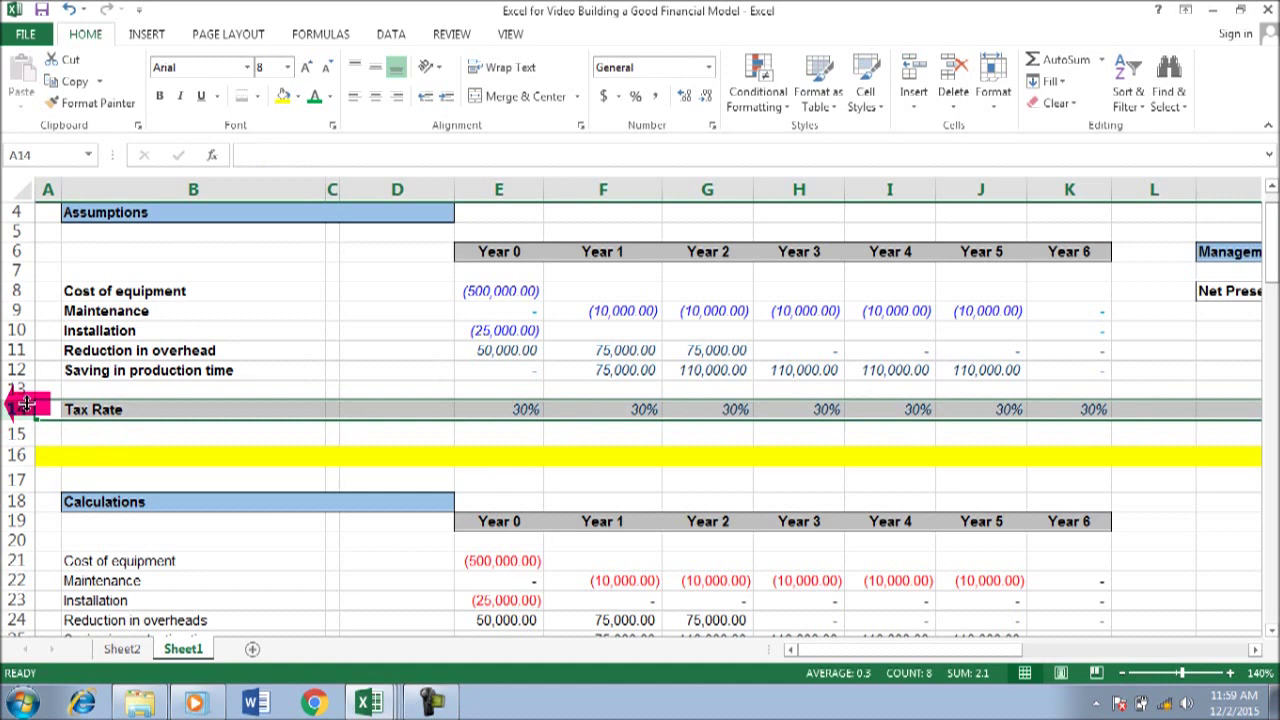
Step: Insert a row above Tax Rate in the Assumptions section and label it "Discount Rate" in B14
{"action": "key", "text": "ctrl+shift+plus"}
{"action": "left_click", "coordinate": [104, 412]}
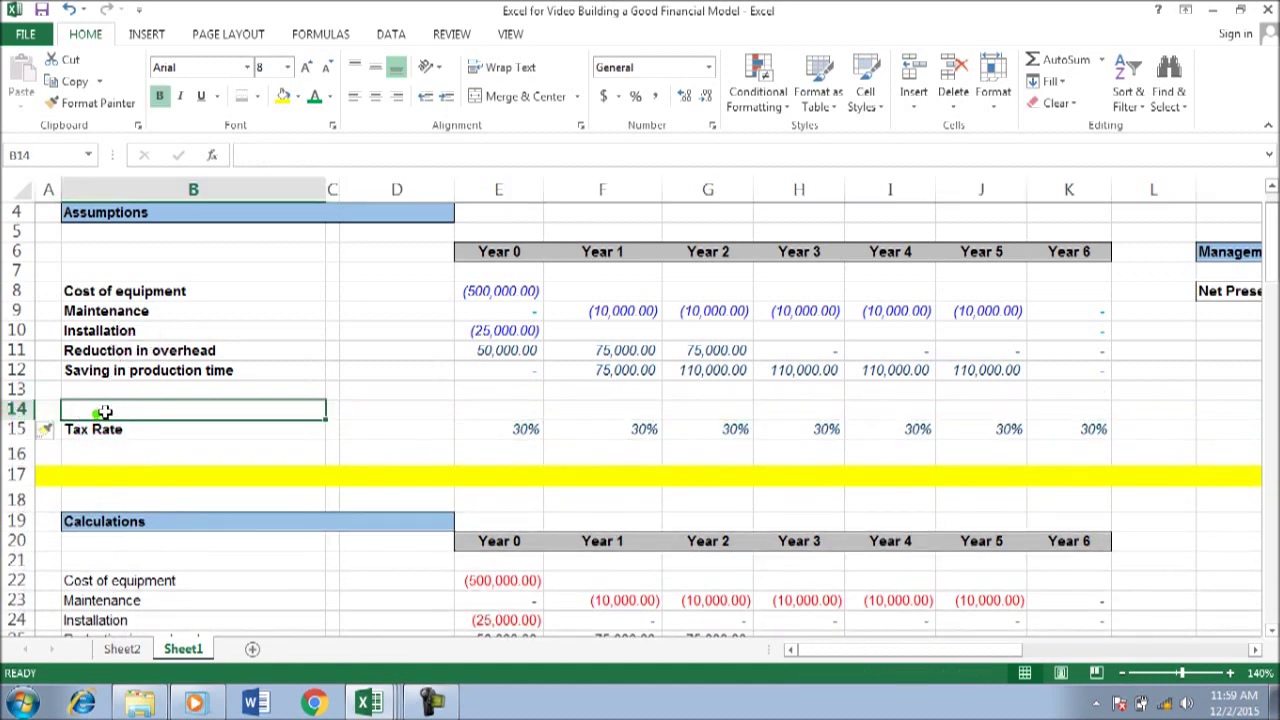
{"action": "type", "text": "Discount Rate"}
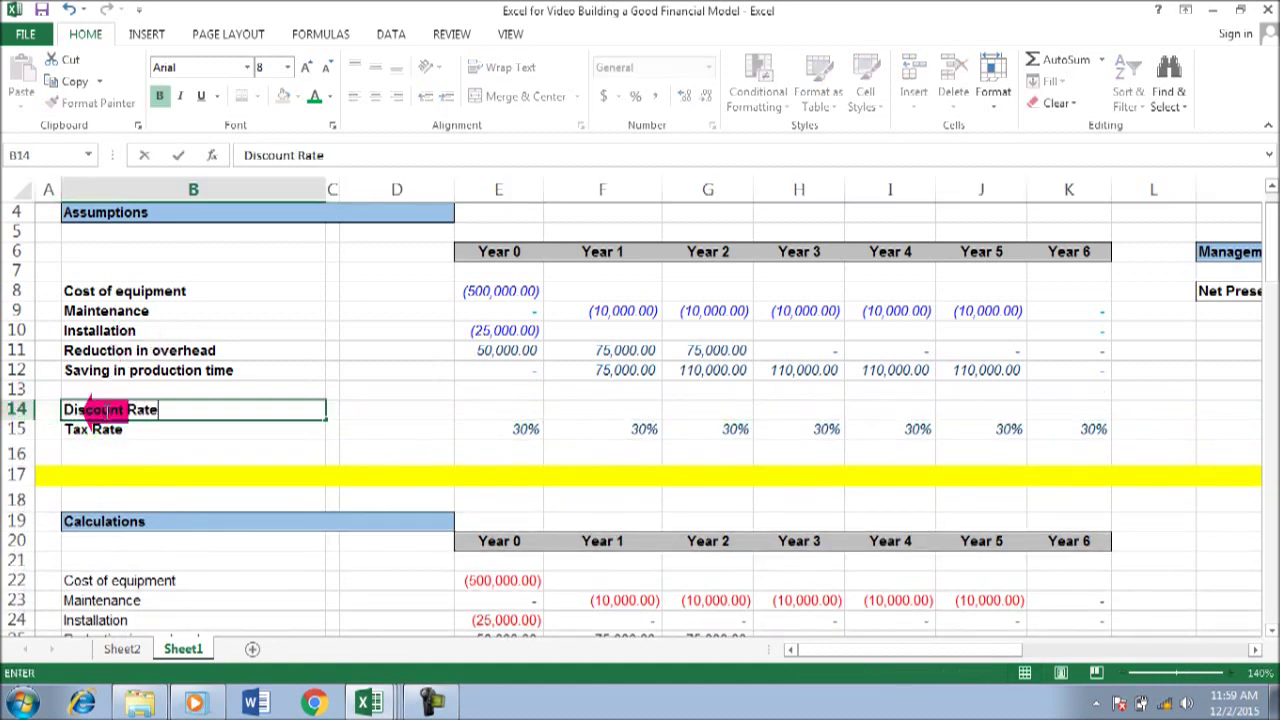
{"action": "key", "text": "Return"}
Step: Inspect the Year 0 and Year 1 Factor formulas in row 31, briefly displaying formulas across the whole sheet
{"action": "scroll", "coordinate": [200, 690], "scroll_direction": "down", "scroll_amount": 4}
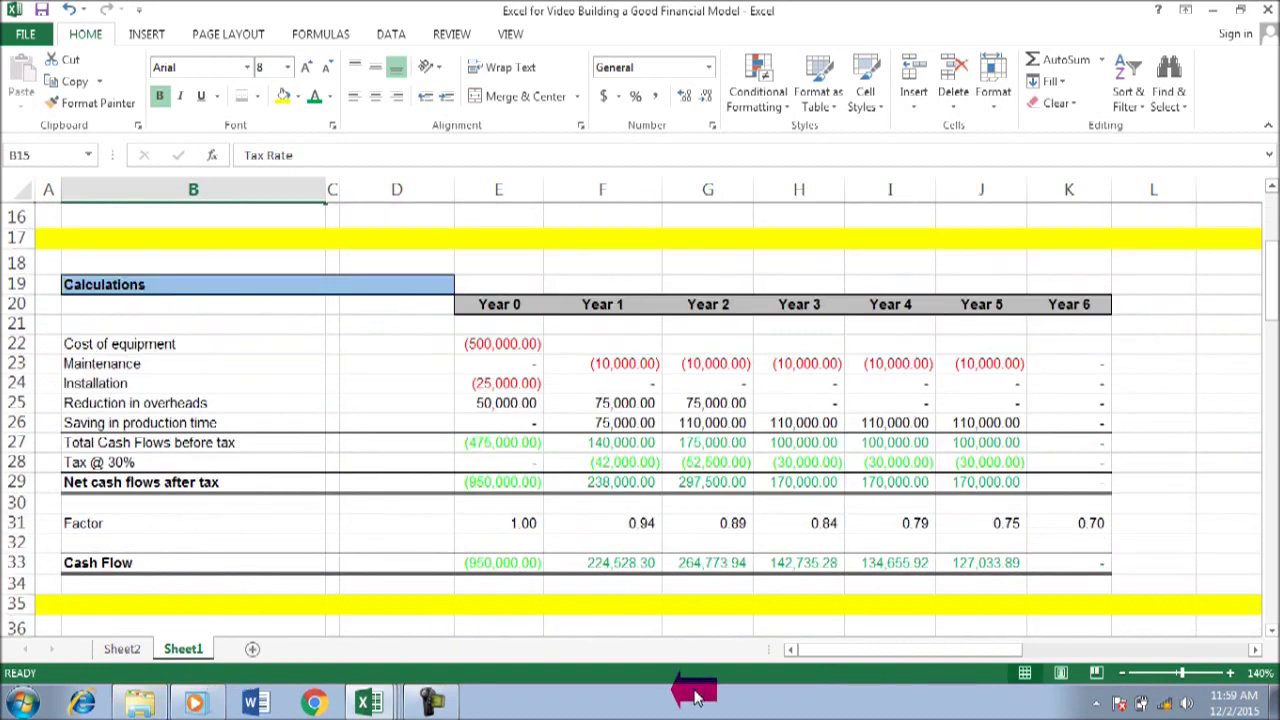
{"action": "left_click", "coordinate": [503, 524]}
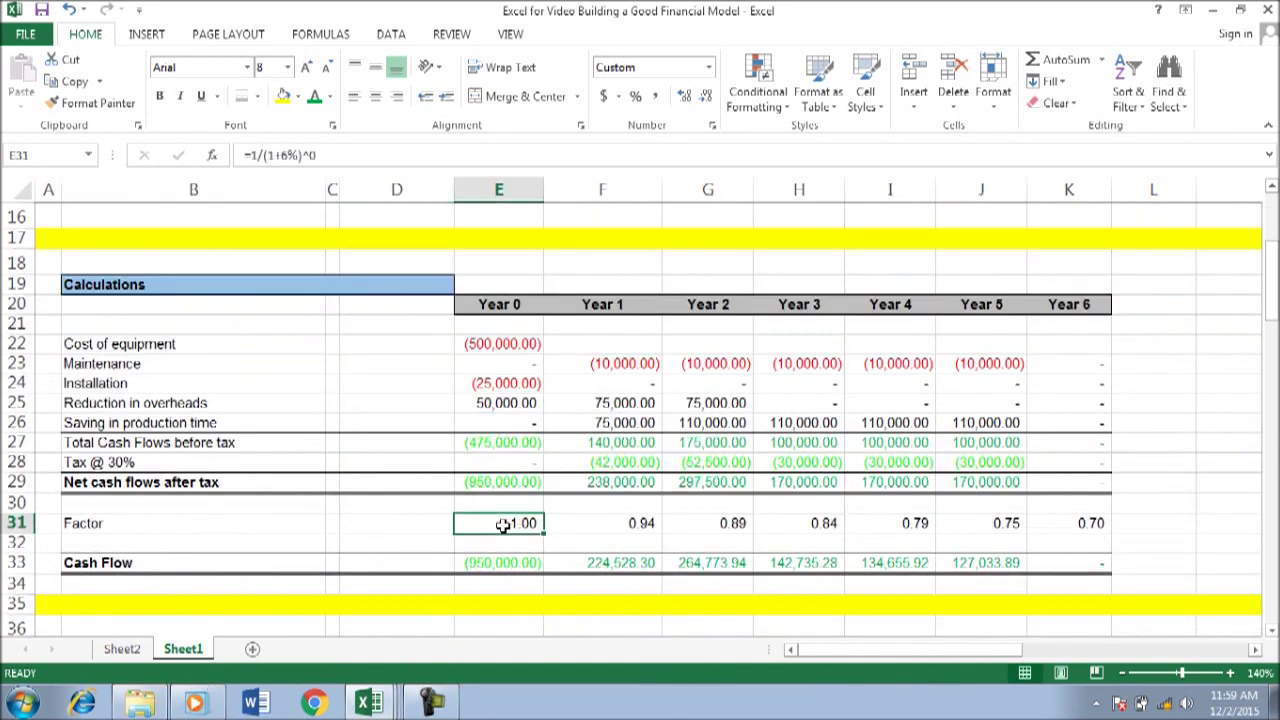
{"action": "key", "text": "super"}
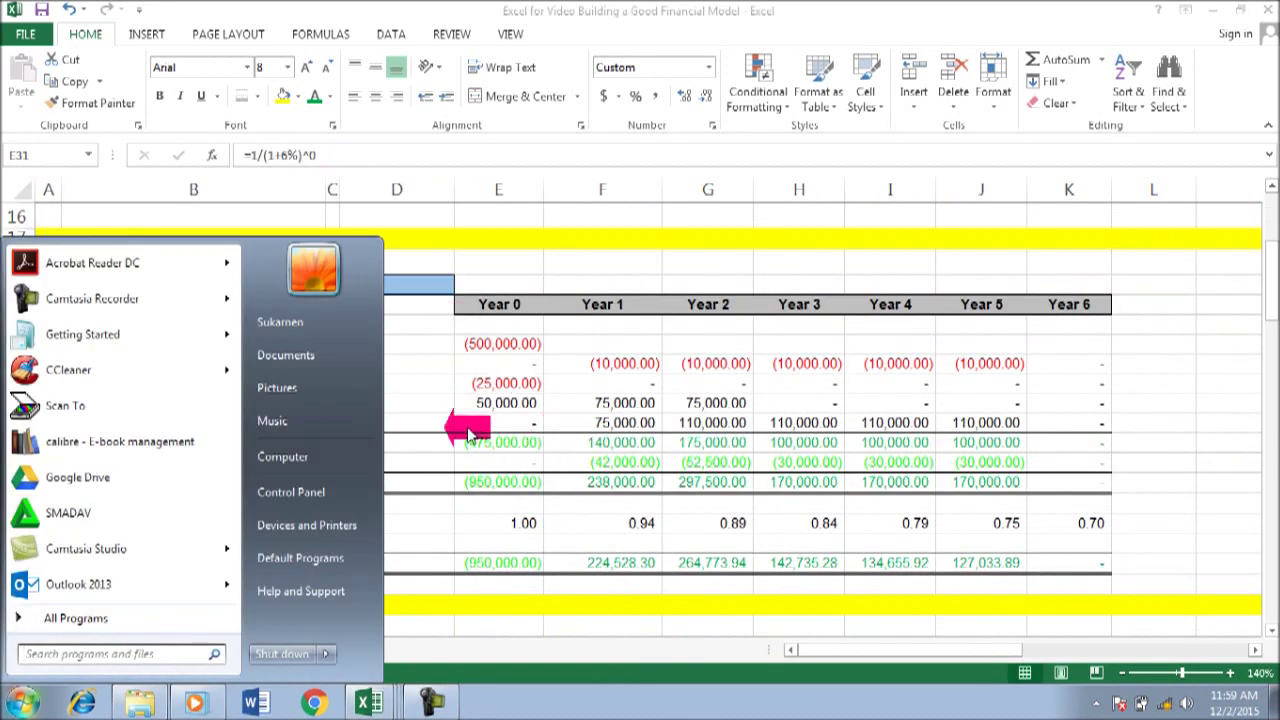
{"action": "key", "text": "super"}
{"action": "key", "text": "ctrl+grave"}
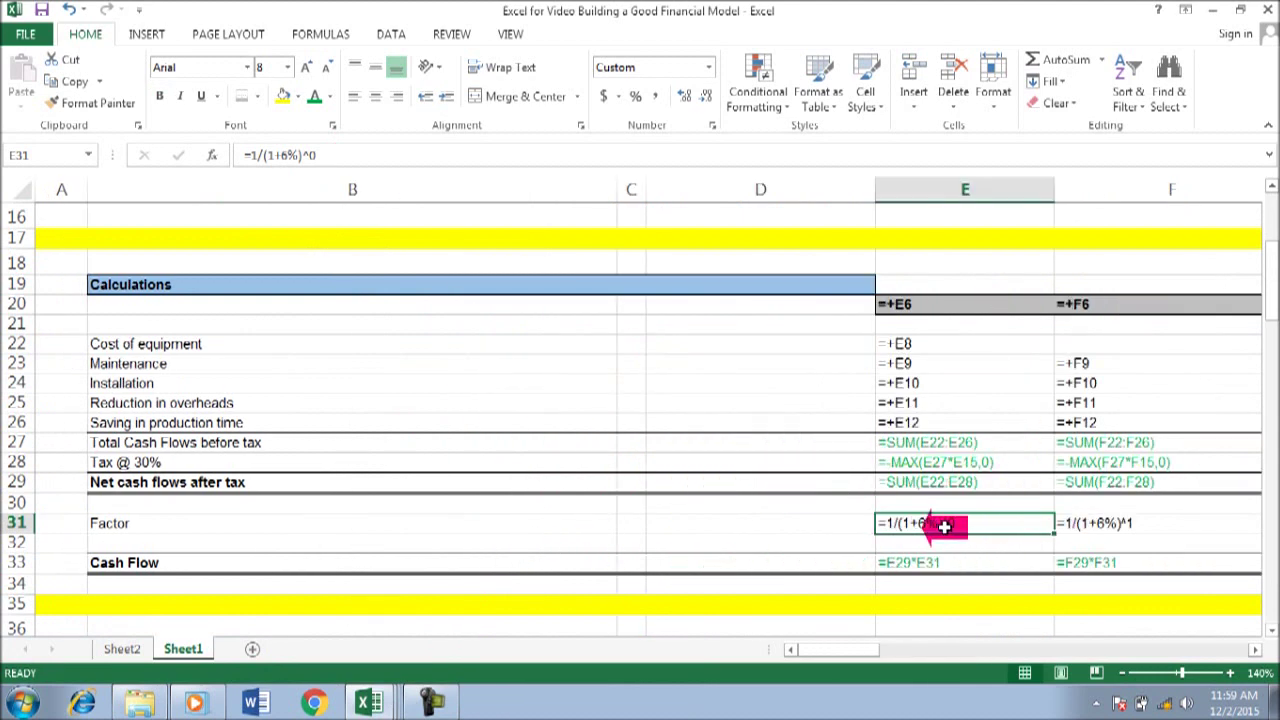
{"action": "key", "text": "ctrl+grave"}
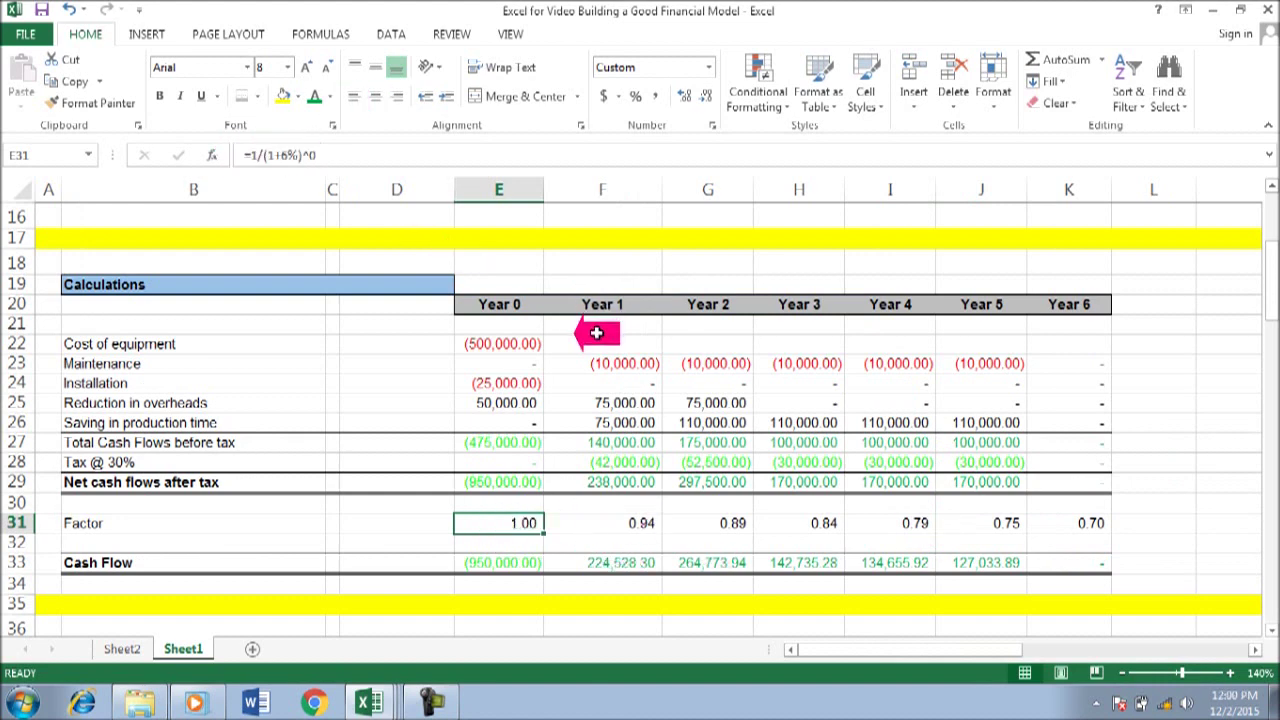
{"action": "left_click", "coordinate": [603, 526]}
Step: Enter a 6% Discount Rate for Year 0 in E14 and fill it across to Year 6 in K14
{"action": "scroll", "coordinate": [597, 534], "scroll_direction": "up", "scroll_amount": 2}
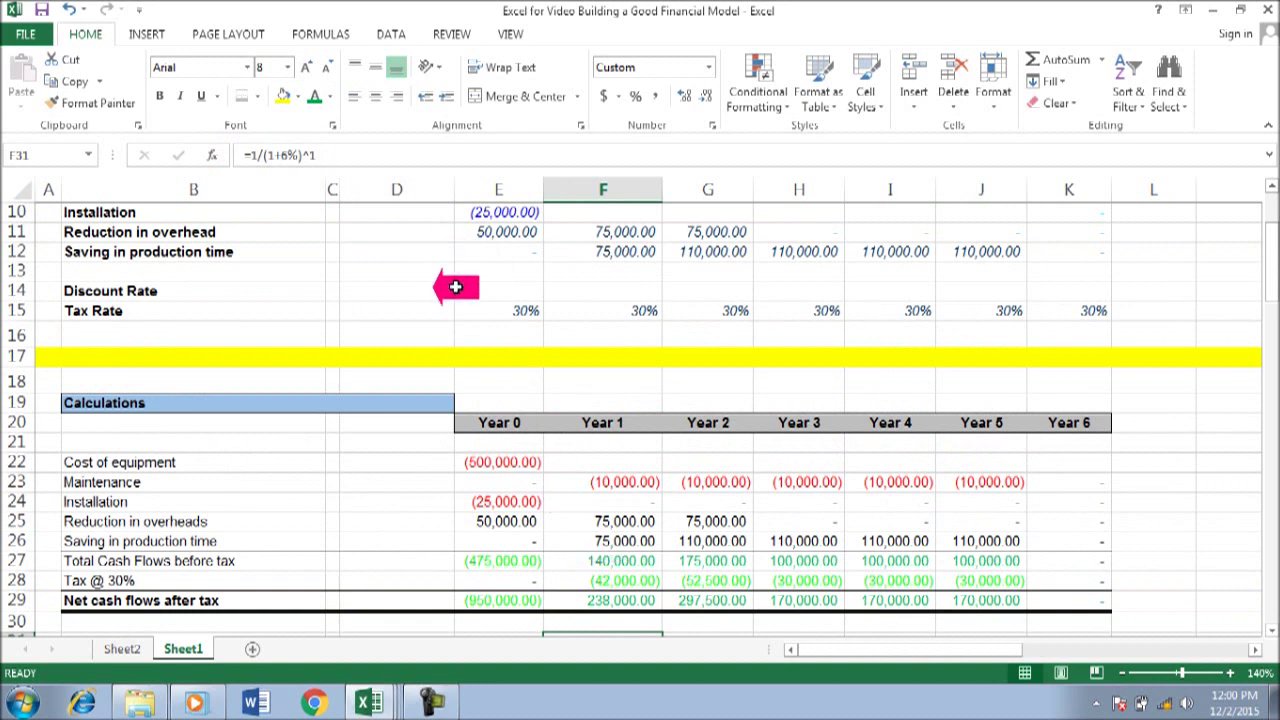
{"action": "left_click", "coordinate": [496, 290]}
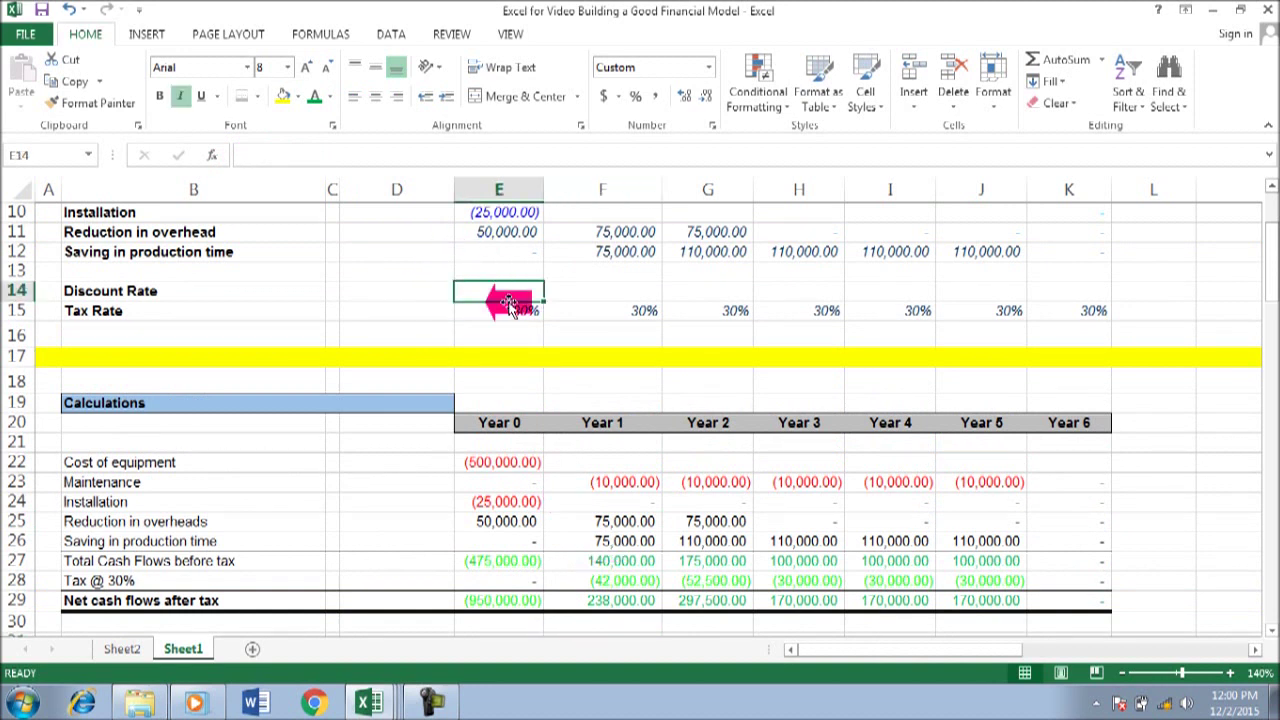
{"action": "type", "text": "6%"}
{"action": "key", "text": "ctrl+Return"}
{"action": "key", "text": "shift+Right"}
{"action": "key", "text": "shift+Right"}
{"action": "key", "text": "shift+Right"}
{"action": "key", "text": "shift+Right"}
{"action": "key", "text": "shift+Right"}
{"action": "key", "text": "shift+Right"}
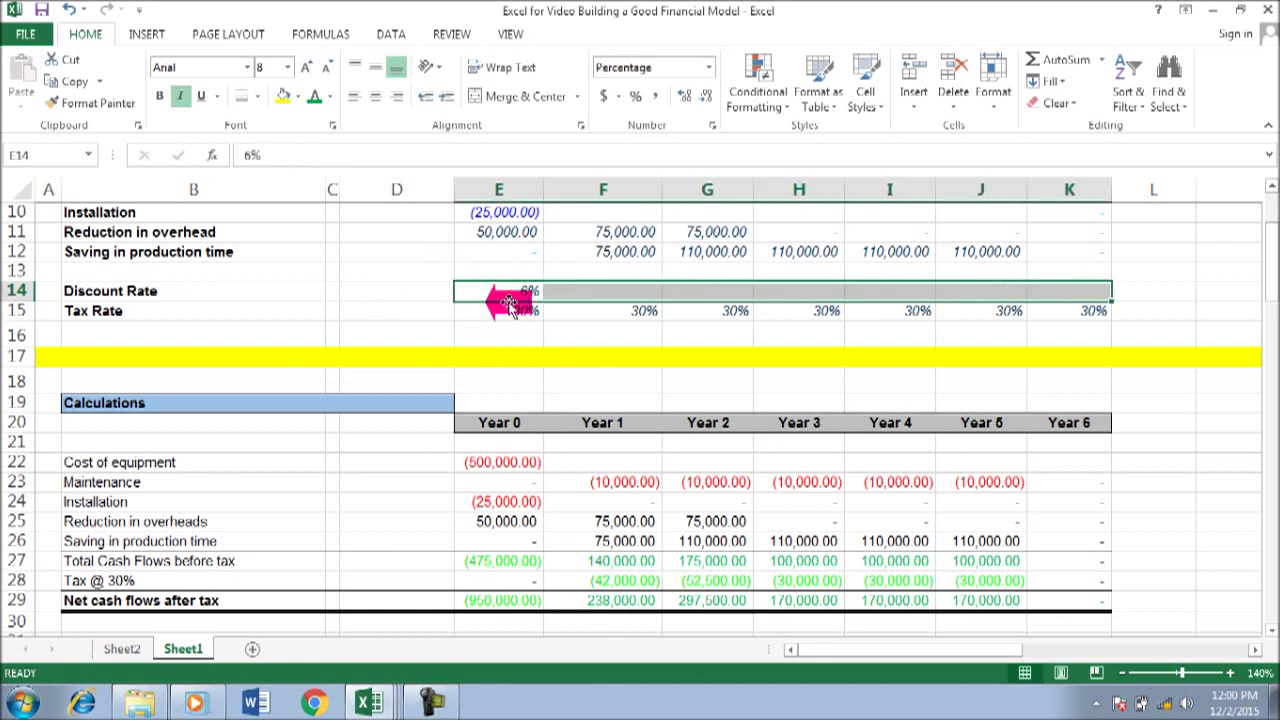
{"action": "key", "text": "ctrl+r"}
Step: Change the Year 0 Factor formula in E31 to =1/(1+E14)^E6, referencing the discount rate and year cells
{"action": "scroll", "coordinate": [410, 300], "scroll_direction": "down", "scroll_amount": 3}
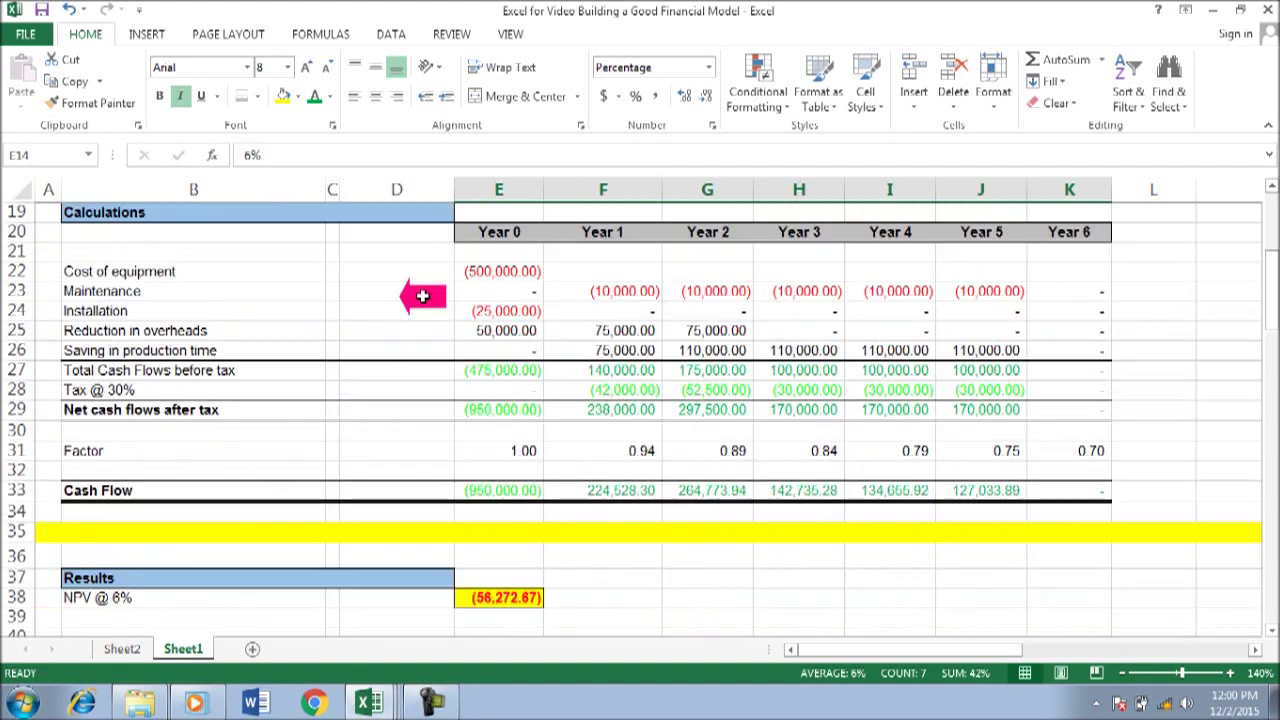
{"action": "left_click_drag", "start_coordinate": [423, 450], "coordinate": [517, 450]}
{"action": "left_click", "coordinate": [510, 452]}
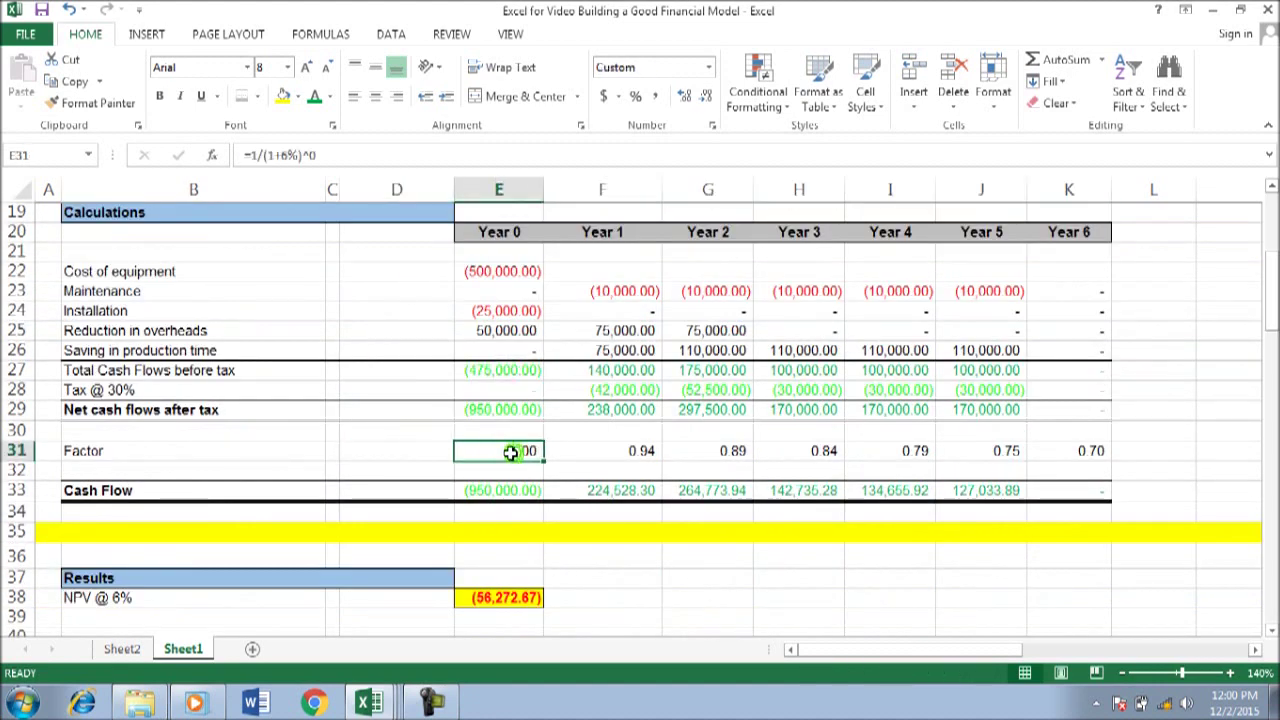
{"action": "scroll", "coordinate": [509, 453], "scroll_direction": "up", "scroll_amount": 2}
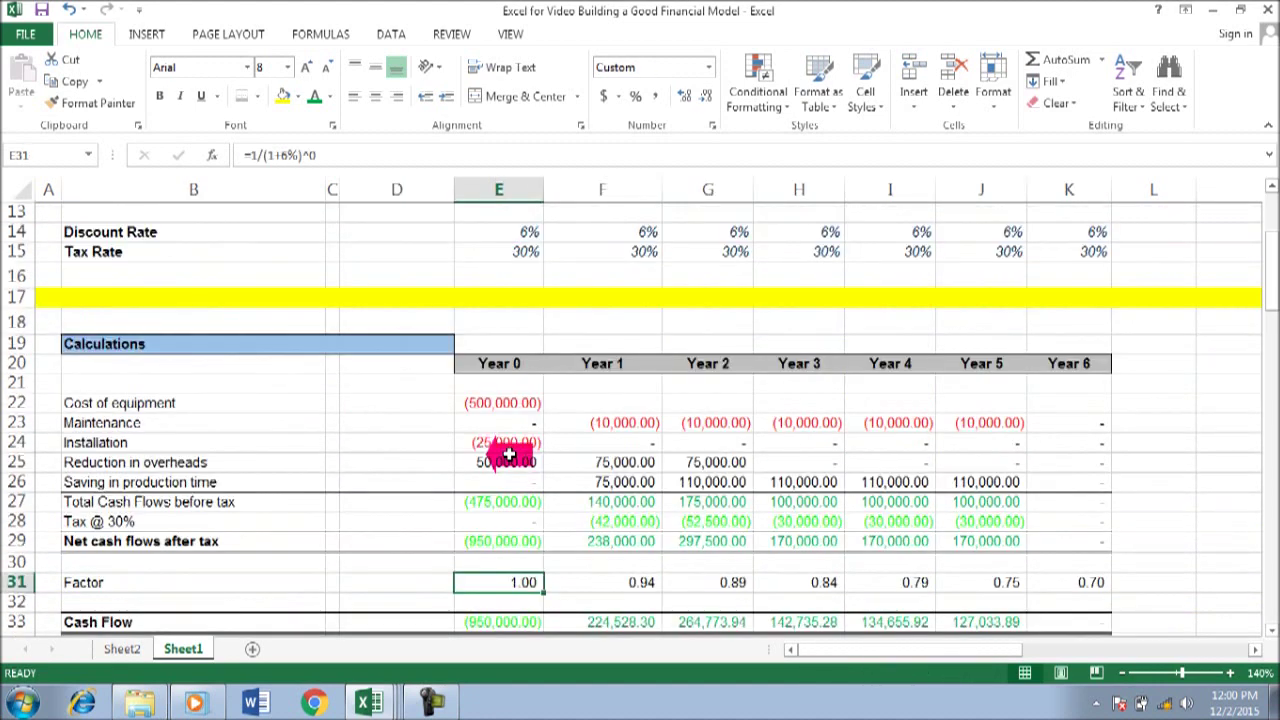
{"action": "left_click", "coordinate": [289, 154]}
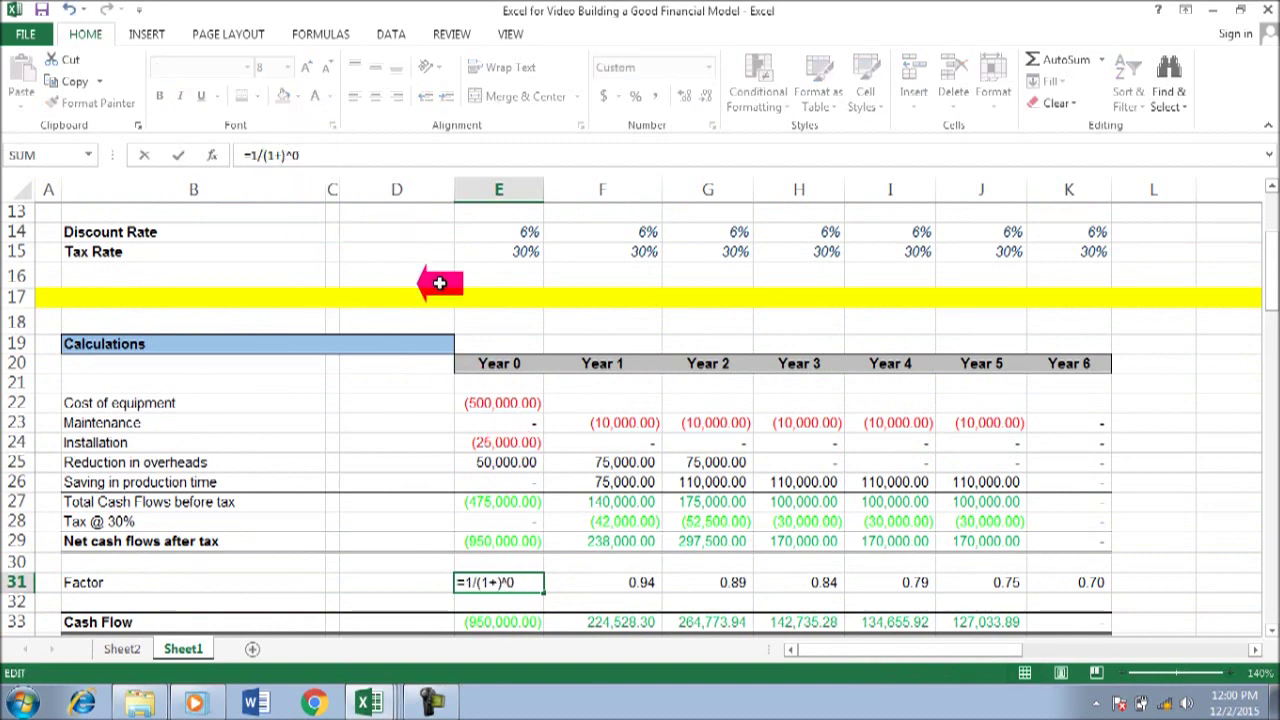
{"action": "left_click", "coordinate": [470, 232]}
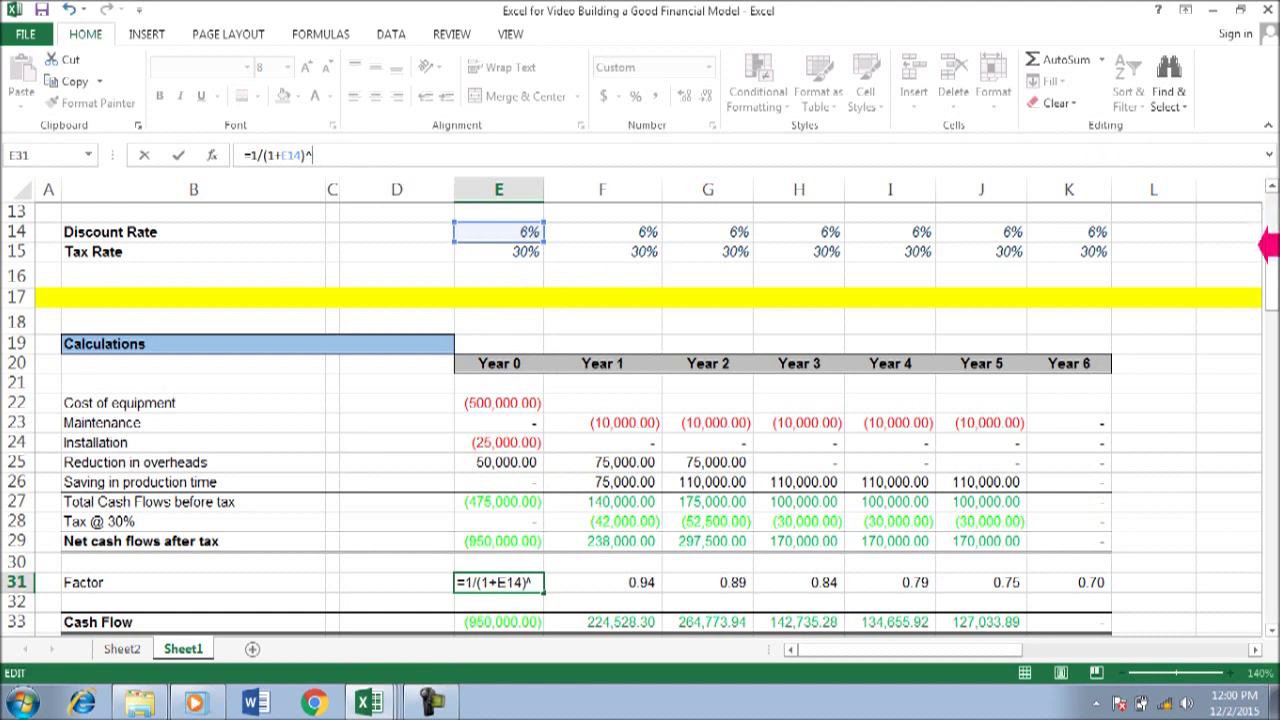
{"action": "scroll", "coordinate": [1265, 250], "scroll_direction": "up", "scroll_amount": 4}
{"action": "left_click", "coordinate": [515, 305]}
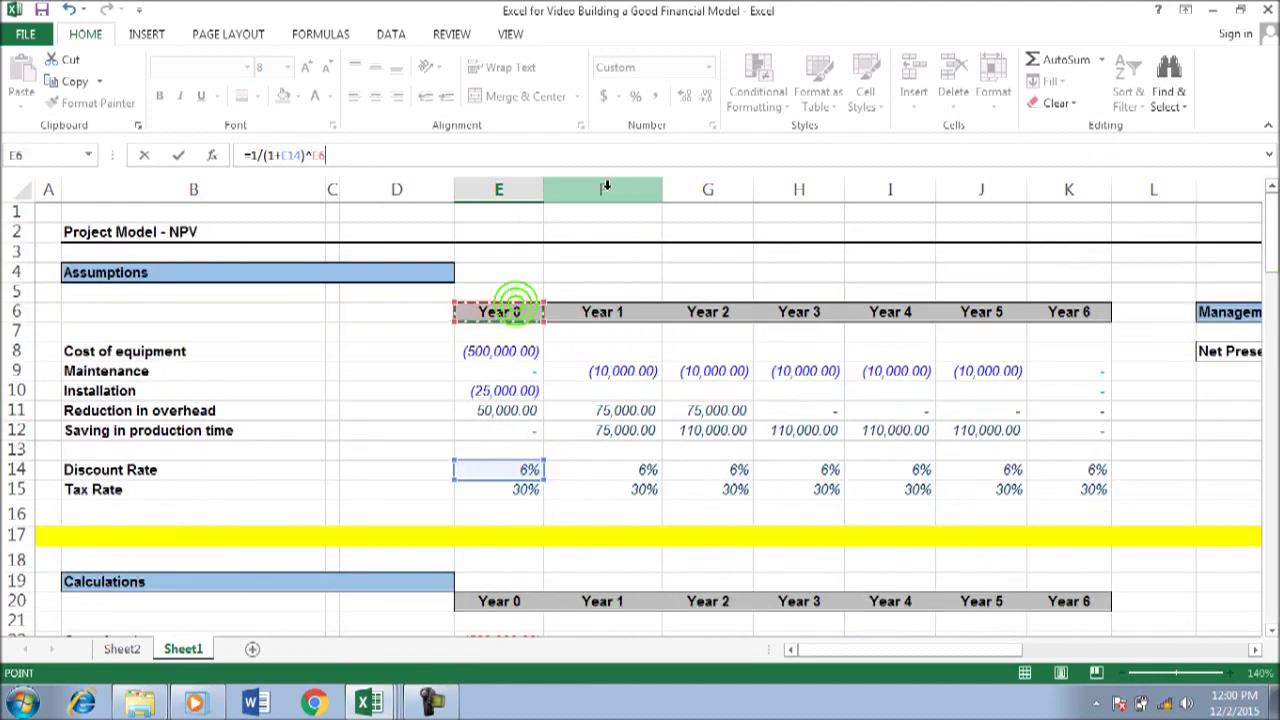
{"action": "key", "text": "Return"}
Step: Fill the Year 0 Factor formula from E31 across to Year 6 in K31
{"action": "key", "text": "Up"}
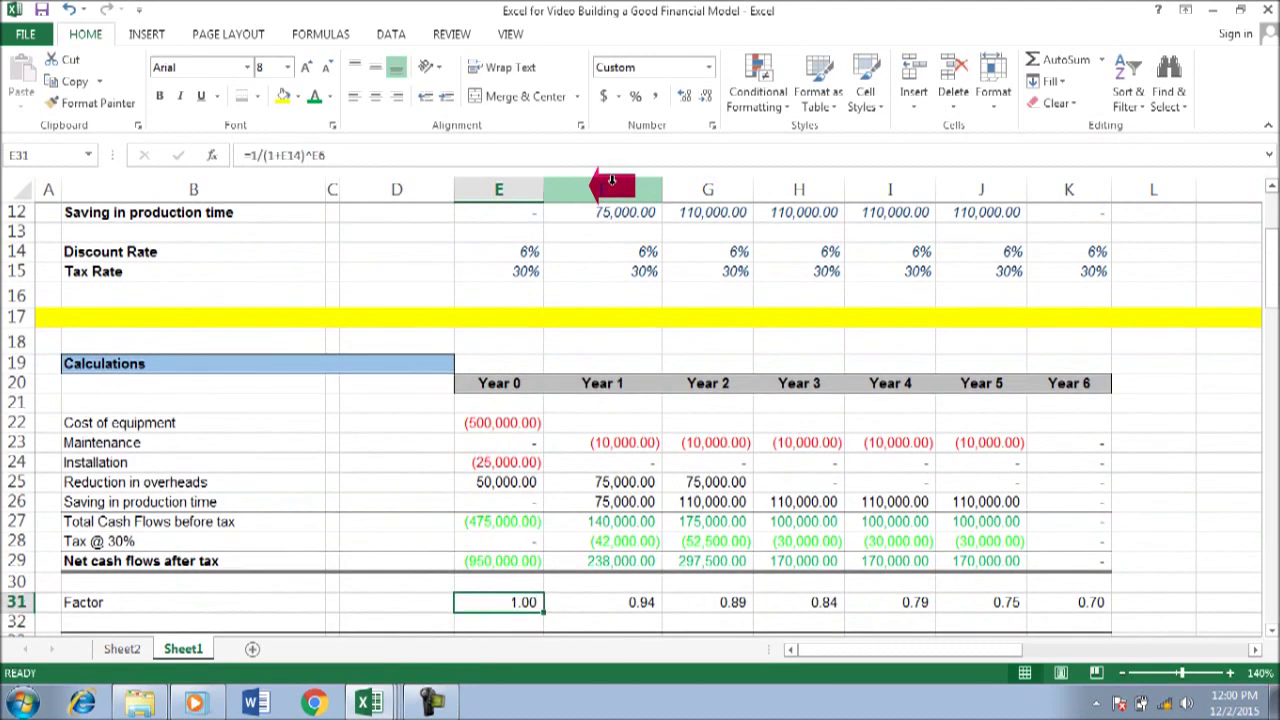
{"action": "key", "text": "shift+Right"}
{"action": "key", "text": "shift+Right"}
{"action": "key", "text": "shift+Right"}
{"action": "key", "text": "shift+Right"}
{"action": "key", "text": "shift+Right"}
{"action": "key", "text": "shift+Right"}
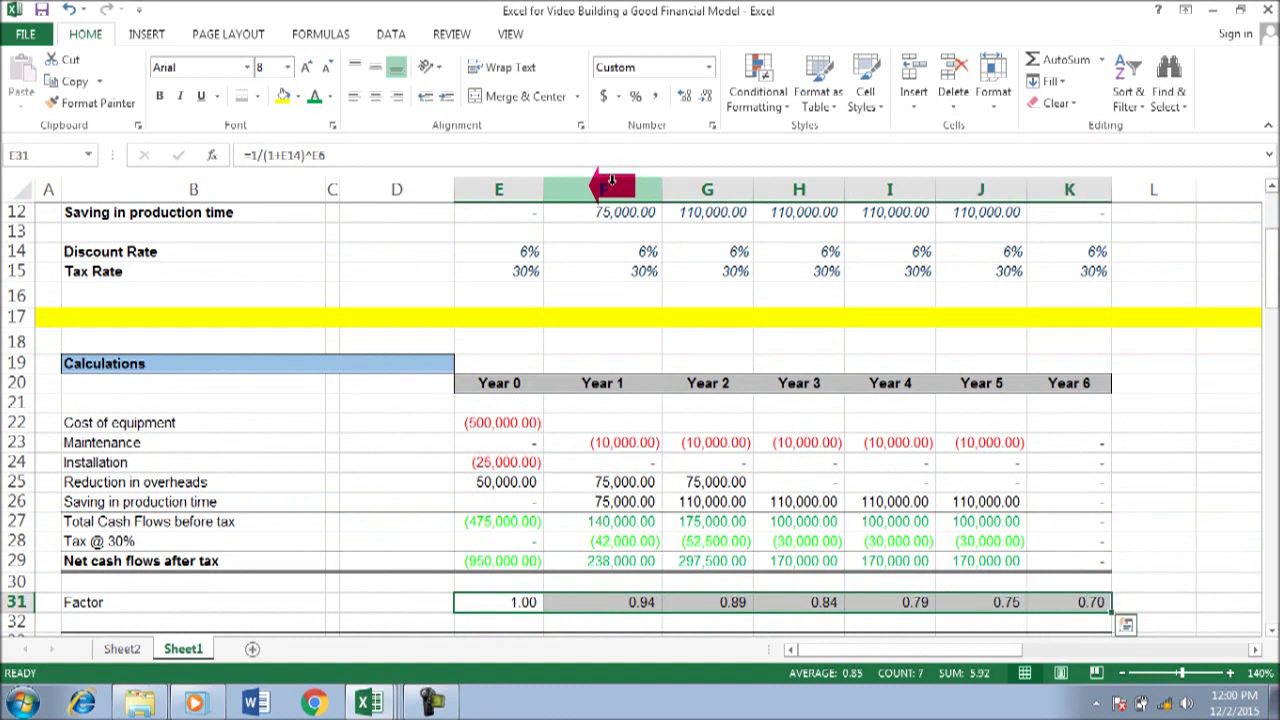
Step: Check the copied Factor formulas in row 31 against the discount rates, cash flows and NPV result
{"action": "left_click", "coordinate": [585, 602]}
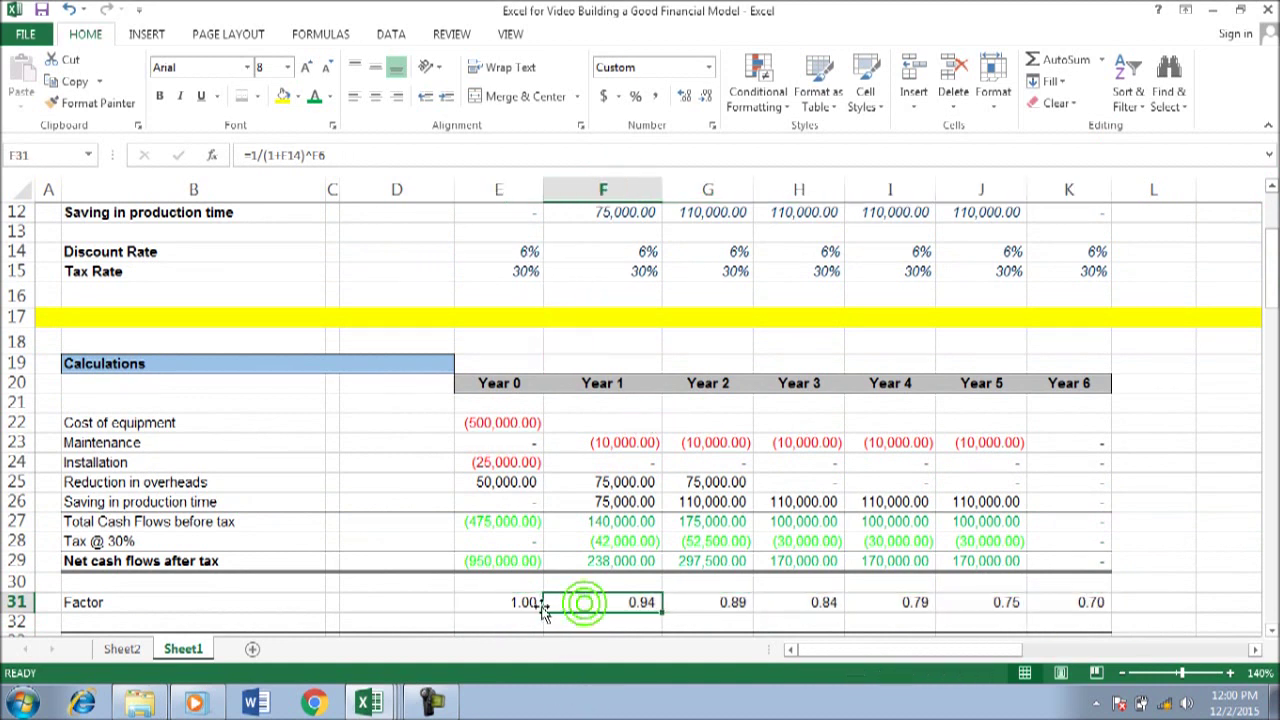
{"action": "key", "text": "Left"}
{"action": "key", "text": "Right"}
{"action": "key", "text": "Right"}
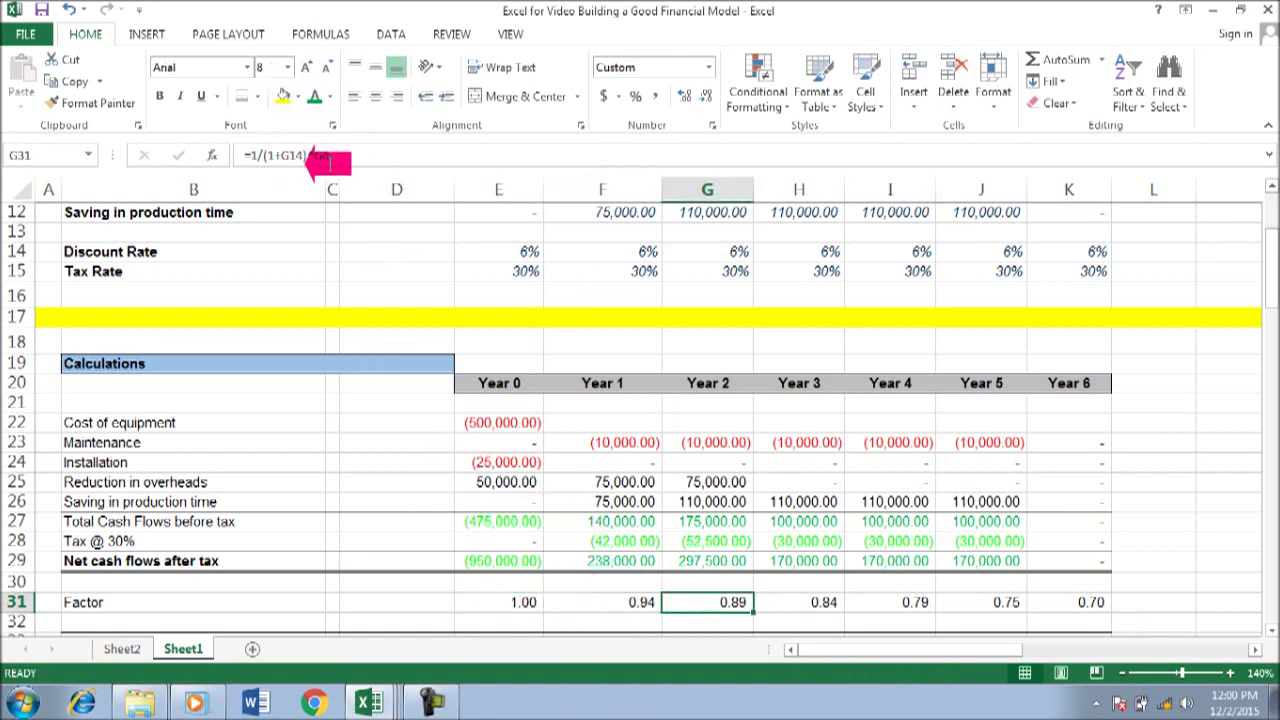
{"action": "scroll", "coordinate": [520, 412], "scroll_direction": "up", "scroll_amount": 2}
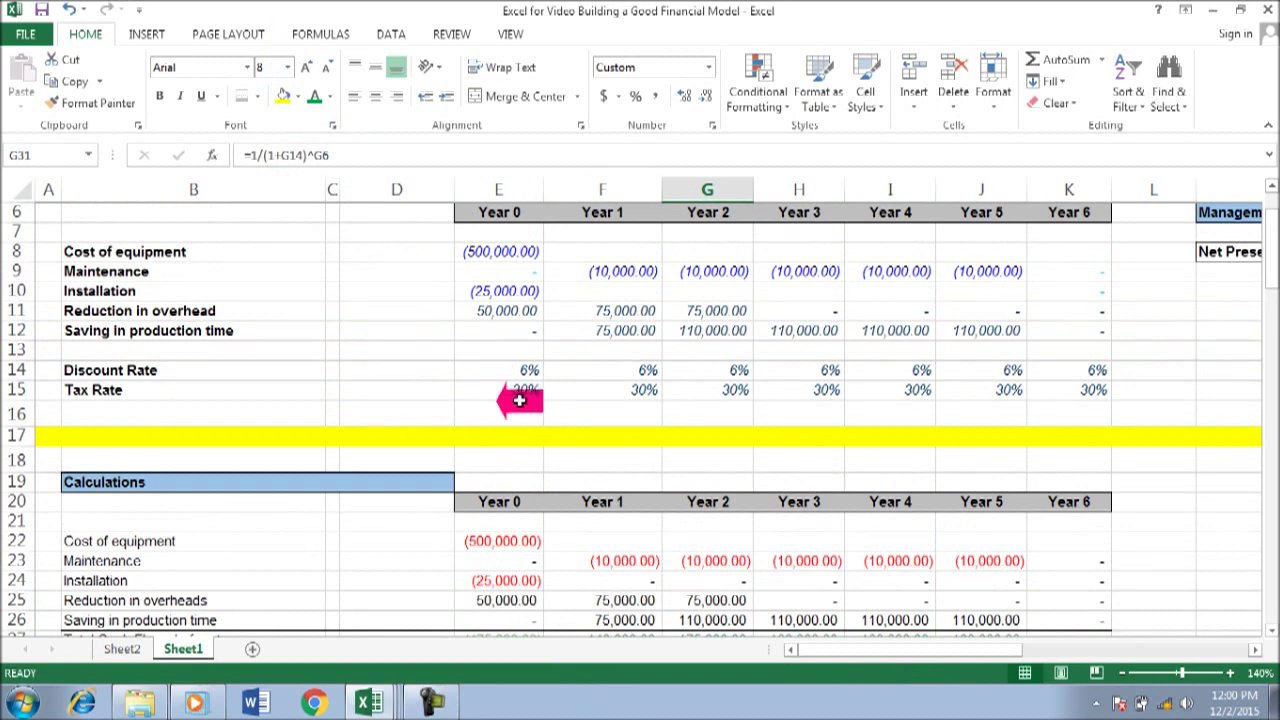
{"action": "scroll", "coordinate": [488, 517], "scroll_direction": "down", "scroll_amount": 4}
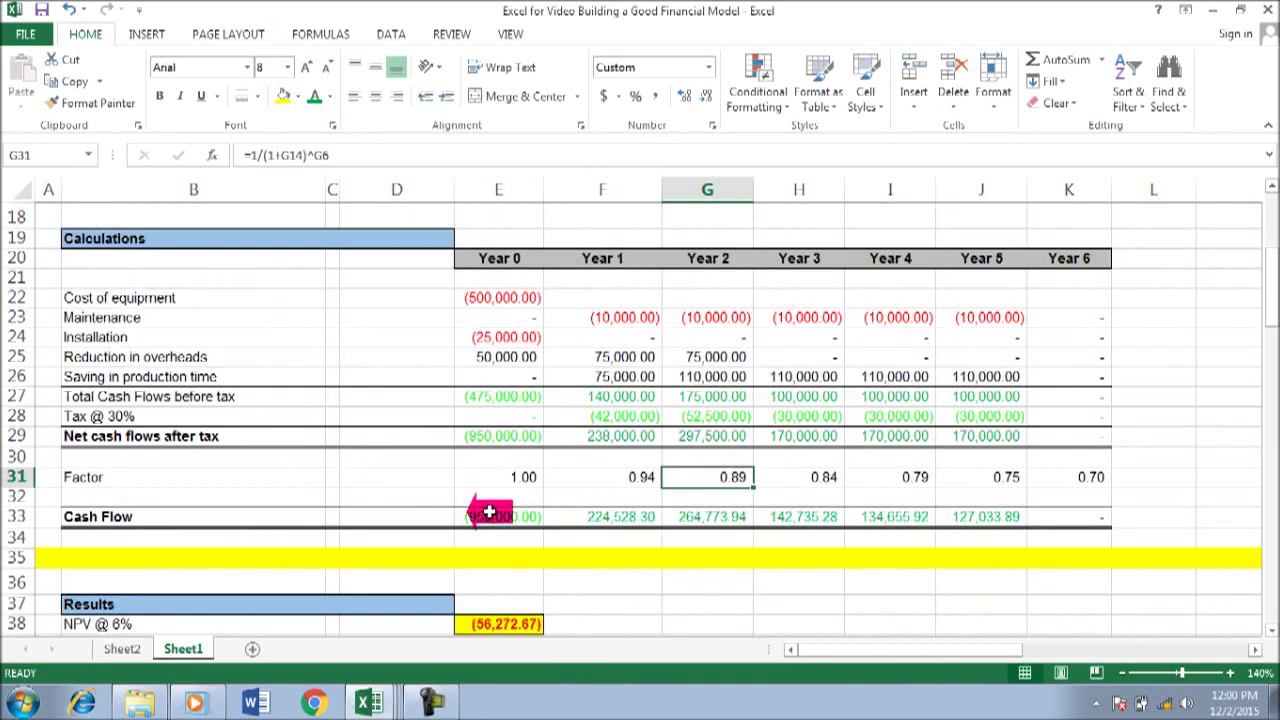
{"action": "scroll", "coordinate": [493, 503], "scroll_direction": "down", "scroll_amount": 1}
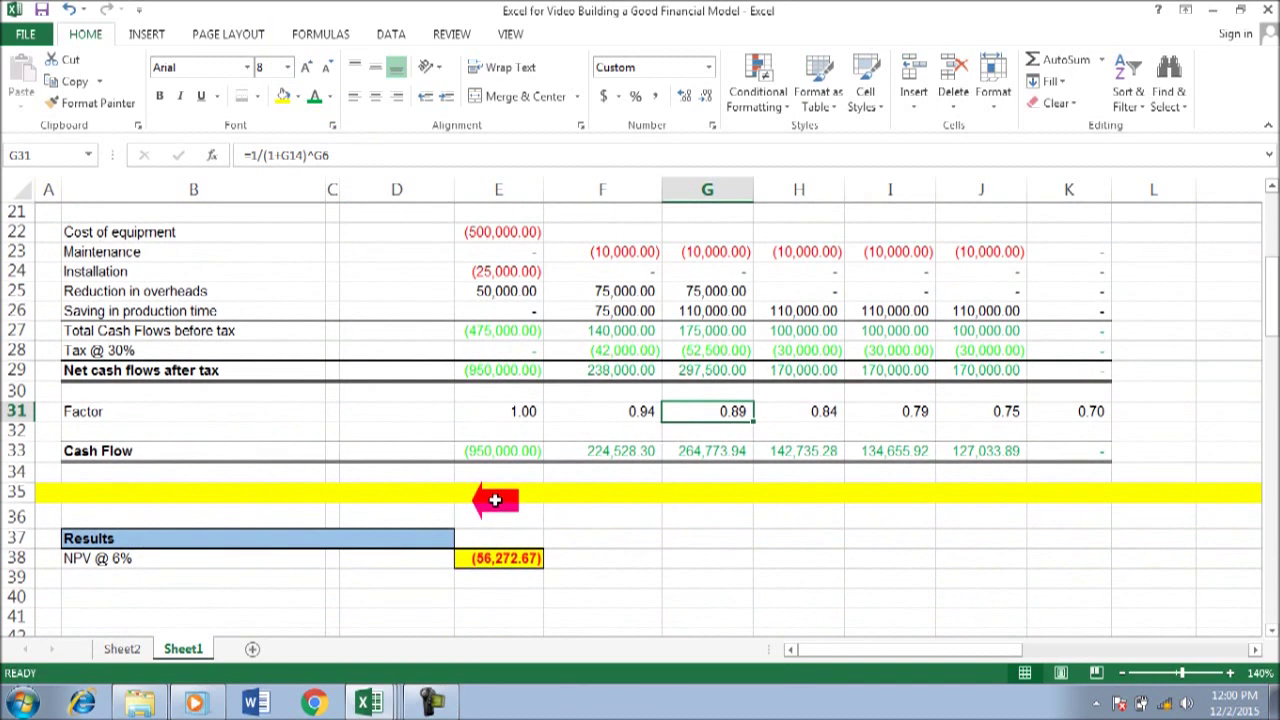
{"action": "scroll", "coordinate": [495, 500], "scroll_direction": "up", "scroll_amount": 3}
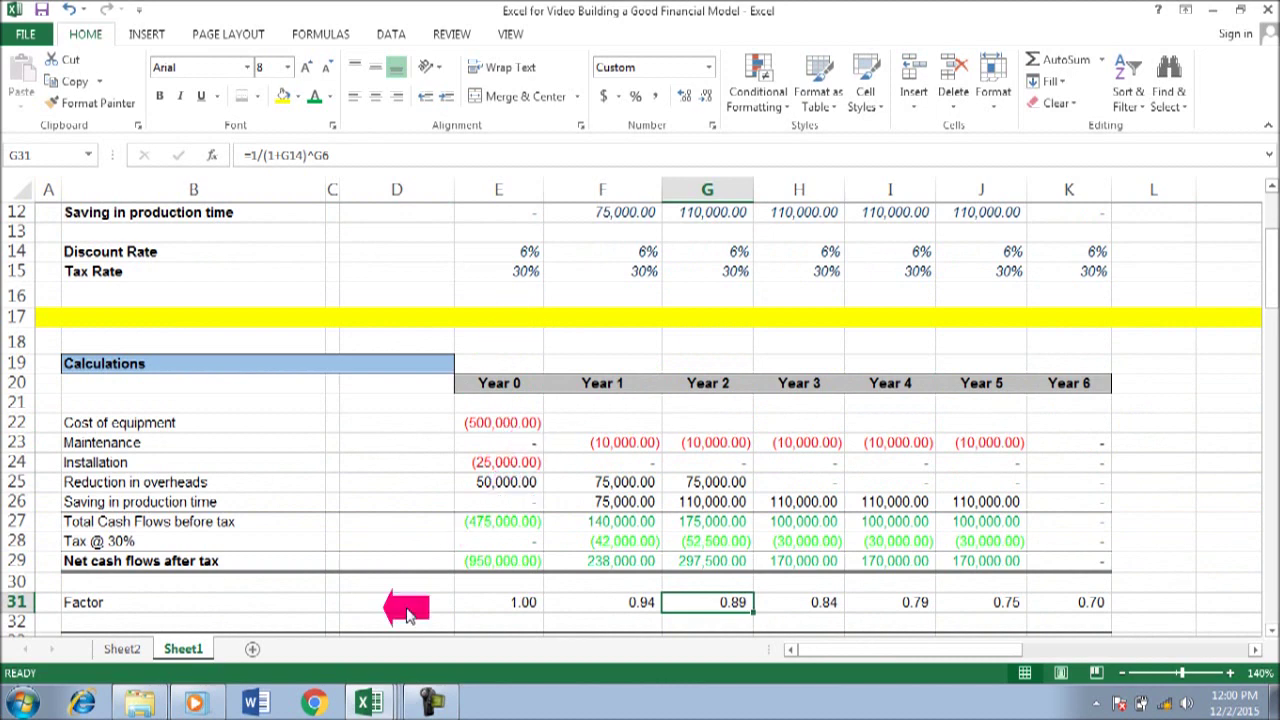
Step: On Sheet2, highlight the "Data validation to control inputs" feature in C18 with yellow fill
{"action": "left_click", "coordinate": [113, 650]}
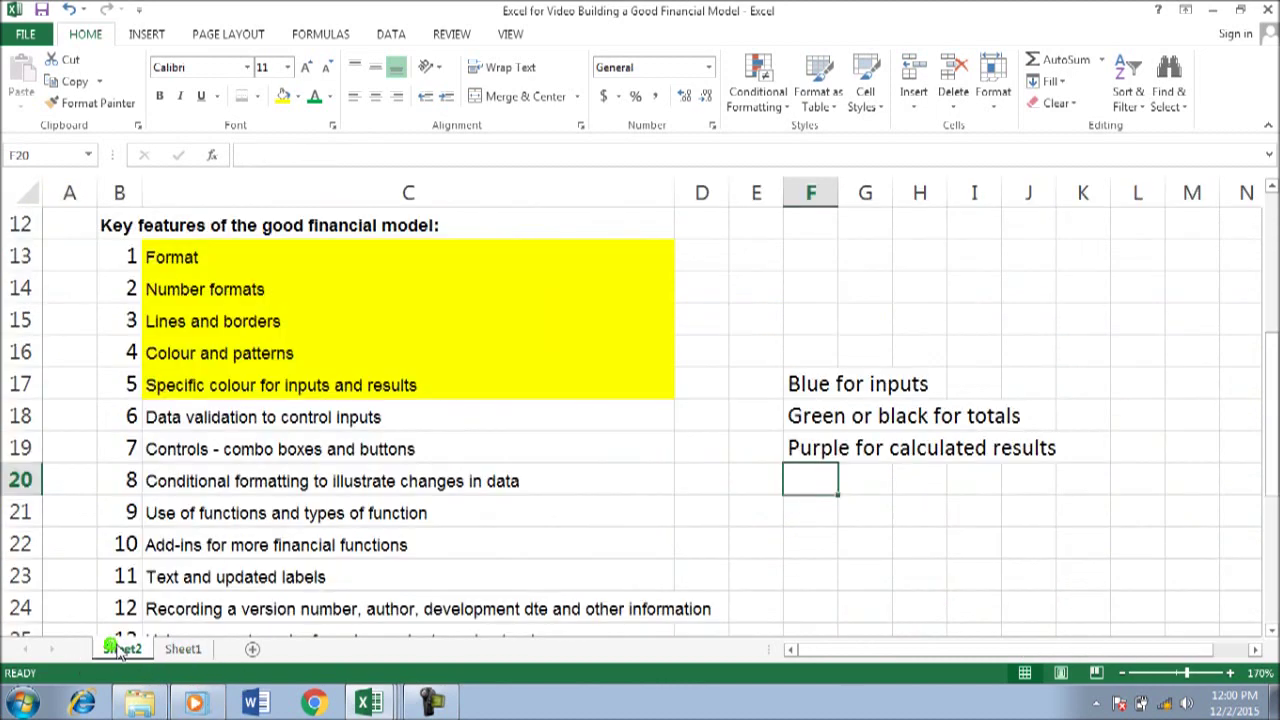
{"action": "left_click", "coordinate": [157, 417]}
{"action": "left_click", "coordinate": [157, 417]}
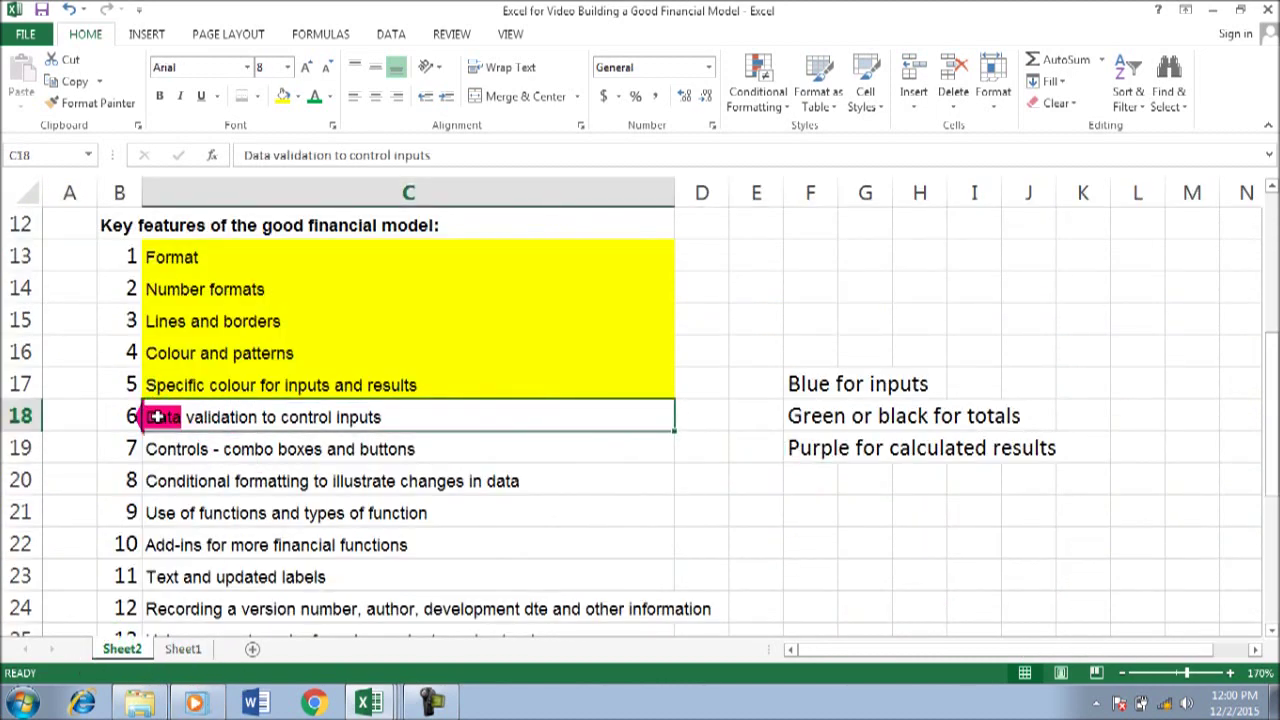
{"action": "left_click", "coordinate": [284, 96]}
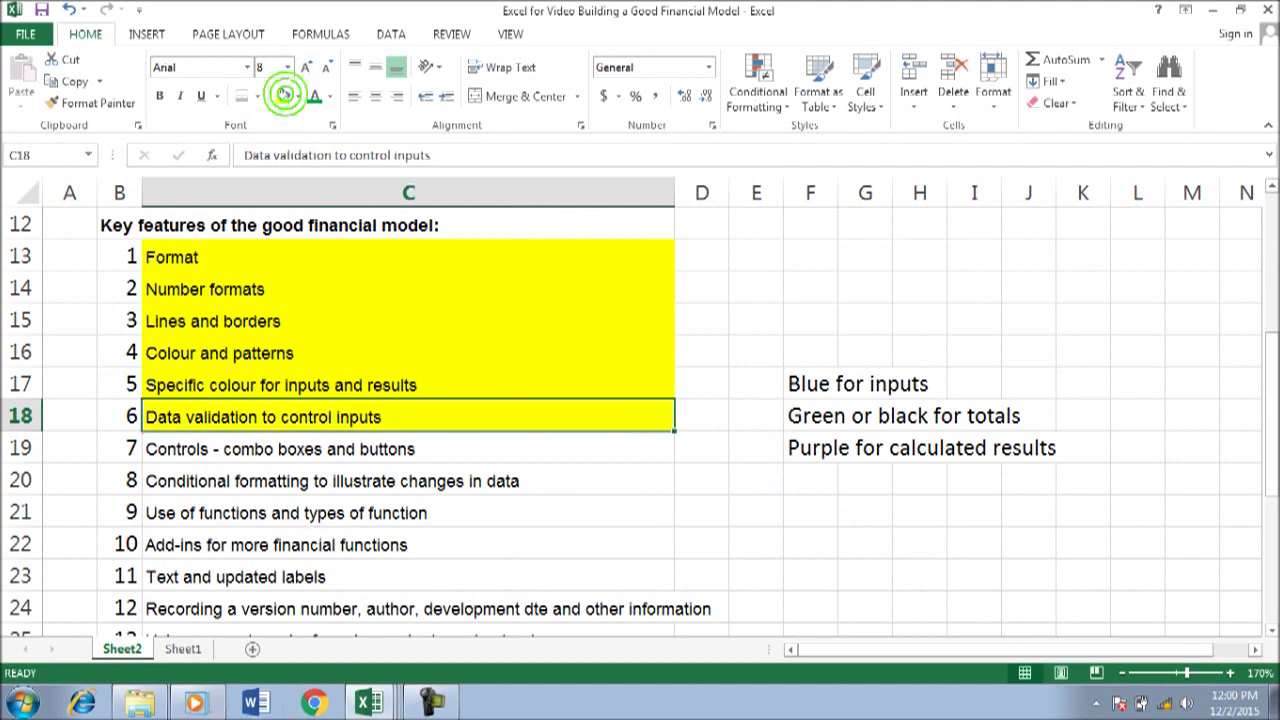
Step: Return to Sheet1 and review the Year 0 equipment cost and the yearly Maintenance inputs in the Assumptions section
{"action": "left_click", "coordinate": [180, 650]}
{"action": "scroll", "coordinate": [415, 466], "scroll_direction": "up", "scroll_amount": 4}
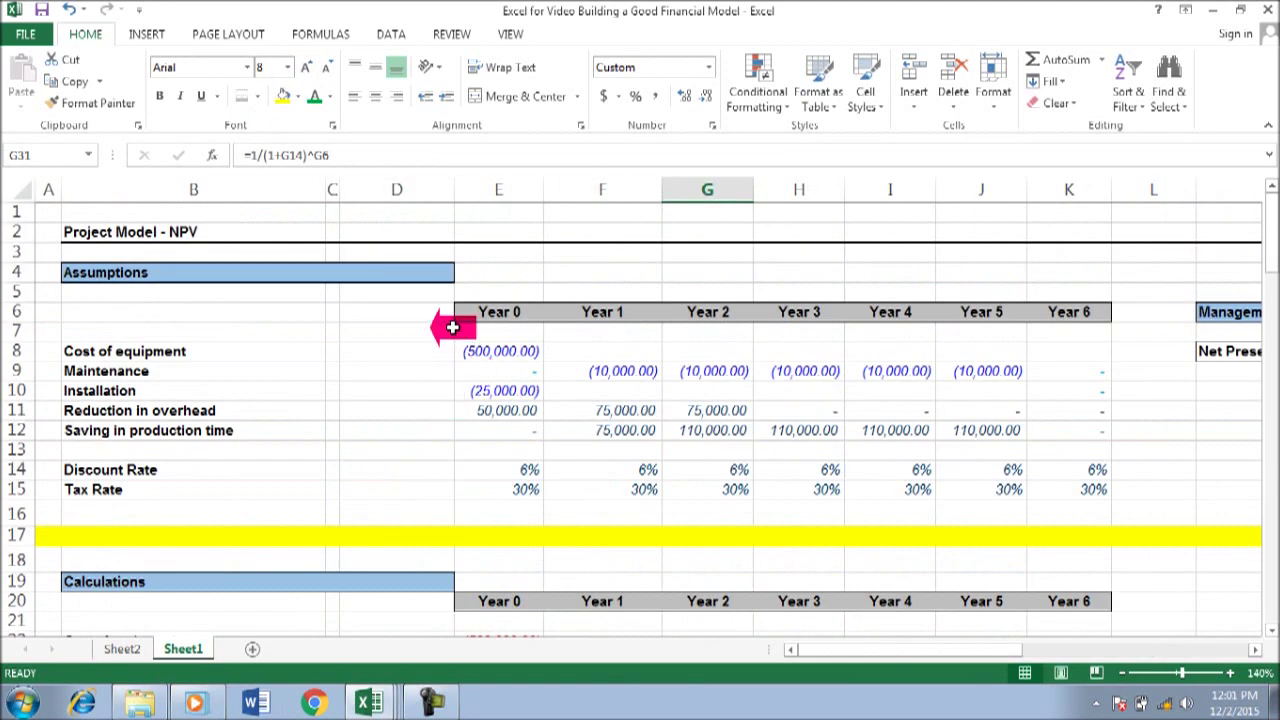
{"action": "left_click", "coordinate": [475, 351]}
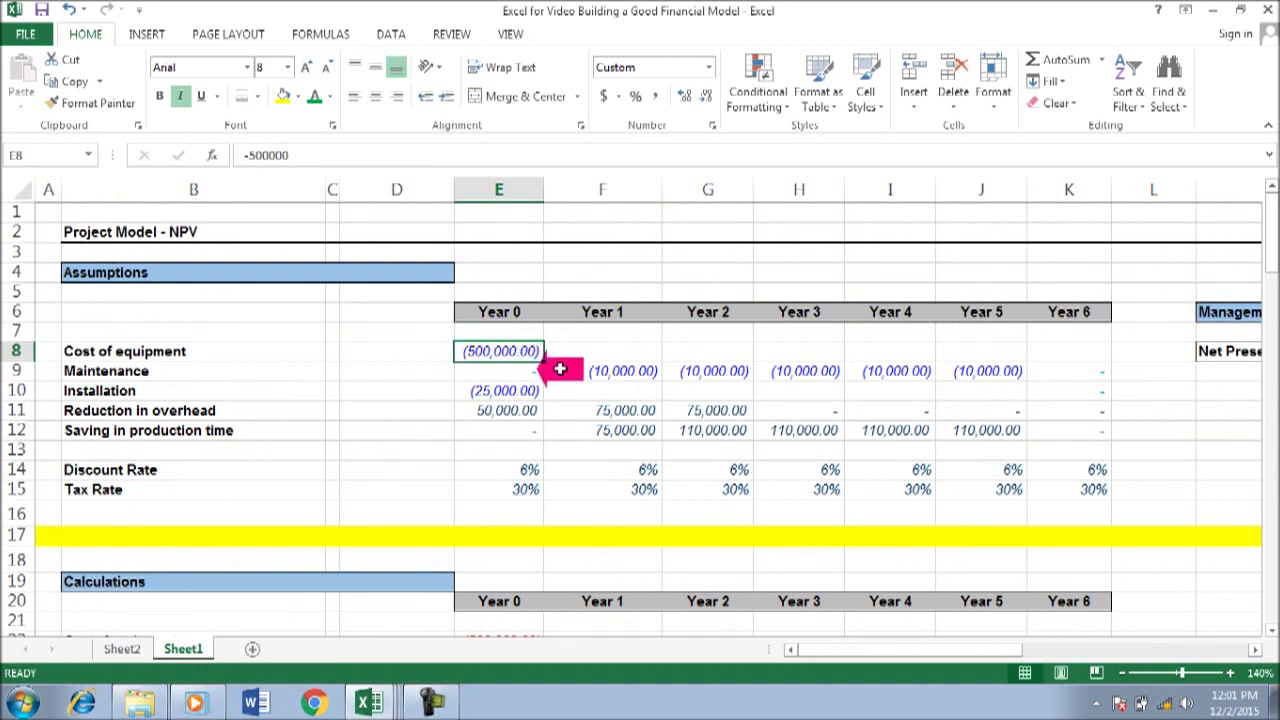
{"action": "left_click", "coordinate": [628, 368]}
{"action": "left_click", "coordinate": [705, 373]}
{"action": "left_click", "coordinate": [785, 371]}
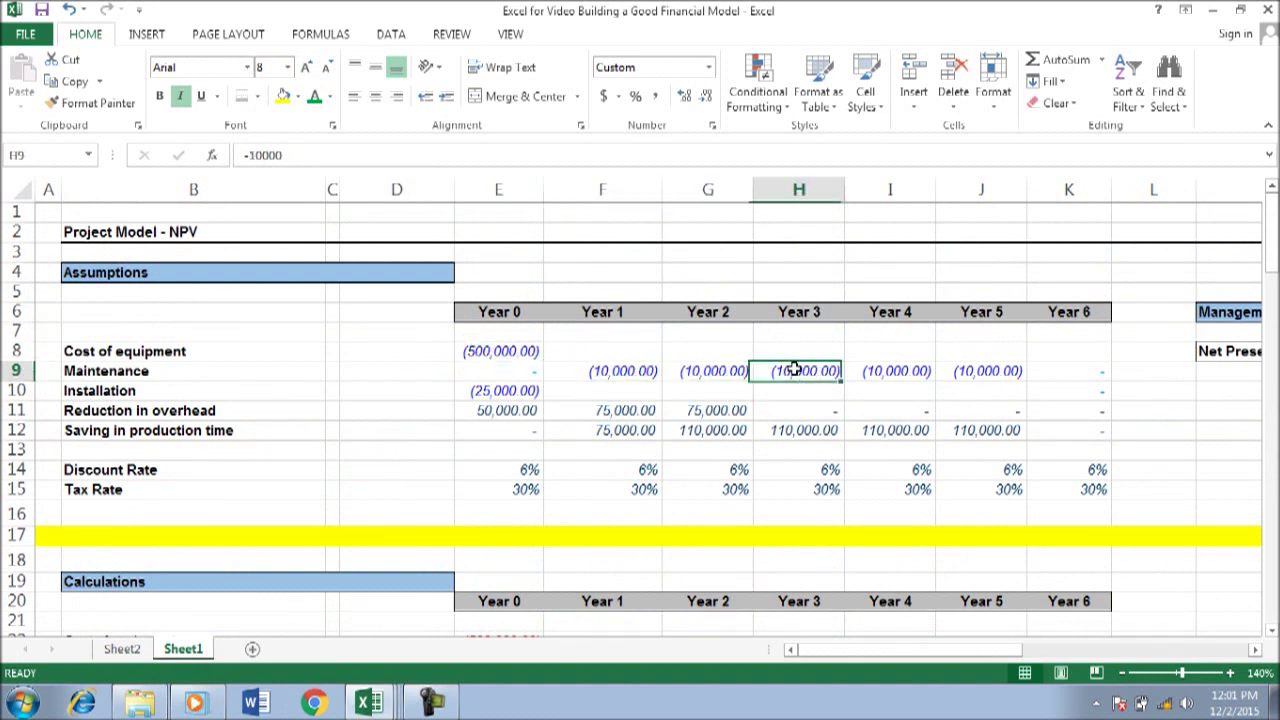
{"action": "left_click", "coordinate": [906, 368]}
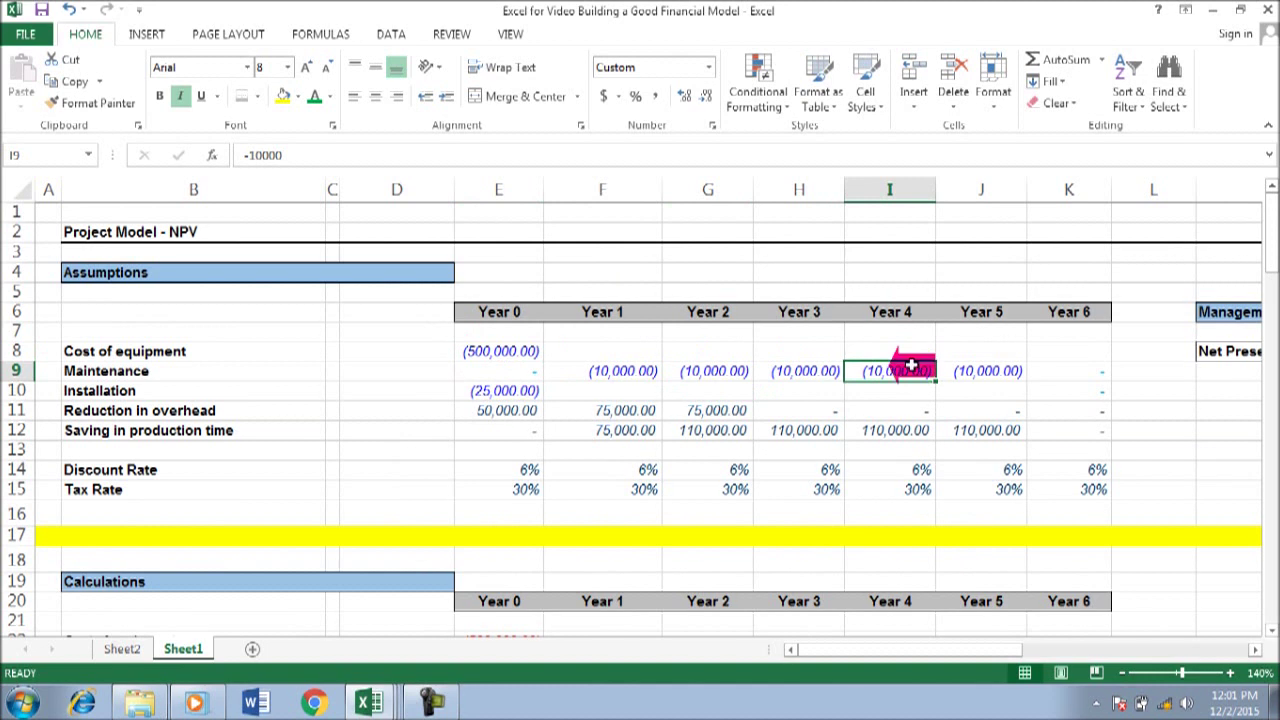
{"action": "left_click", "coordinate": [986, 368]}
{"action": "left_click", "coordinate": [1062, 370]}
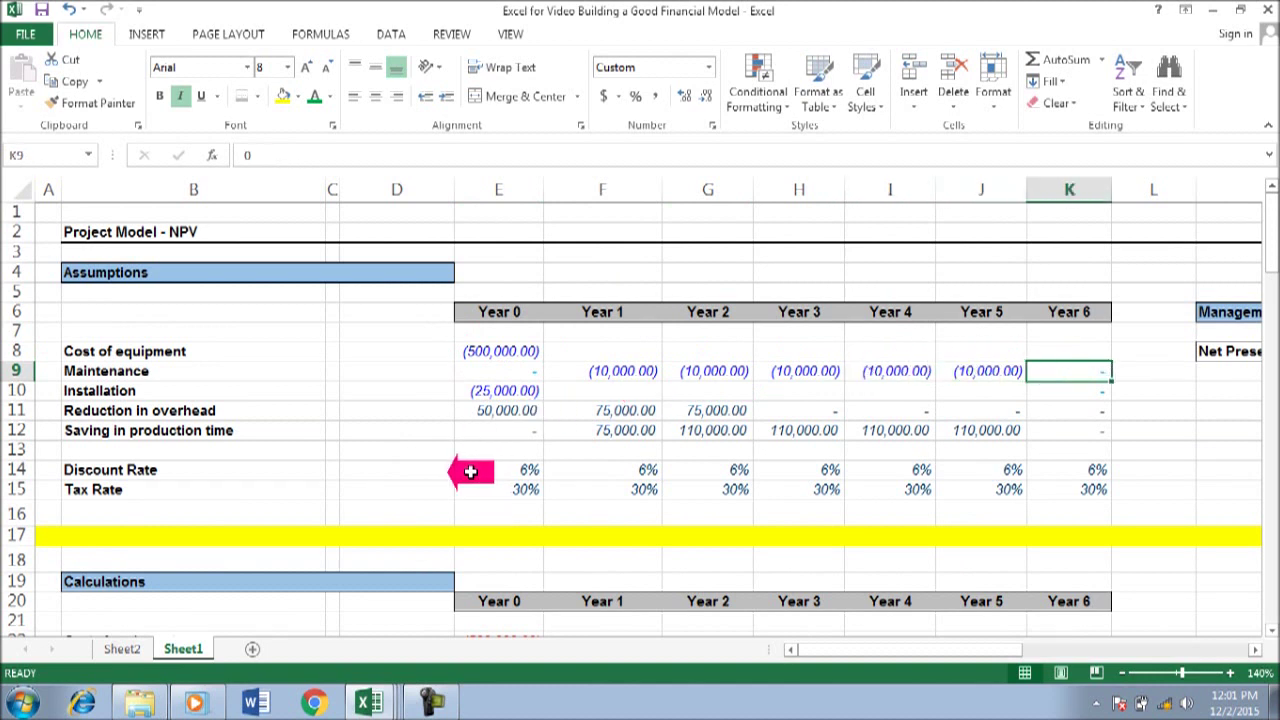
Step: Insert a blank column E before the Year 0 column on Sheet1
{"action": "scroll", "coordinate": [470, 471], "scroll_direction": "down", "scroll_amount": 1}
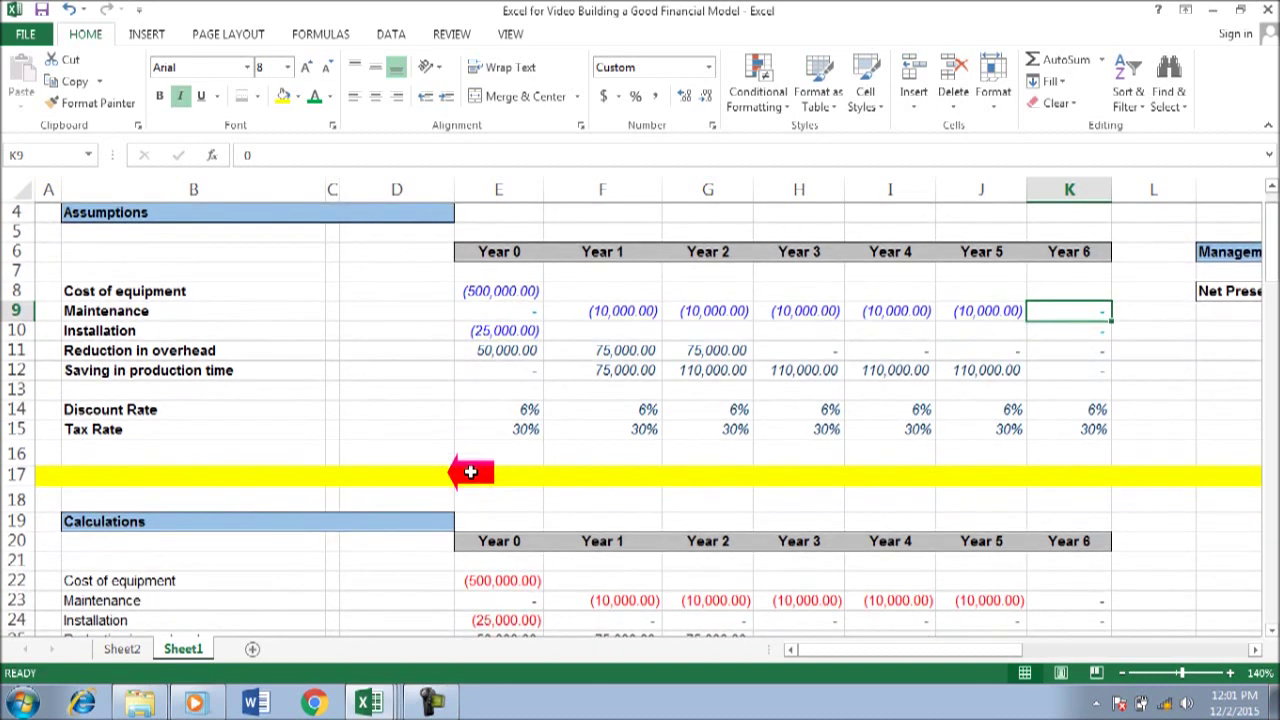
{"action": "left_click", "coordinate": [511, 188]}
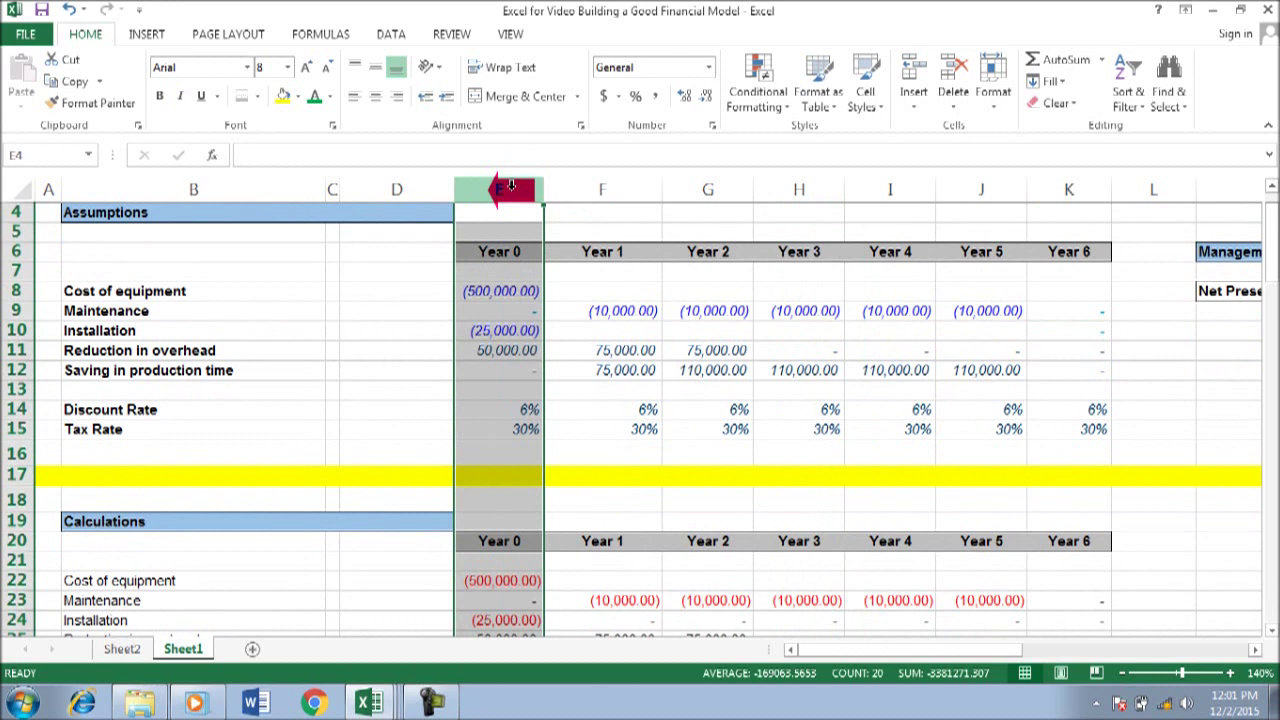
{"action": "key", "text": "ctrl+plus"}
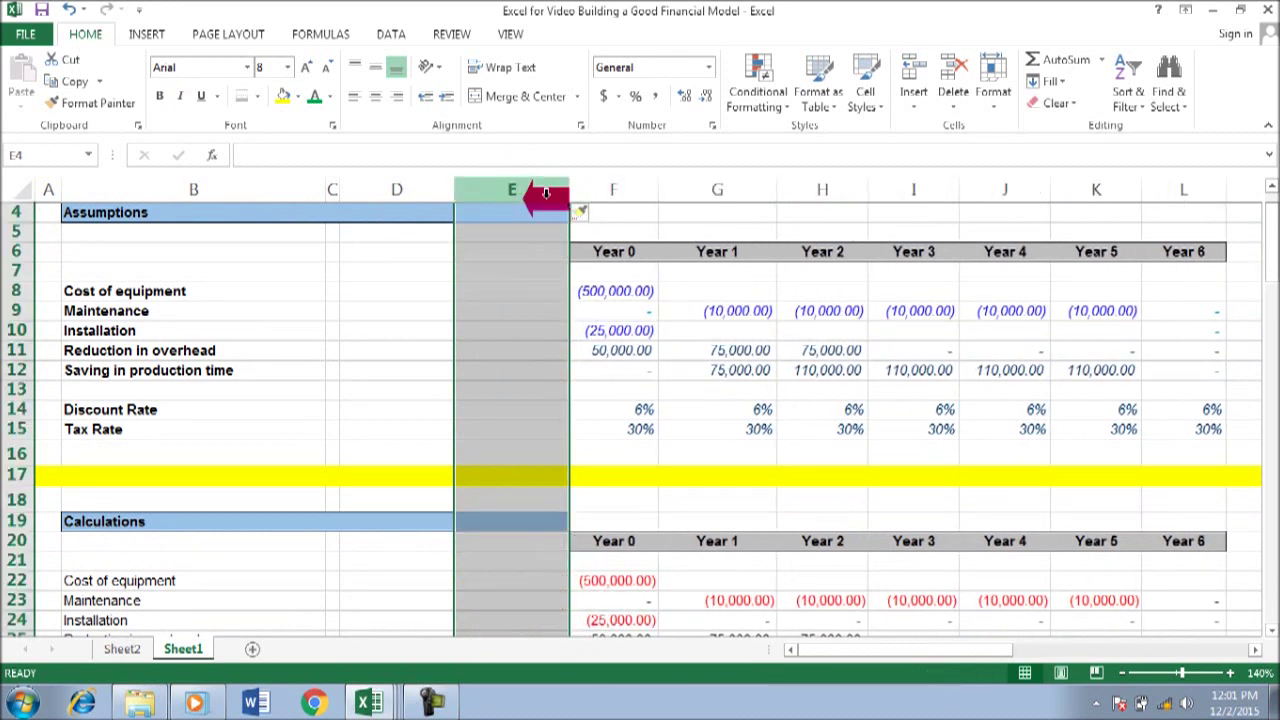
Step: Insert another blank column before Year 0 and narrow column F into a thin spacer column
{"action": "key", "text": "ctrl+plus"}
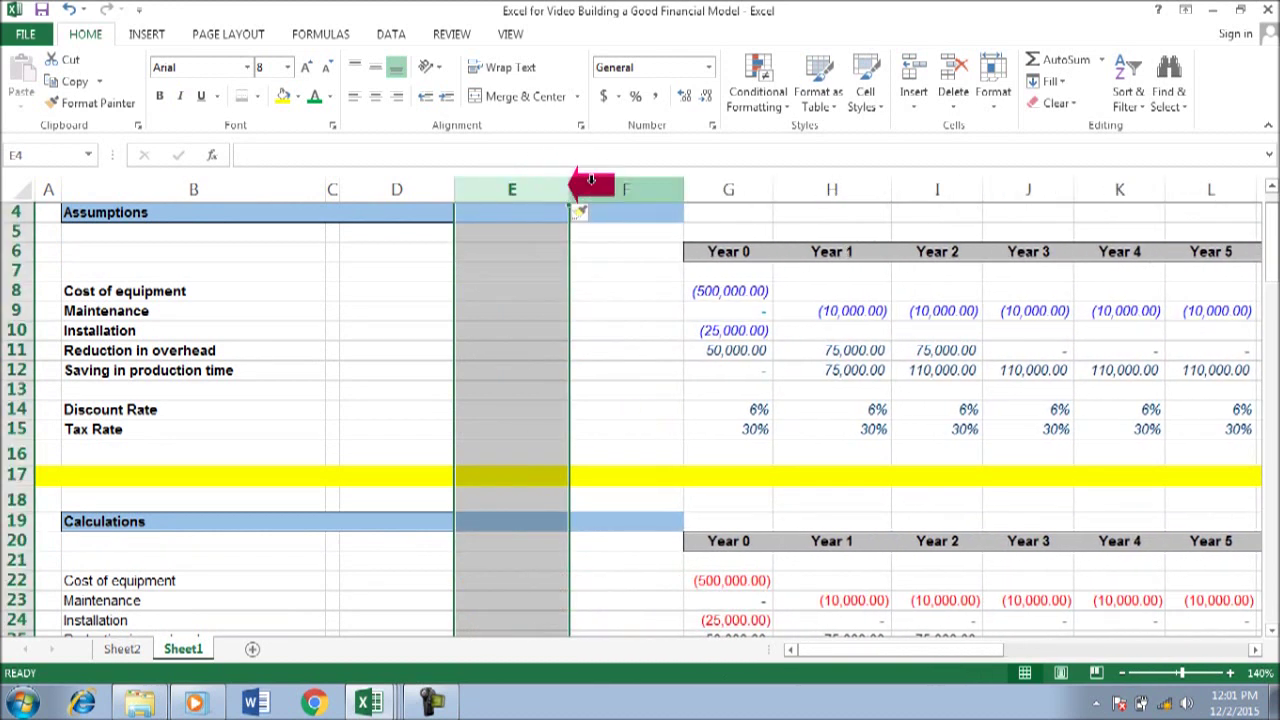
{"action": "left_click_drag", "start_coordinate": [684, 190], "coordinate": [592, 190]}
{"action": "left_click", "coordinate": [486, 289]}
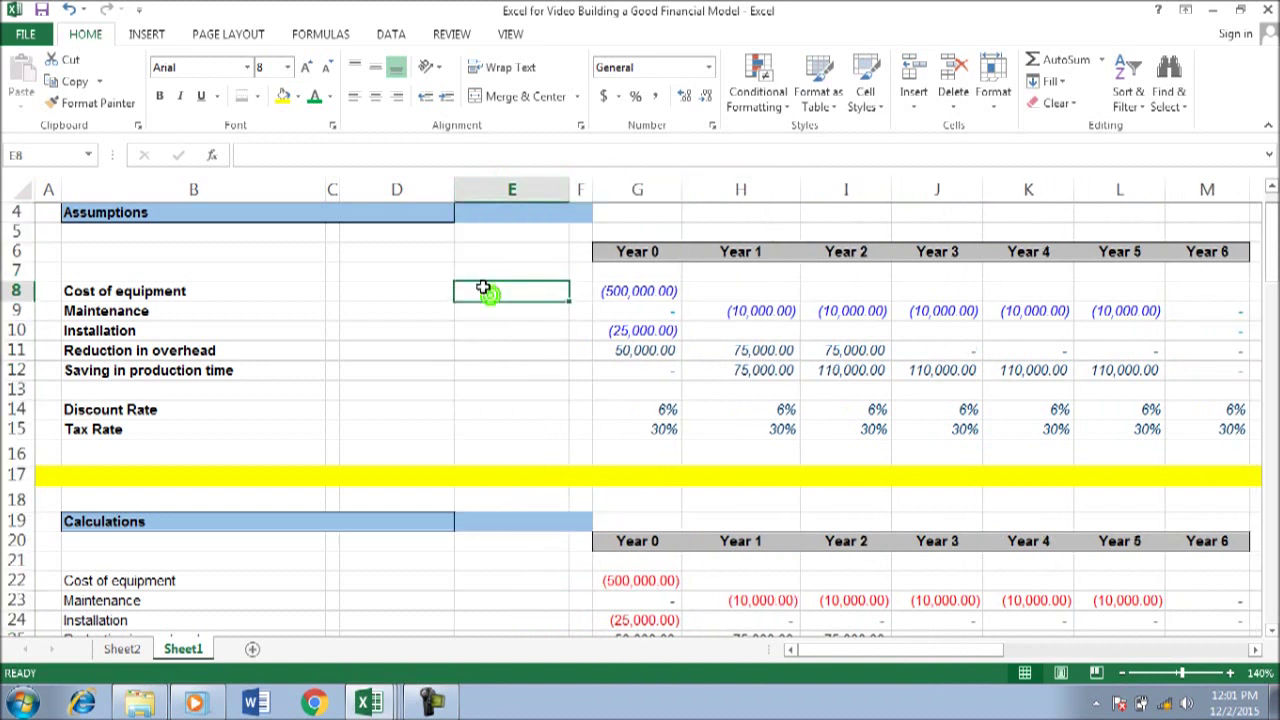
{"action": "key", "text": "Left"}
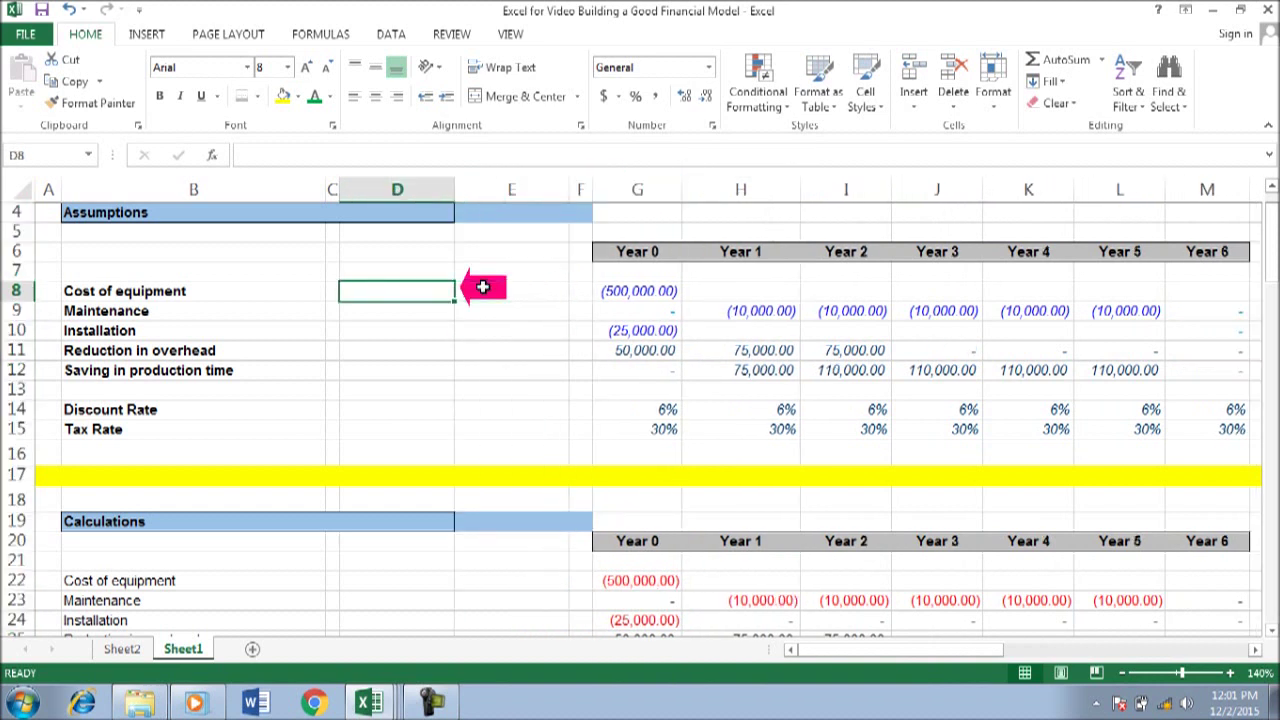
Step: Delete the surplus wide blank column E, keeping the narrow spacer column before Year 0
{"action": "scroll", "coordinate": [594, 363], "scroll_direction": "up", "scroll_amount": 1}
{"action": "left_click", "coordinate": [528, 188]}
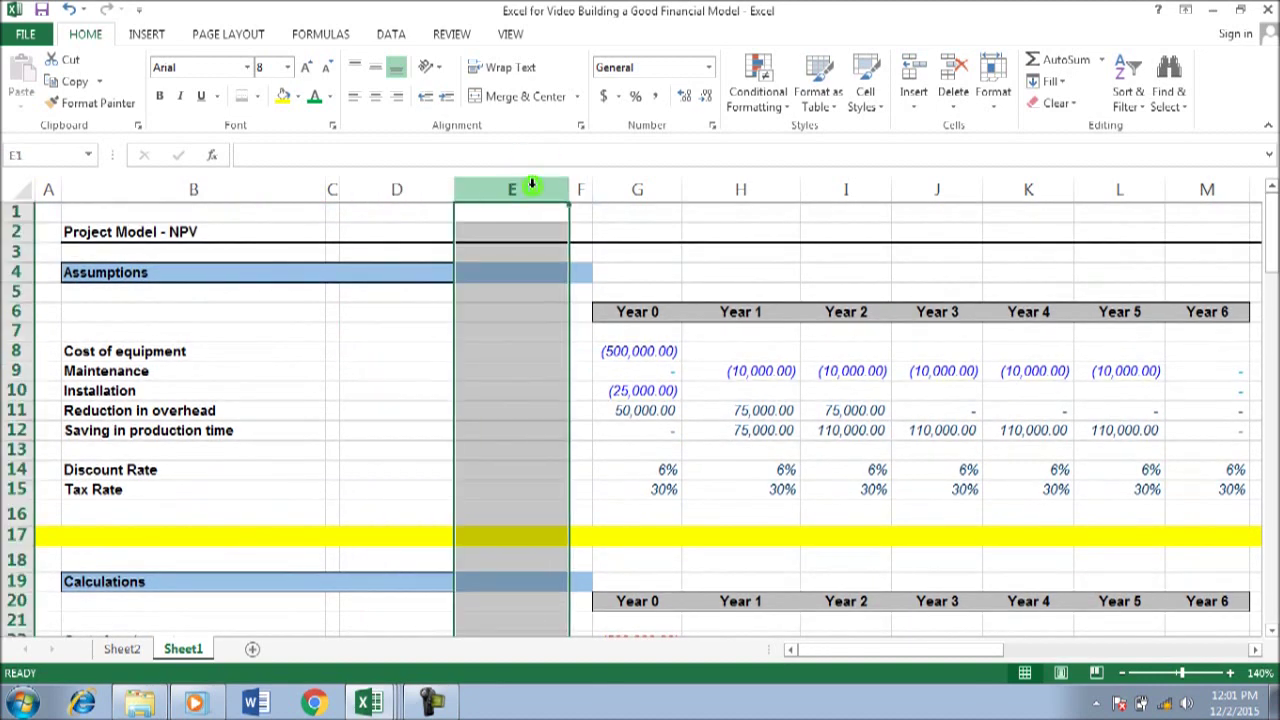
{"action": "left_click_drag", "start_coordinate": [530, 188], "coordinate": [520, 191]}
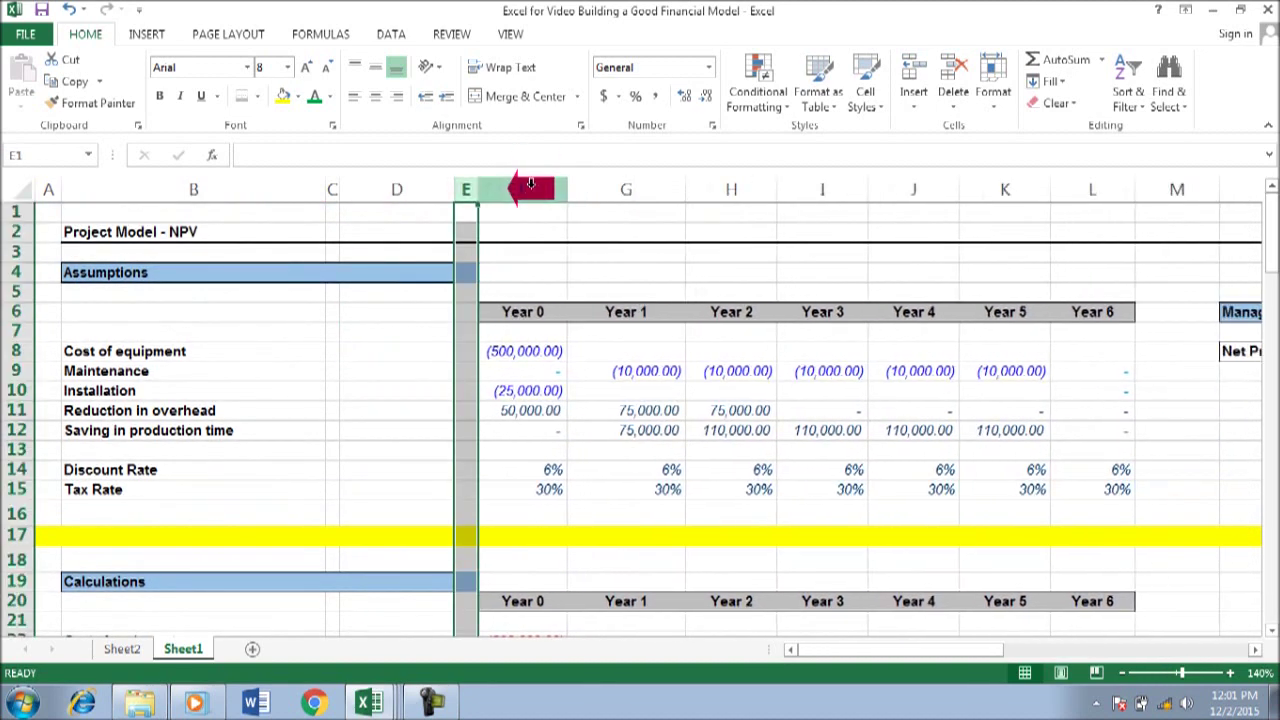
{"action": "left_click", "coordinate": [400, 346]}
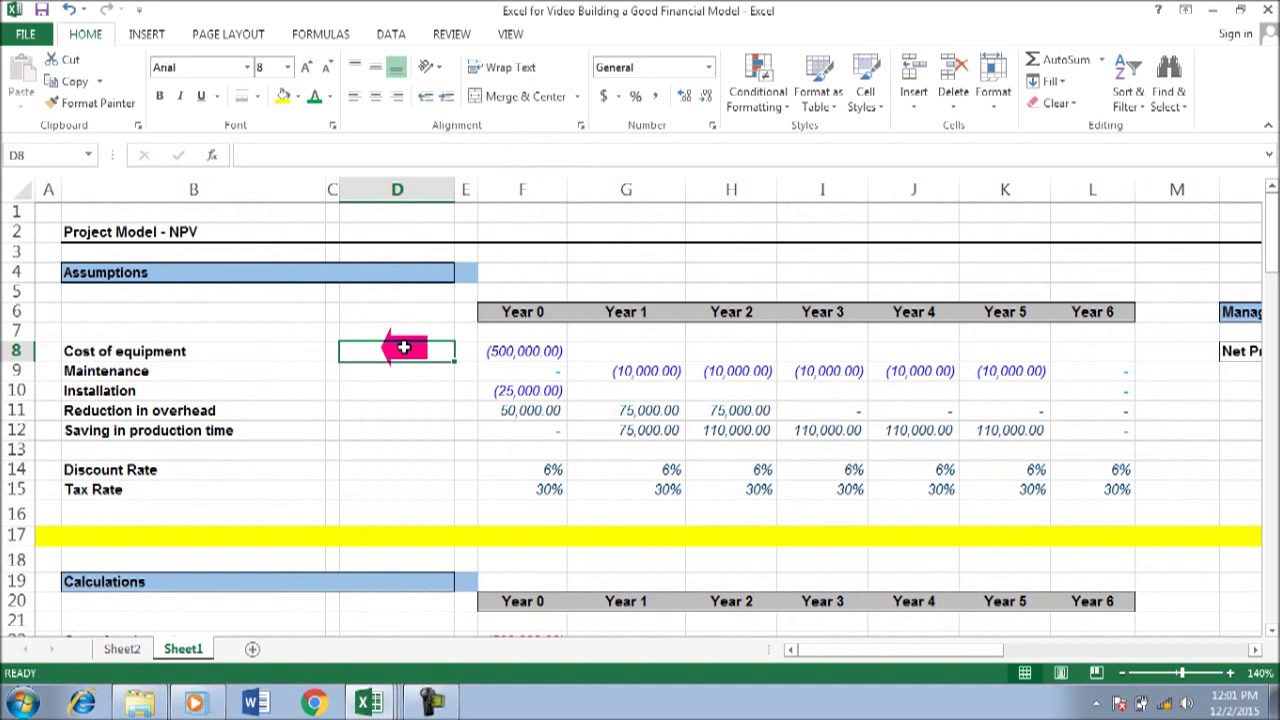
Step: Copy the Year 0 Cost of equipment value from F8 into input cell D8
{"action": "left_click", "coordinate": [510, 351]}
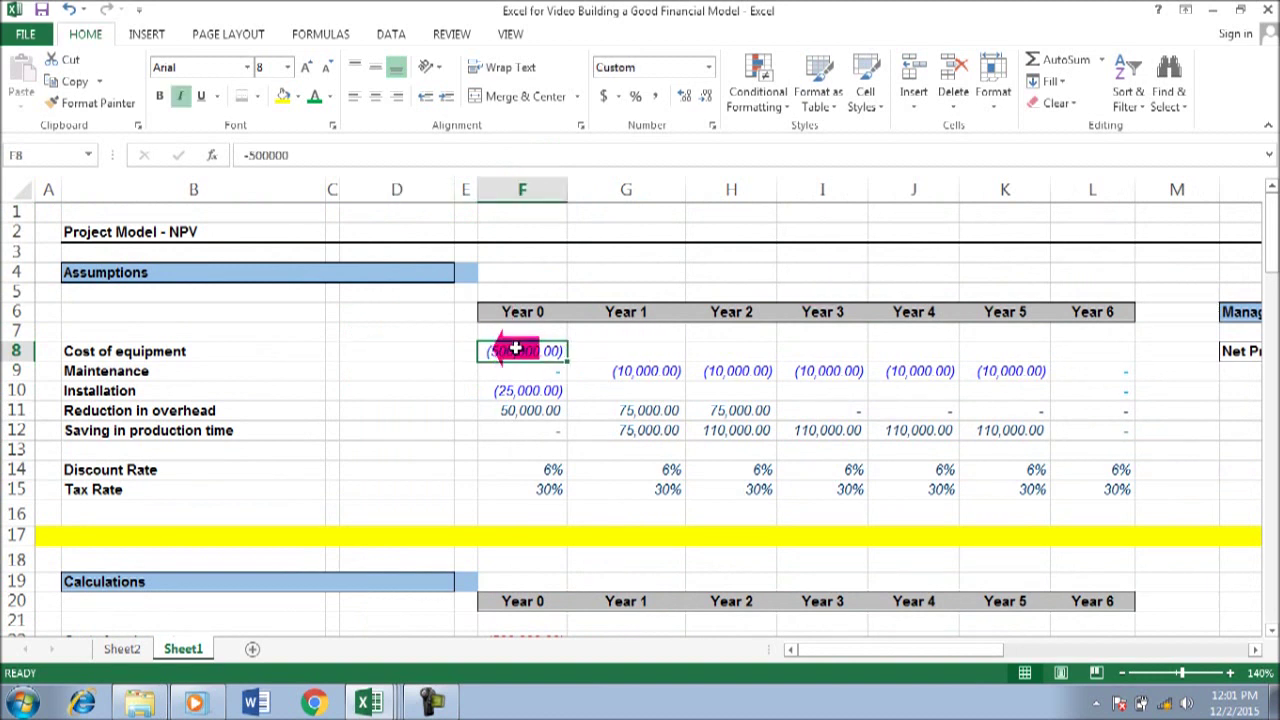
{"action": "key", "text": "ctrl+c"}
{"action": "key", "text": "Left"}
{"action": "key", "text": "Left"}
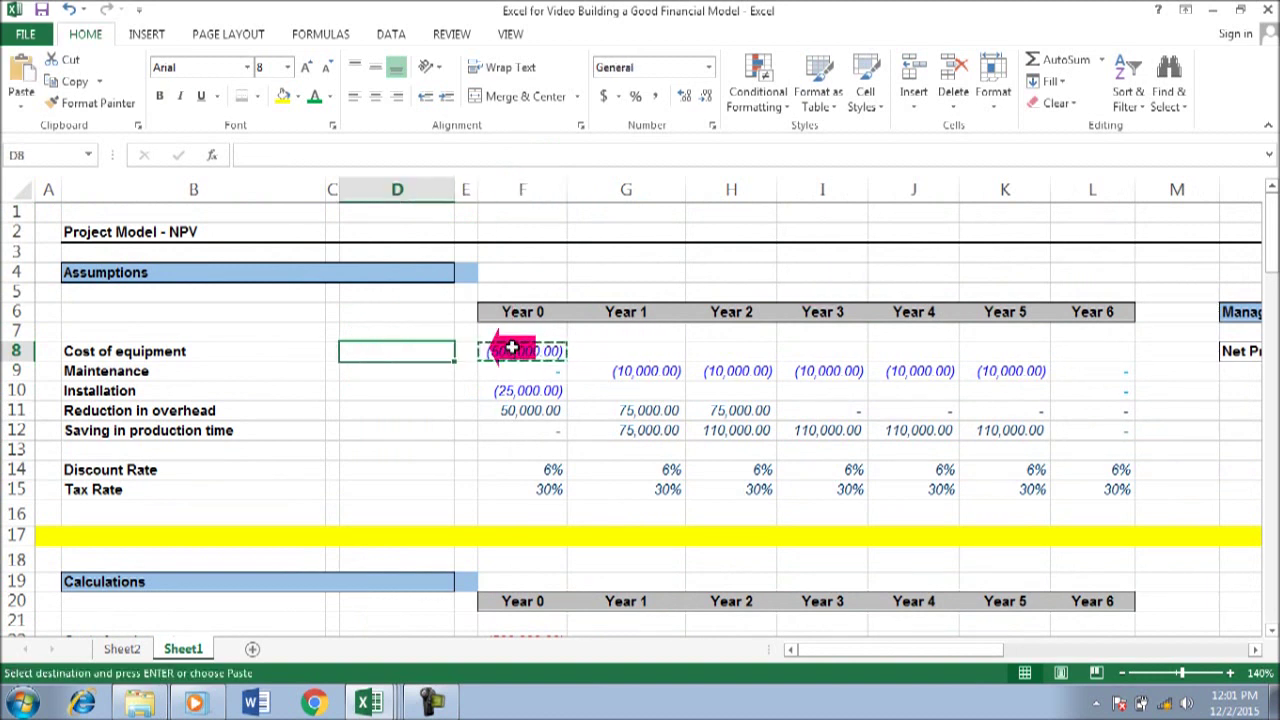
{"action": "key", "text": "ctrl+v"}
Step: Copy the Year 1 Maintenance value from G9 into input cell D9
{"action": "key", "text": "Down"}
{"action": "key", "text": "Right"}
{"action": "key", "text": "Right"}
{"action": "key", "text": "Right"}
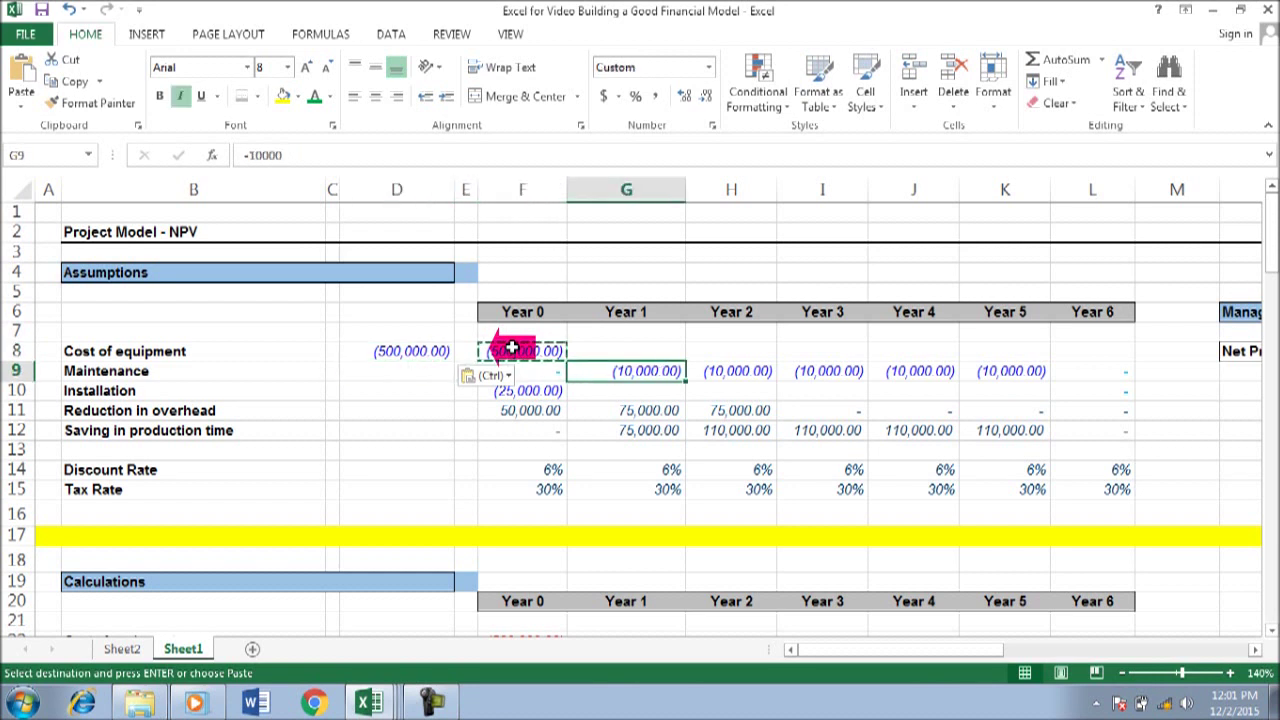
{"action": "key", "text": "ctrl+c"}
{"action": "key", "text": "Left"}
{"action": "key", "text": "Left"}
{"action": "key", "text": "Left"}
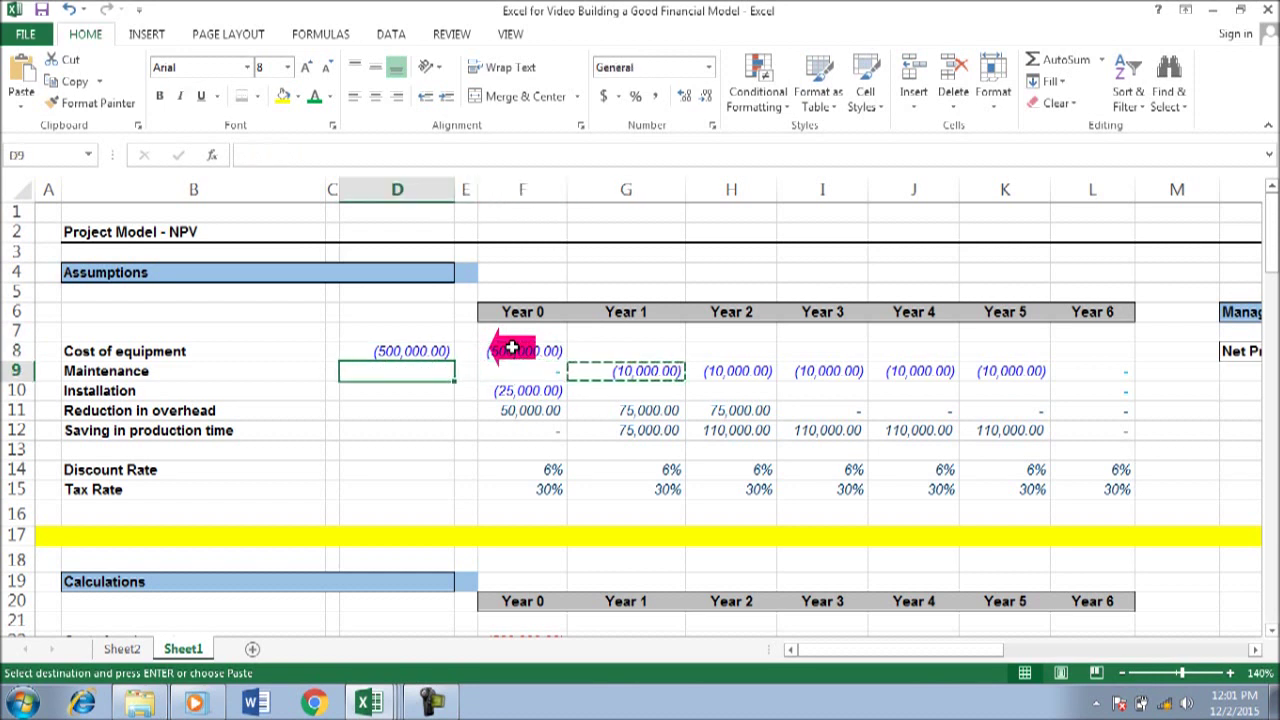
{"action": "key", "text": "ctrl+v"}
Step: Copy the Year 0 Installation value from F10 into input cell D10
{"action": "key", "text": "Down"}
{"action": "key", "text": "Right"}
{"action": "key", "text": "Right"}
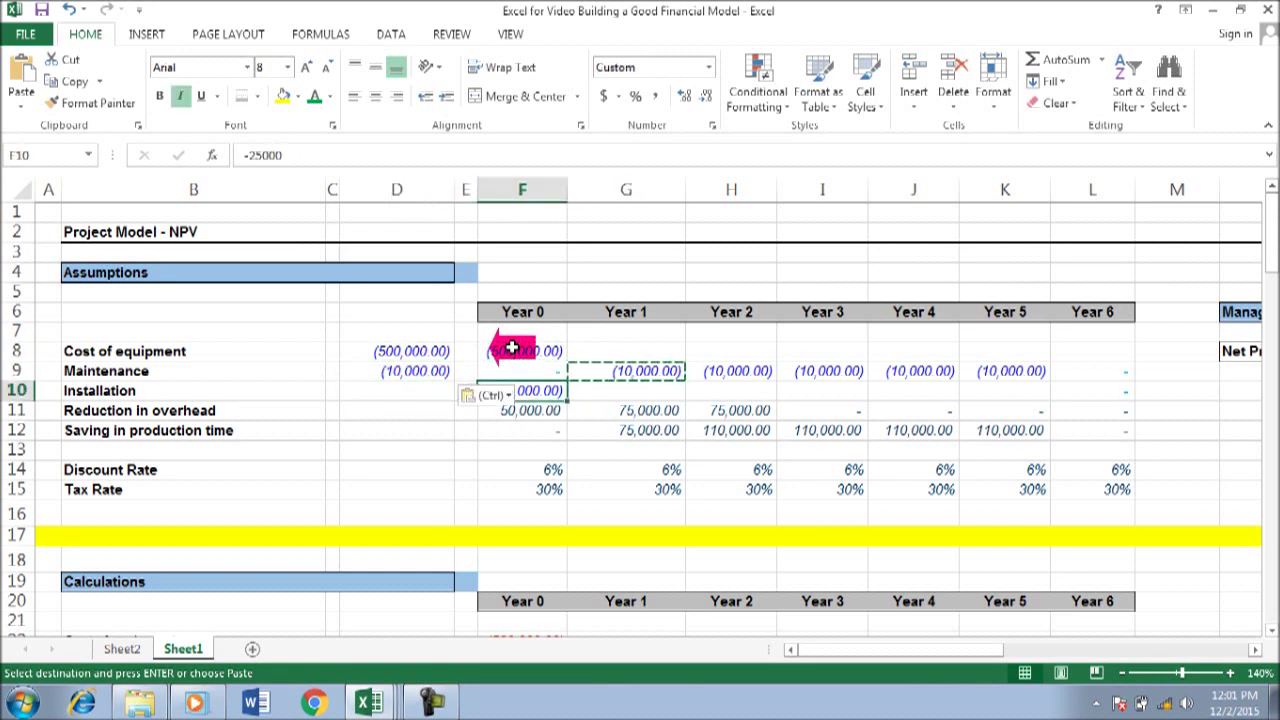
{"action": "key", "text": "ctrl+c"}
{"action": "key", "text": "Left"}
{"action": "key", "text": "Left"}
{"action": "key", "text": "ctrl+v"}
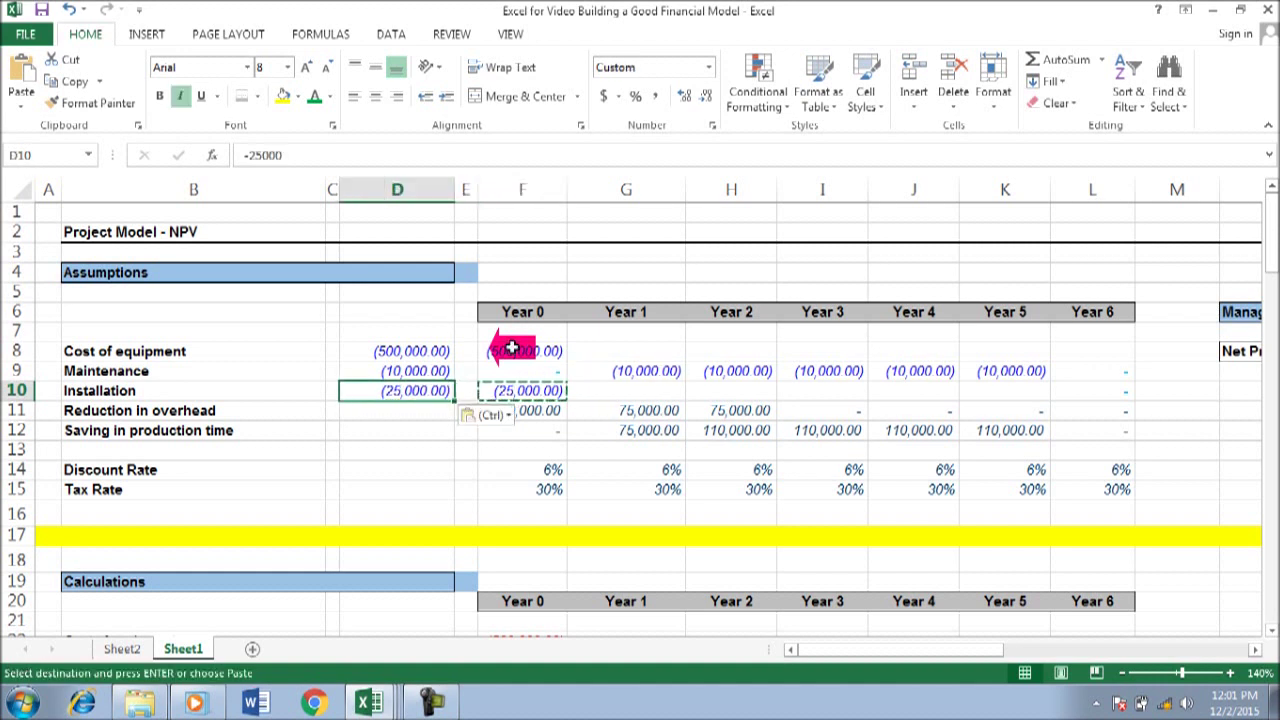
Step: Copy the Year 0 Reduction in overhead value from F11 into input cell D11
{"action": "key", "text": "Down"}
{"action": "key", "text": "Right"}
{"action": "key", "text": "Right"}
{"action": "key", "text": "ctrl+c"}
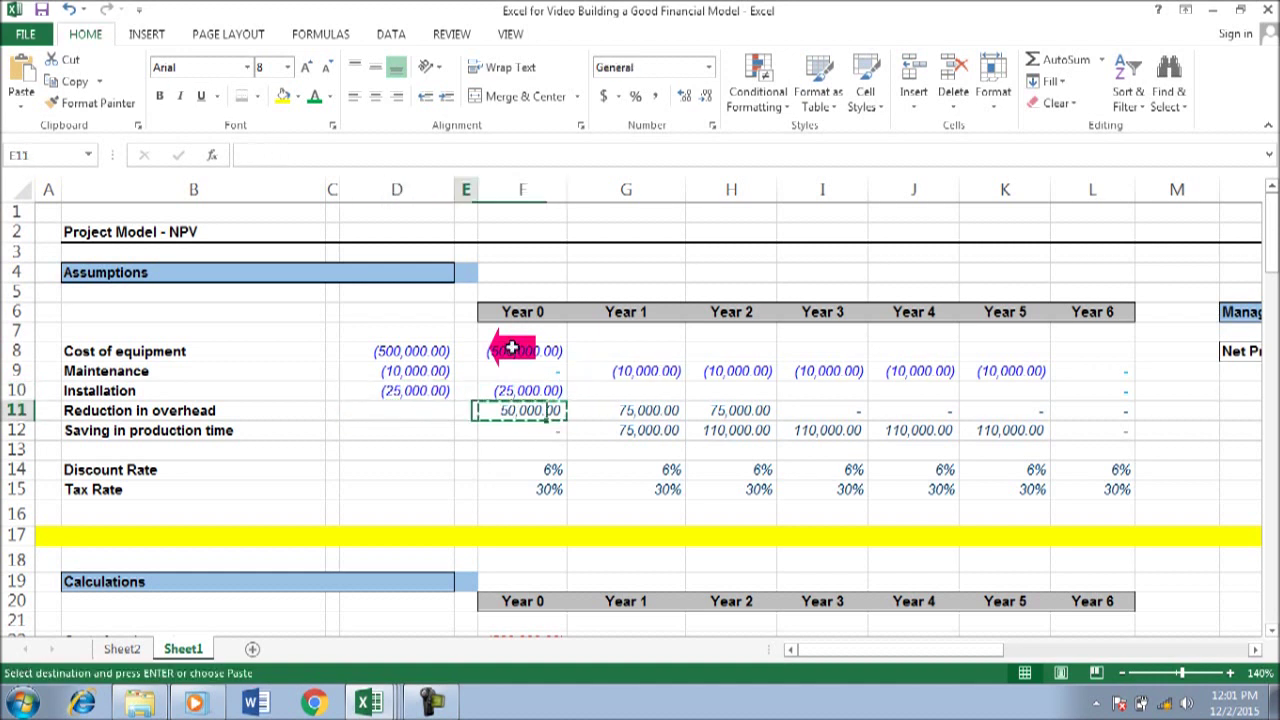
{"action": "key", "text": "Left"}
{"action": "key", "text": "Left"}
{"action": "key", "text": "ctrl+v"}
Step: Copy the Year 1 Saving in production time value from G12 into input cell D12
{"action": "key", "text": "Down"}
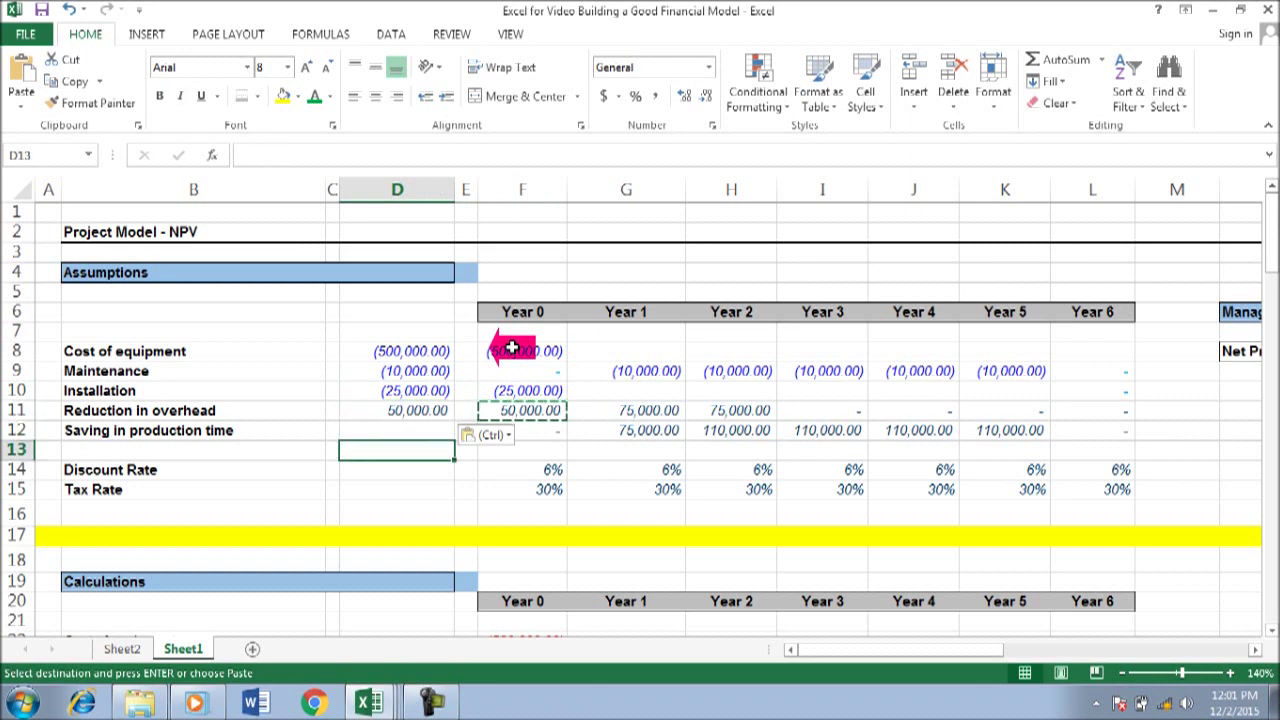
{"action": "key", "text": "Right"}
{"action": "key", "text": "Right"}
{"action": "key", "text": "Right"}
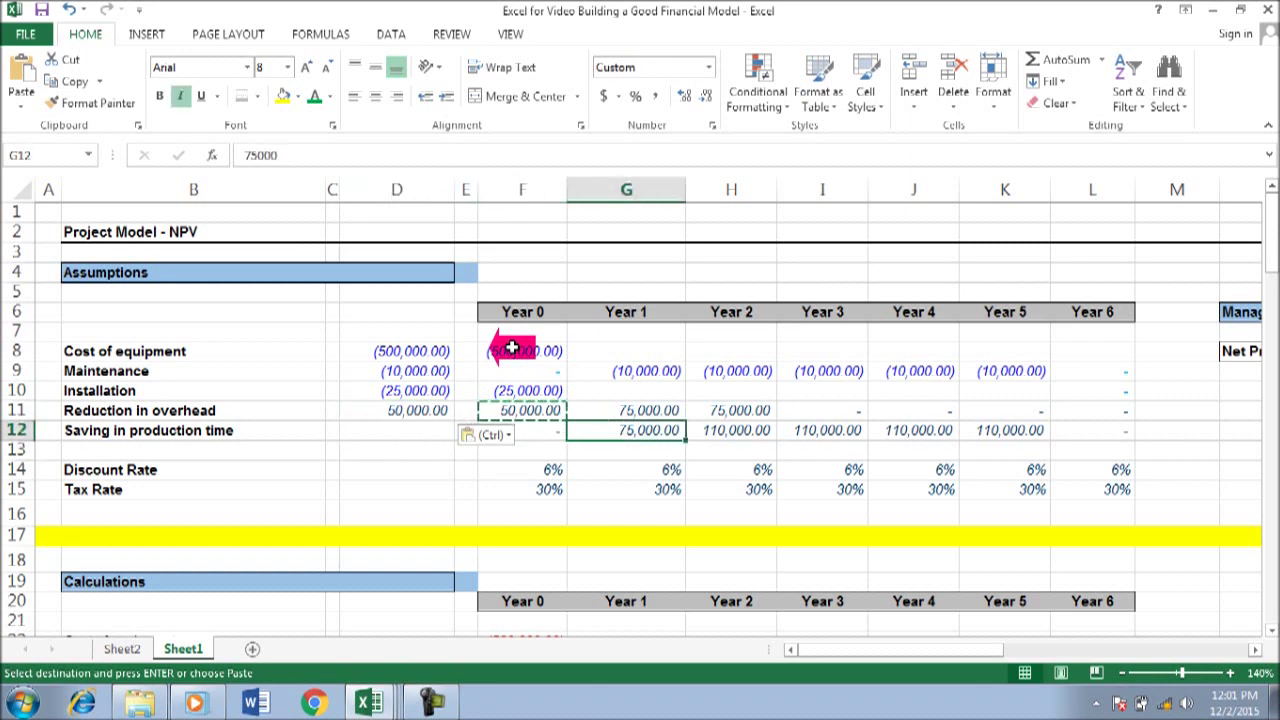
{"action": "key", "text": "ctrl+c"}
{"action": "key", "text": "Left"}
{"action": "key", "text": "Left"}
{"action": "key", "text": "Left"}
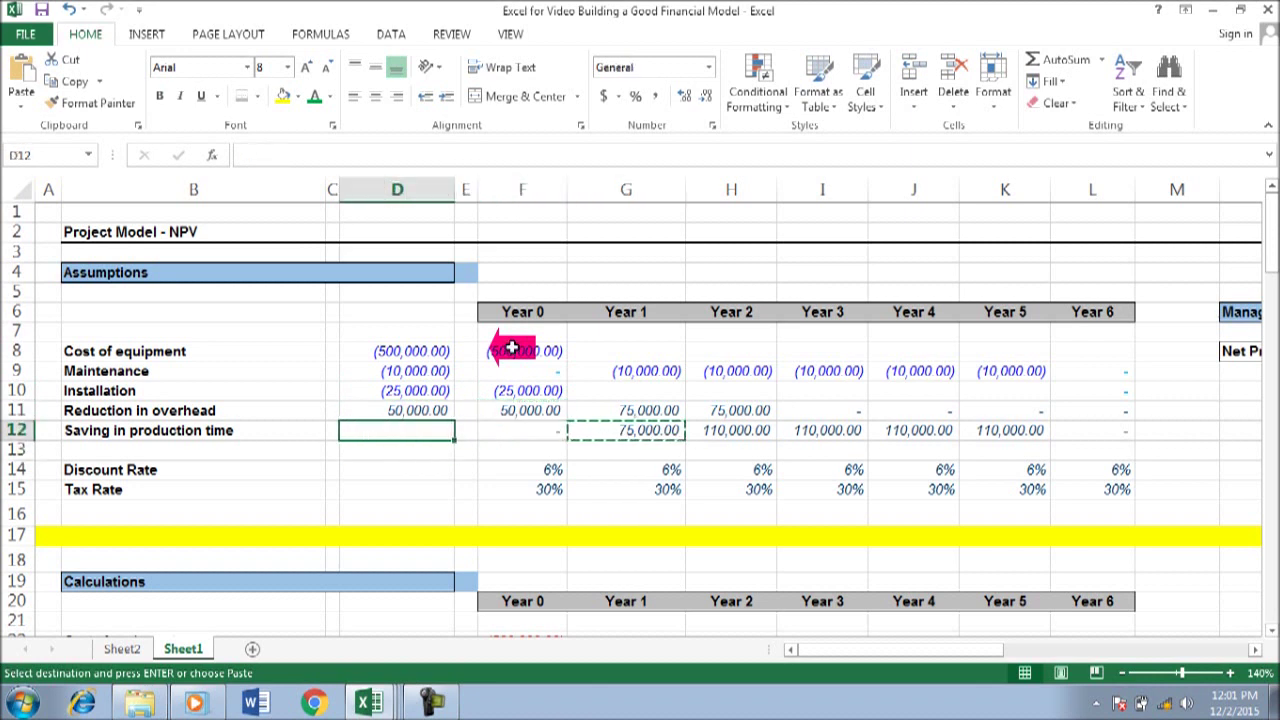
{"action": "key", "text": "ctrl+v"}
Step: Replace the Year 0 Cost of equipment value in F8 with the formula =IF(F6=0,D8,0)
{"action": "key", "text": "Right"}
{"action": "key", "text": "Right"}
{"action": "key", "text": "Up"}
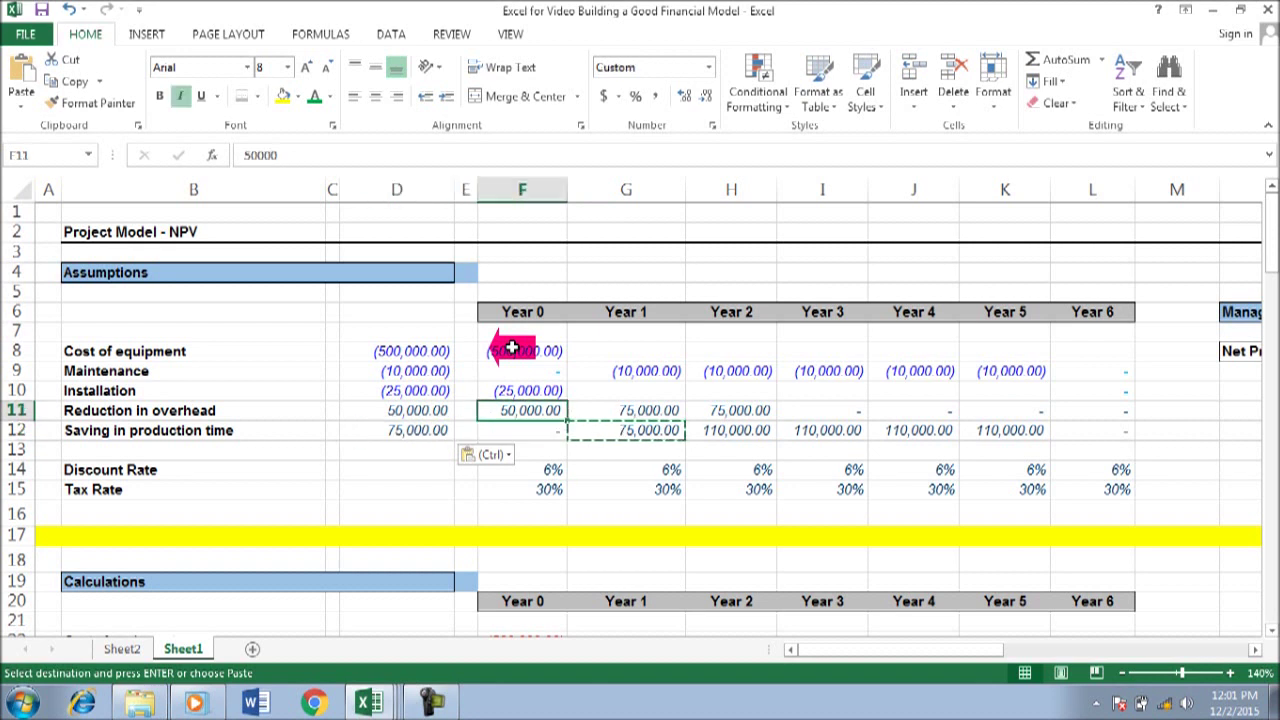
{"action": "key", "text": "Up"}
{"action": "key", "text": "Up"}
{"action": "key", "text": "Up"}
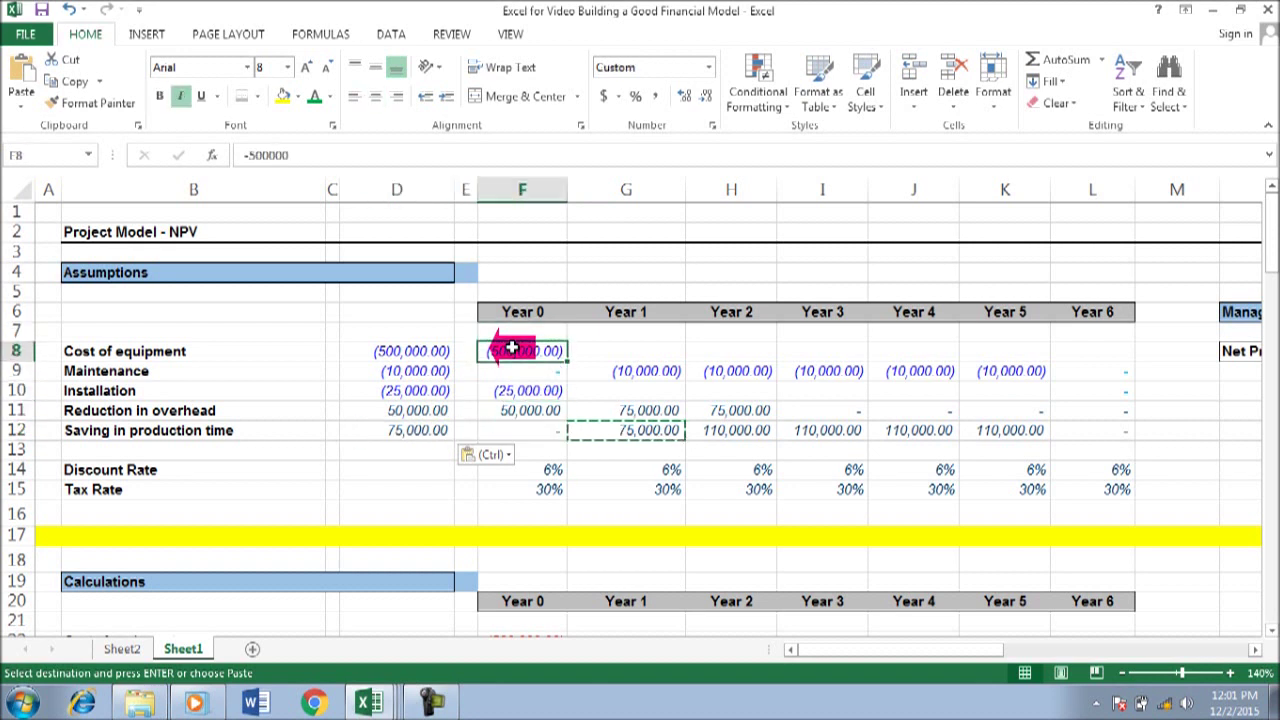
{"action": "type", "text": "=if("}
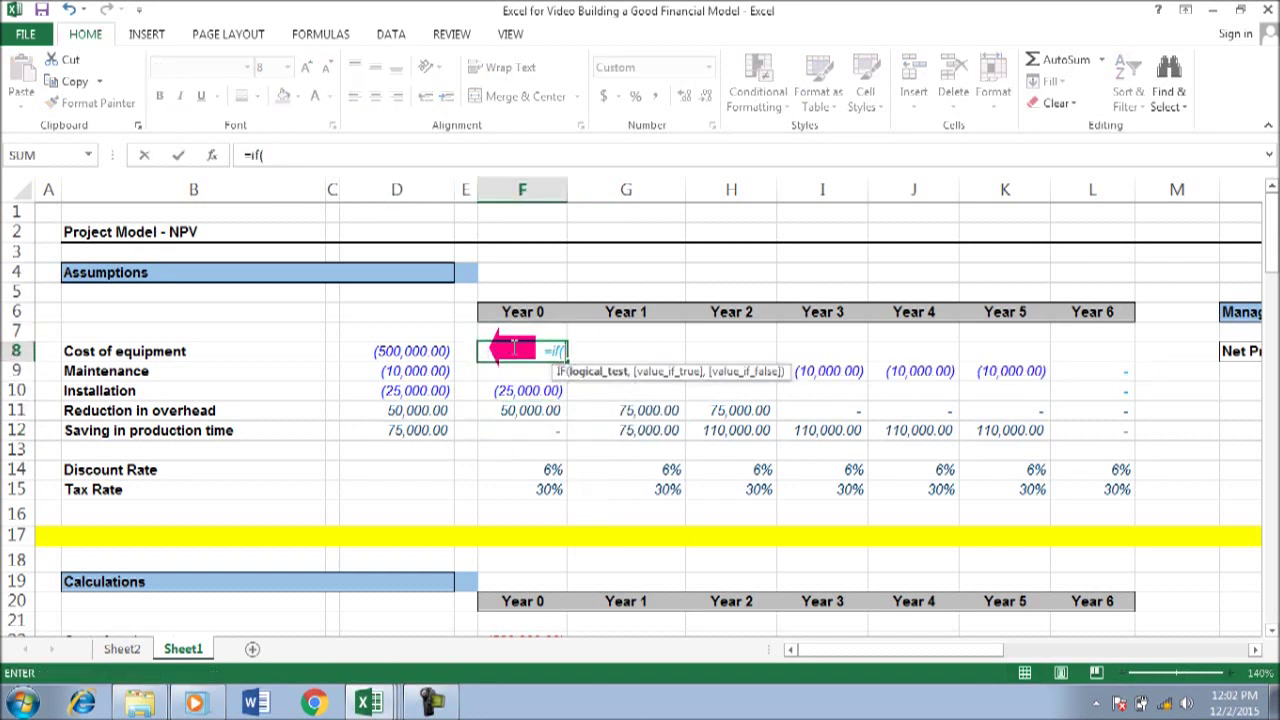
{"action": "key", "text": "Up"}
{"action": "key", "text": "Up"}
{"action": "key", "text": "Up"}
{"action": "key", "text": "Down"}
{"action": "type", "text": "="}
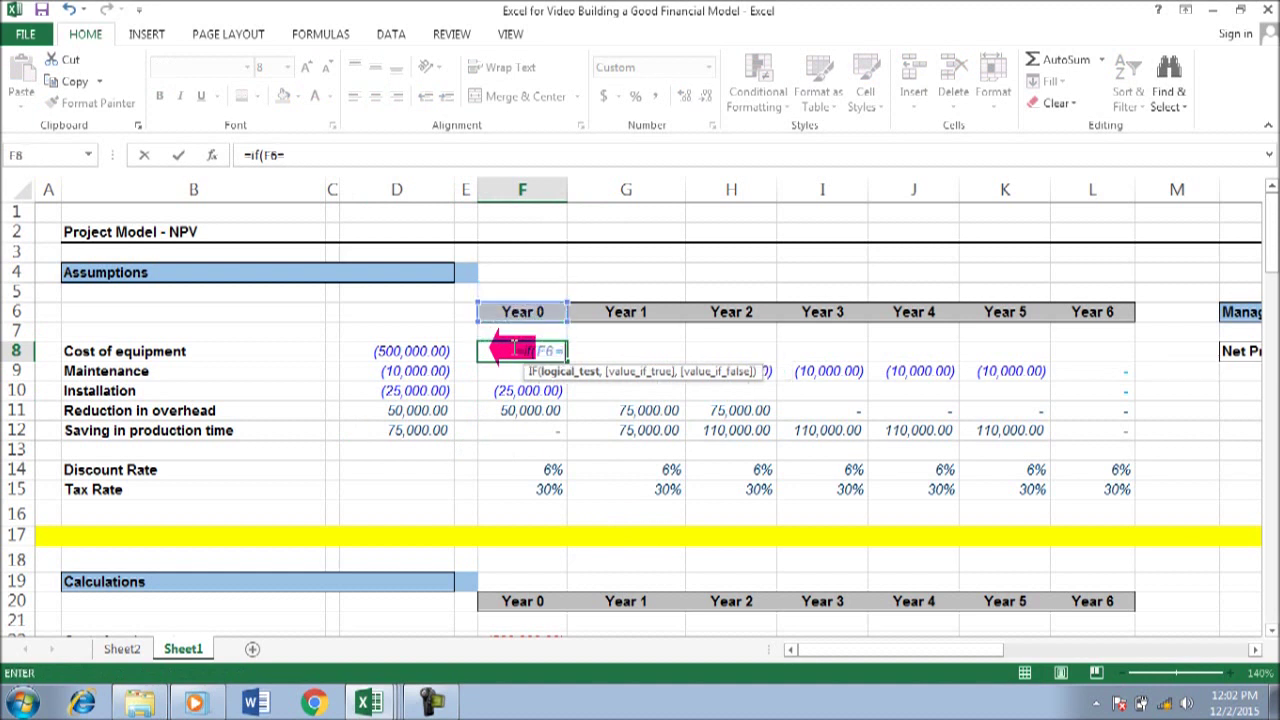
{"action": "type", "text": "0,"}
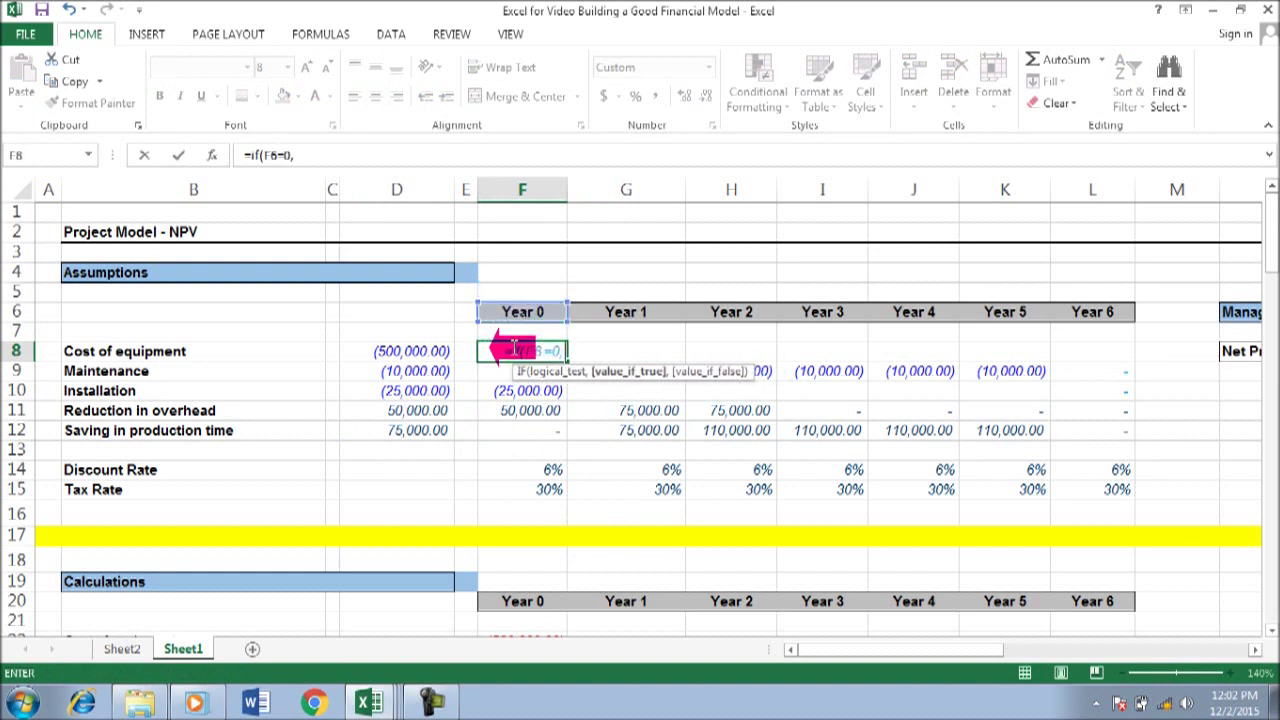
{"action": "key", "text": "Left"}
{"action": "key", "text": "Left"}
{"action": "type", "text": ",0"}
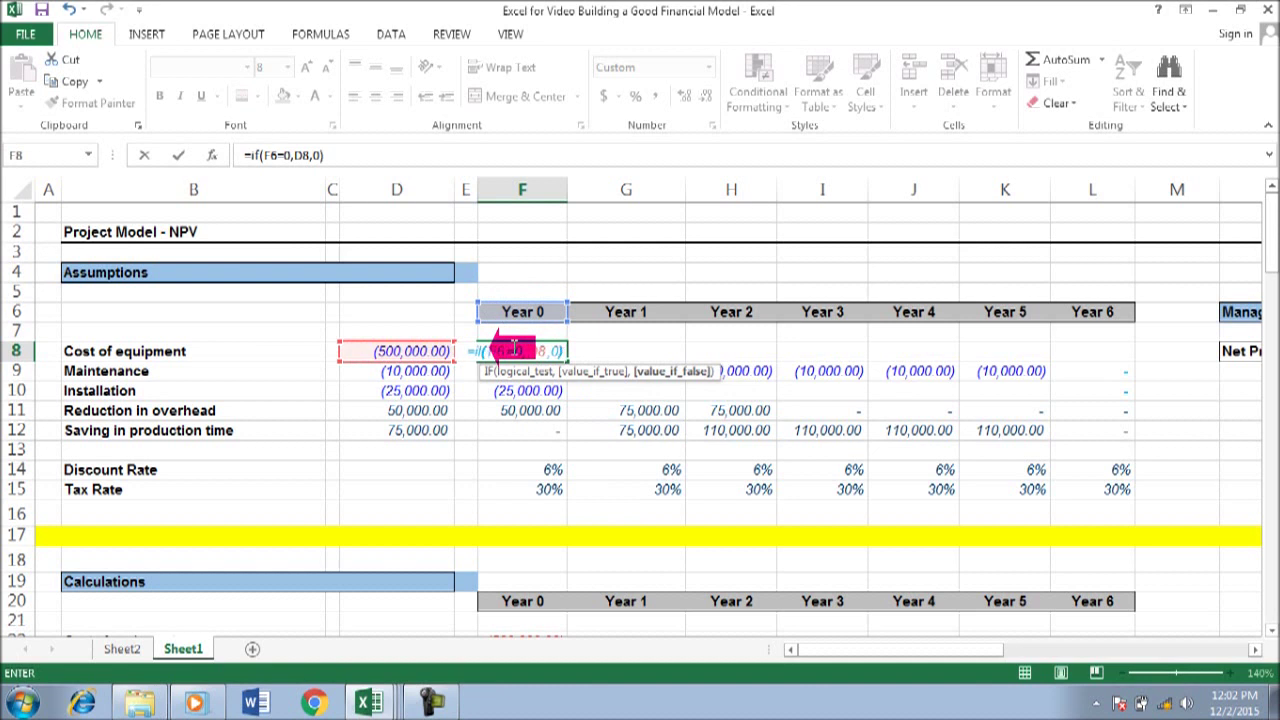
{"action": "key", "text": "ctrl+Return"}
Step: Fill the Cost of equipment formula from F8 across row 8 through Year 6
{"action": "key", "text": "shift+Right"}
{"action": "key", "text": "shift+Right"}
{"action": "key", "text": "shift+Right"}
{"action": "key", "text": "shift+Right"}
{"action": "key", "text": "shift+Right"}
{"action": "key", "text": "shift+Right"}
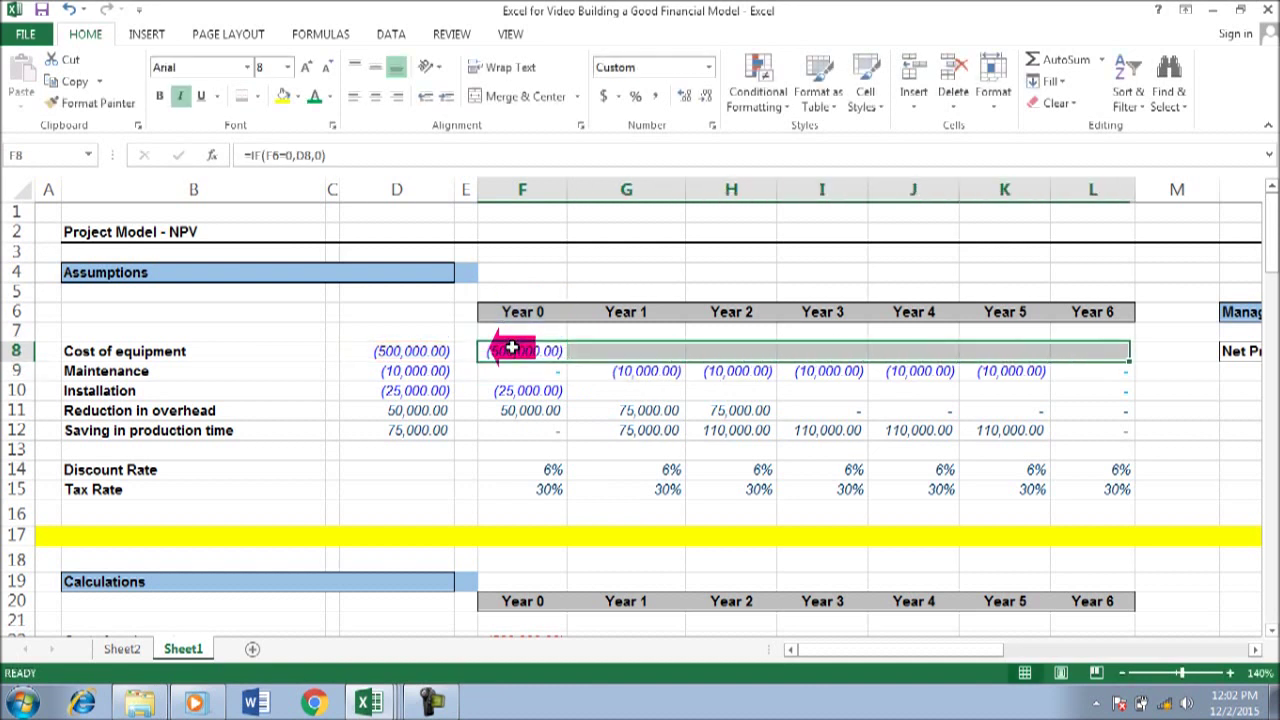
{"action": "key", "text": "ctrl+r"}
Step: Replace the Year 0 Maintenance value in F9 with the formula =IF(F6=0,0,D9)
{"action": "key", "text": "Down"}
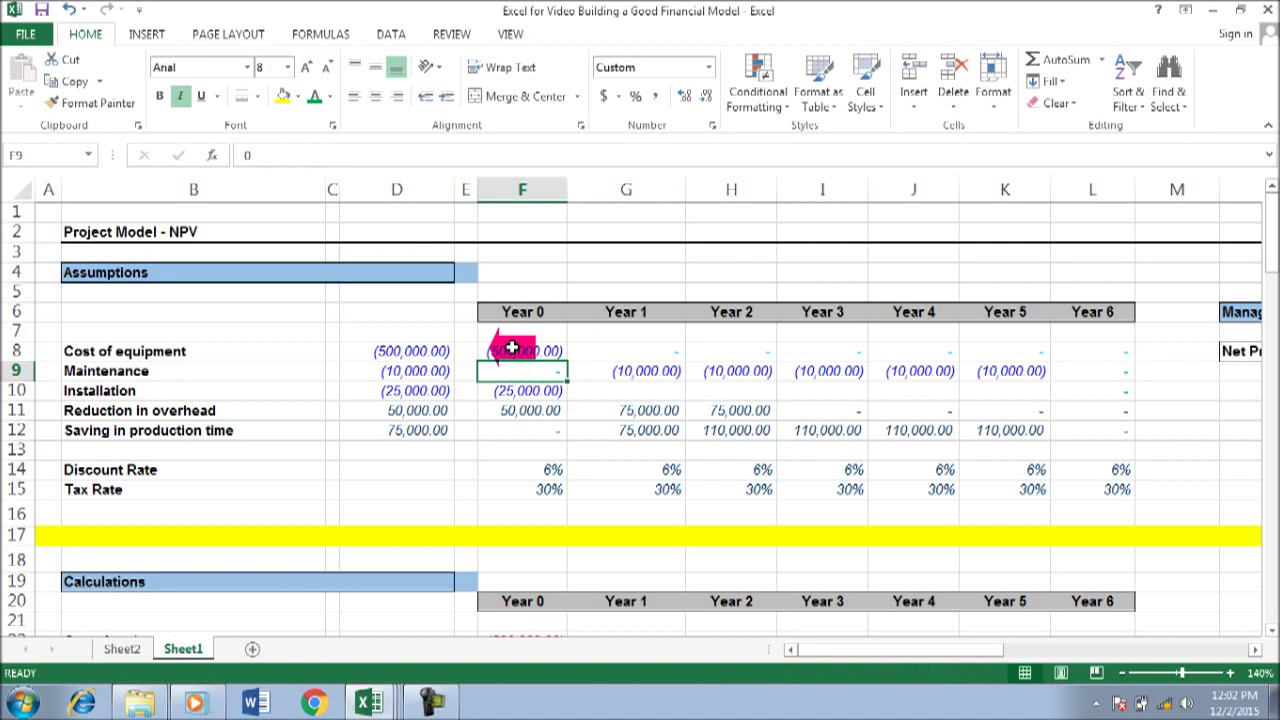
{"action": "type", "text": "=if("}
{"action": "key", "text": "Up"}
{"action": "key", "text": "Up"}
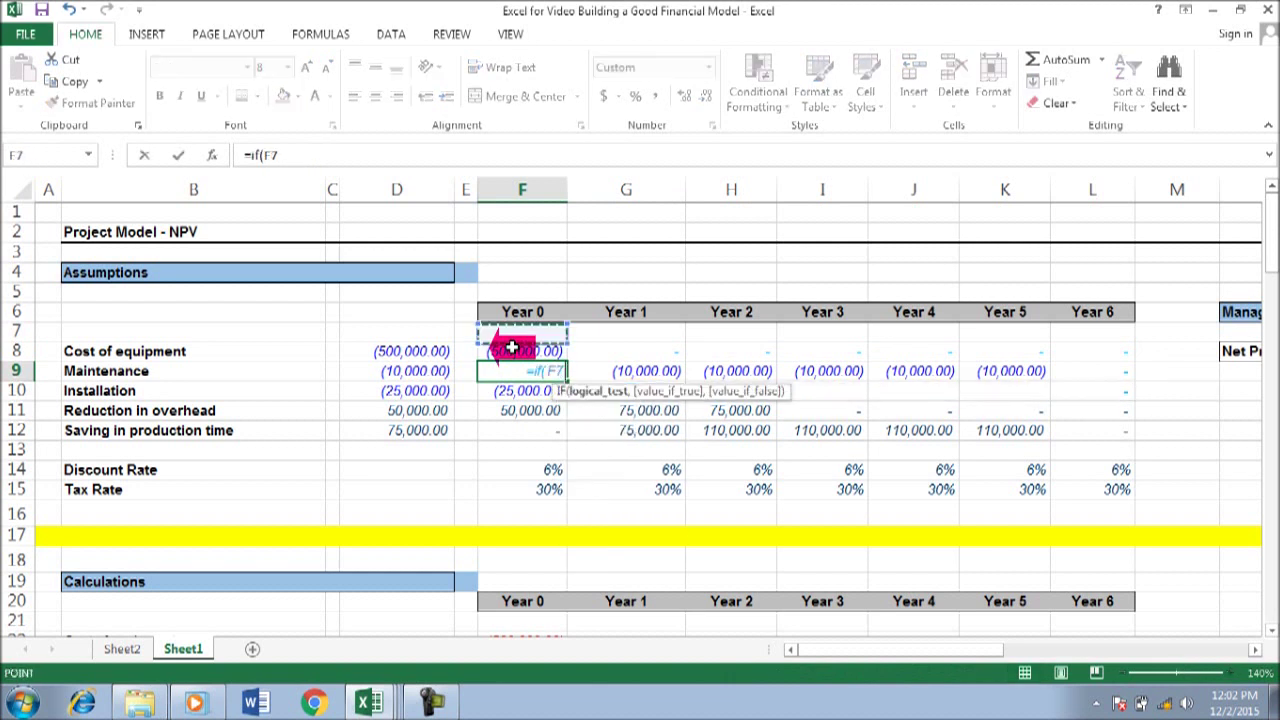
{"action": "key", "text": "Up"}
{"action": "type", "text": "="}
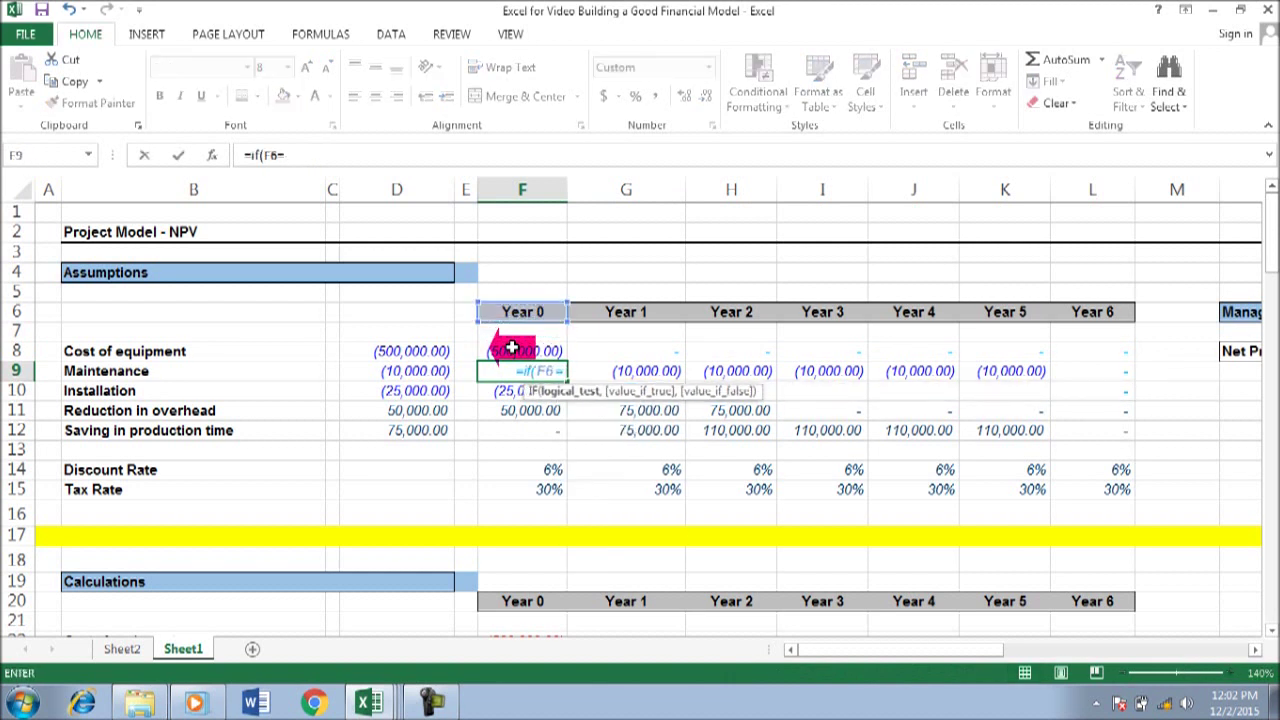
{"action": "type", "text": "0,0,"}
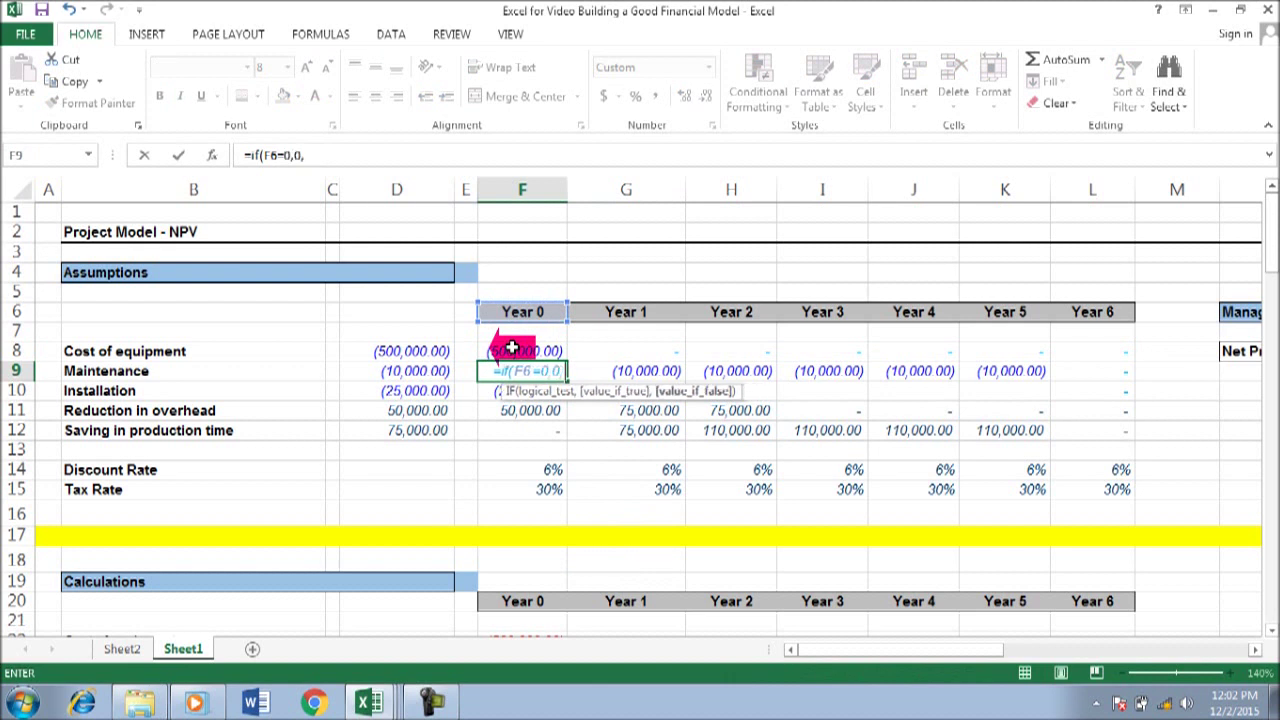
{"action": "left_click", "coordinate": [424, 380]}
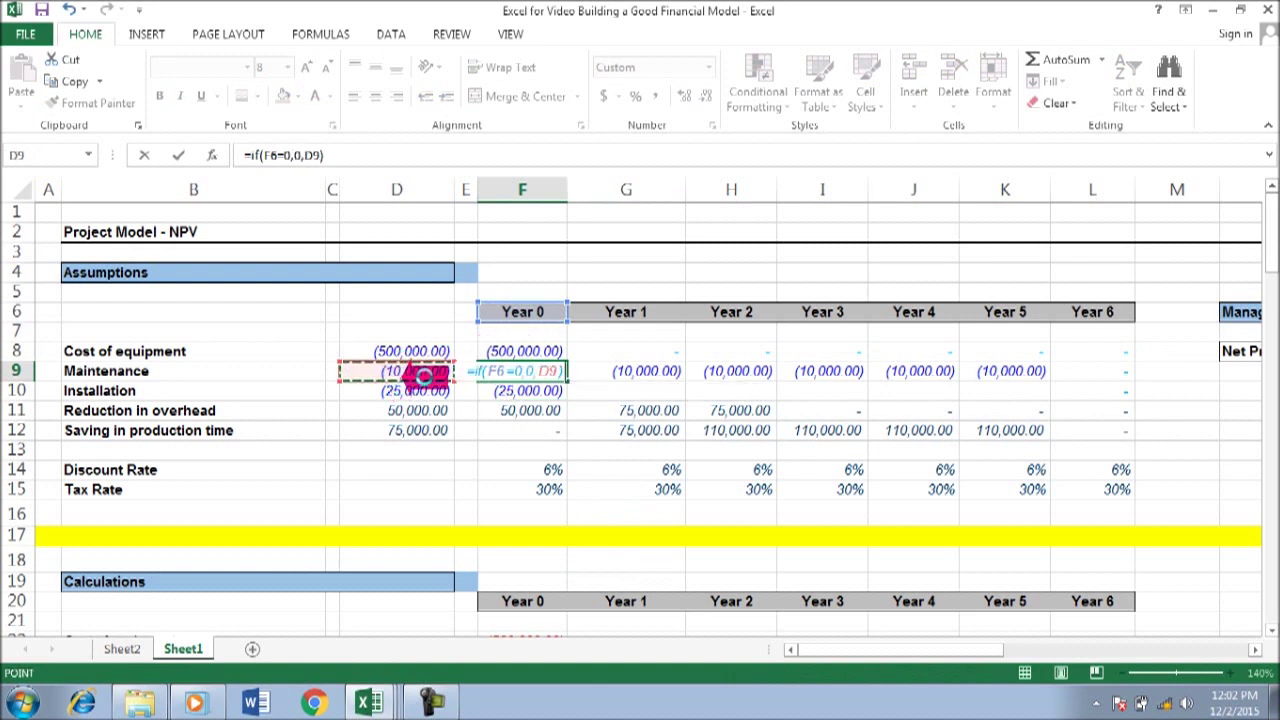
{"action": "key", "text": "ctrl+Return"}
Step: Fill the Maintenance formula from F9 across row 9 through Year 6
{"action": "key", "text": "shift+Right"}
{"action": "key", "text": "shift+Right"}
{"action": "key", "text": "shift+Right"}
{"action": "key", "text": "shift+Right"}
{"action": "key", "text": "shift+Right"}
{"action": "key", "text": "shift+Right"}
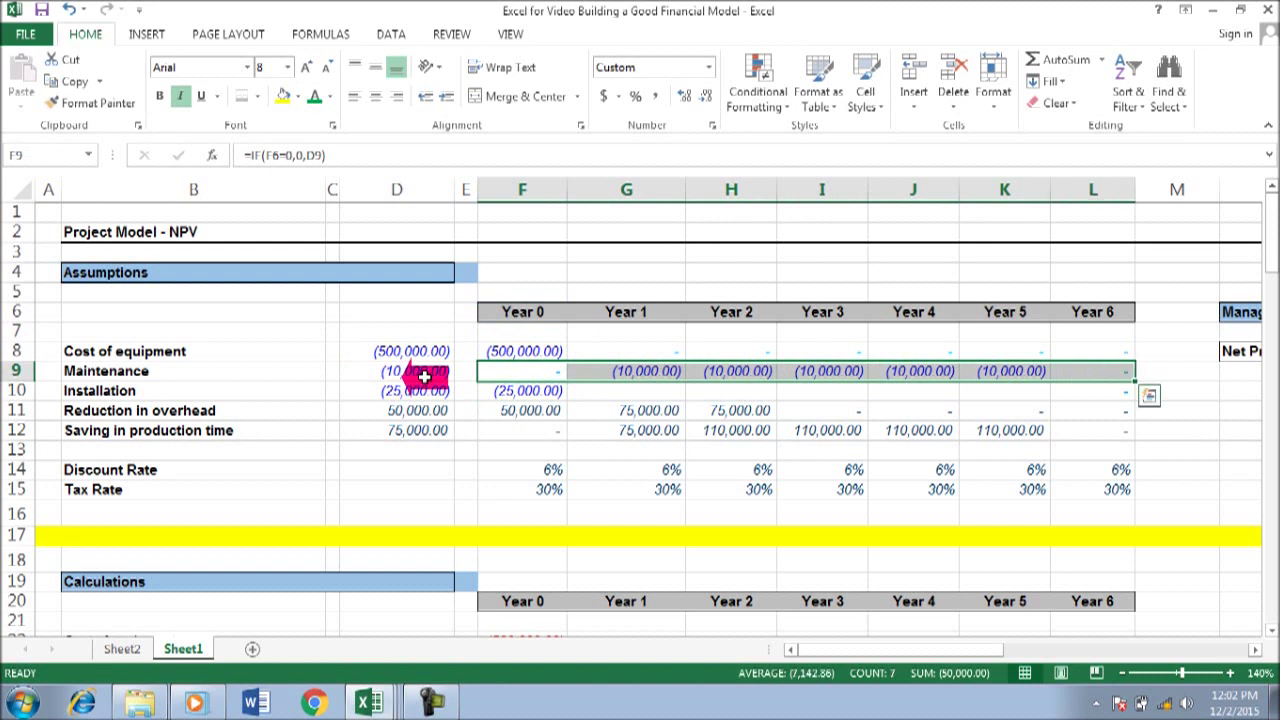
{"action": "key", "text": "ctrl+r"}
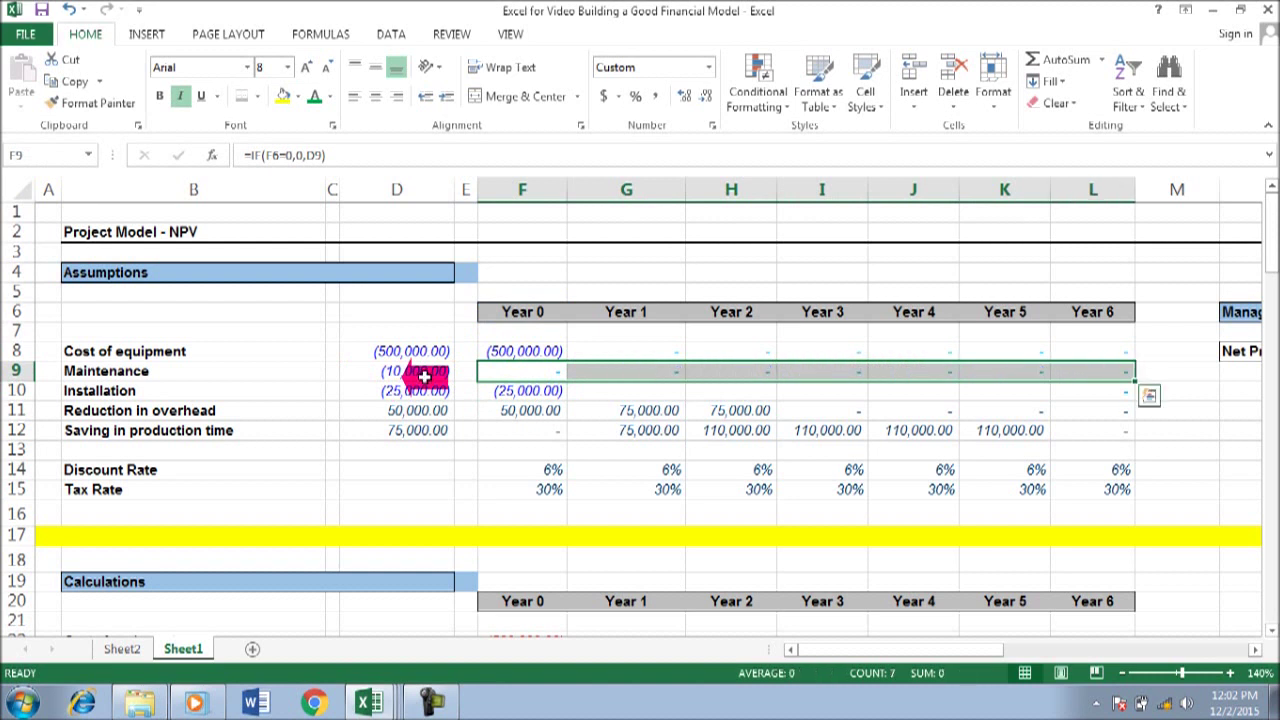
Step: Check the D9 reference in the Year 0 Maintenance formula in F9
{"action": "left_click", "coordinate": [545, 371]}
{"action": "left_click", "coordinate": [310, 152]}
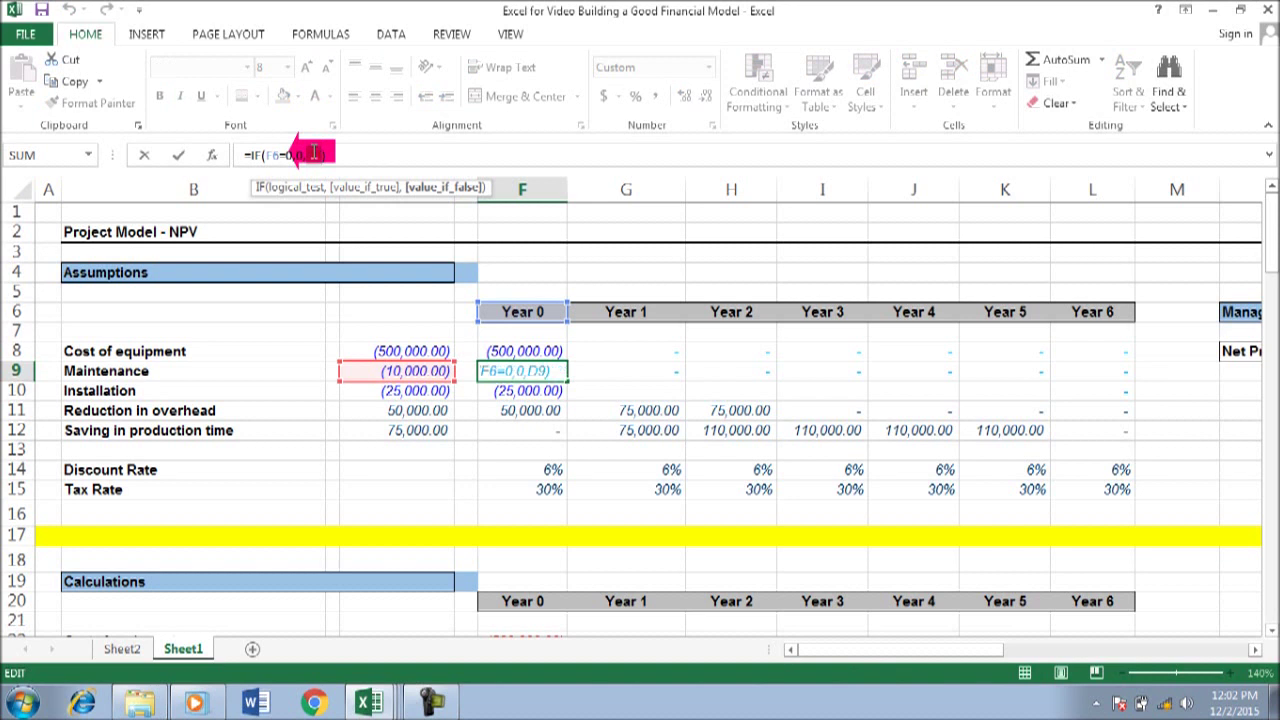
{"action": "key", "text": "Return"}
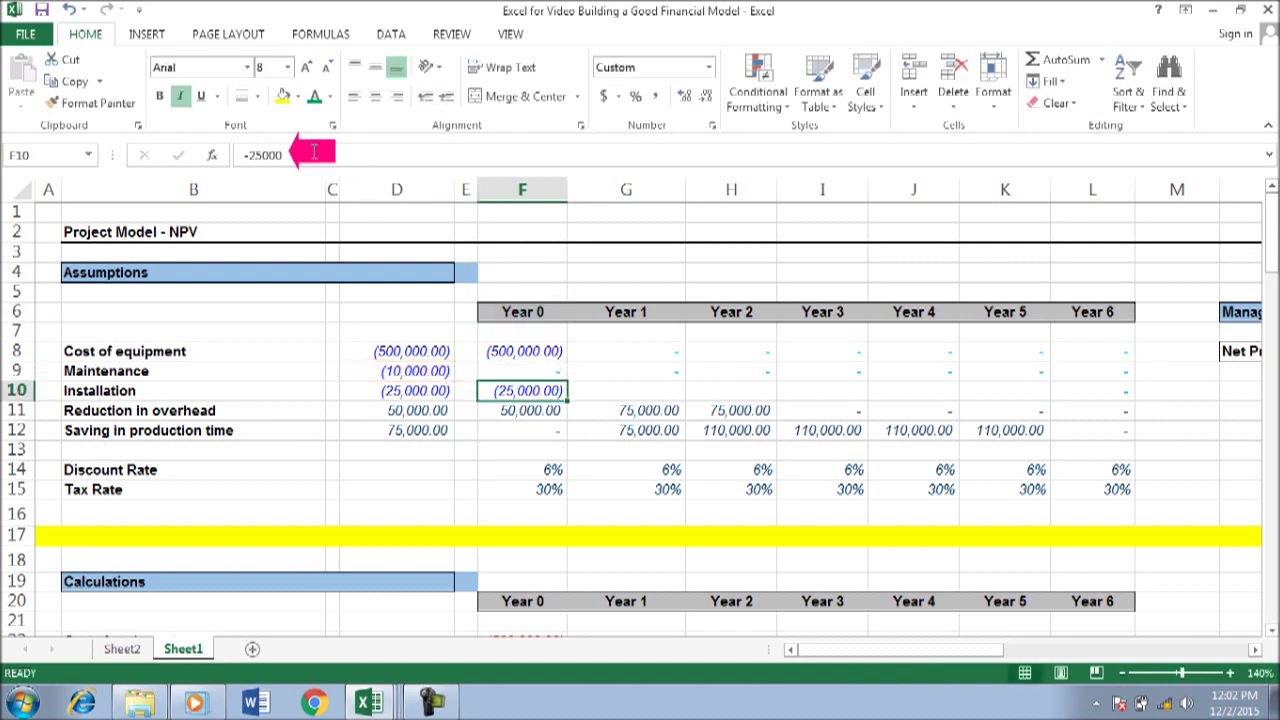
Step: Make the D8 reference in the Year 0 Cost of equipment formula in F8 absolute, giving =IF(F6=0,$D$8,0)
{"action": "key", "text": "Up"}
{"action": "key", "text": "Up"}
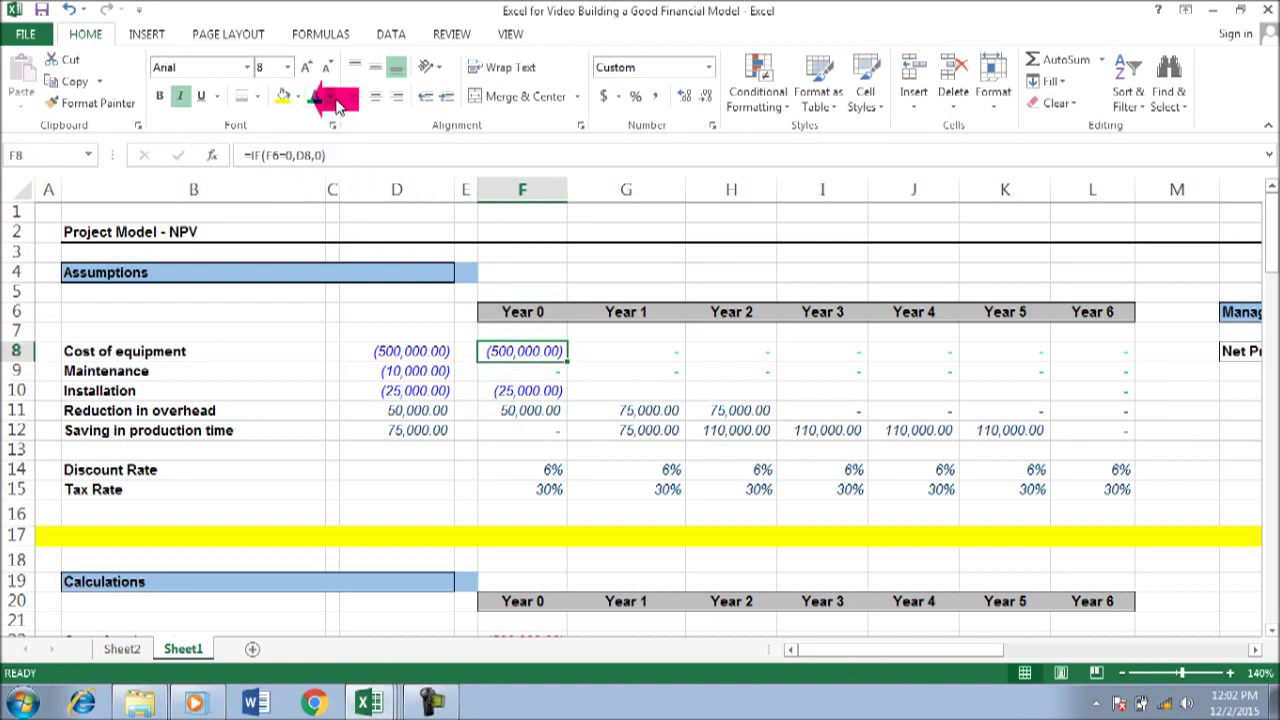
{"action": "left_click", "coordinate": [299, 155]}
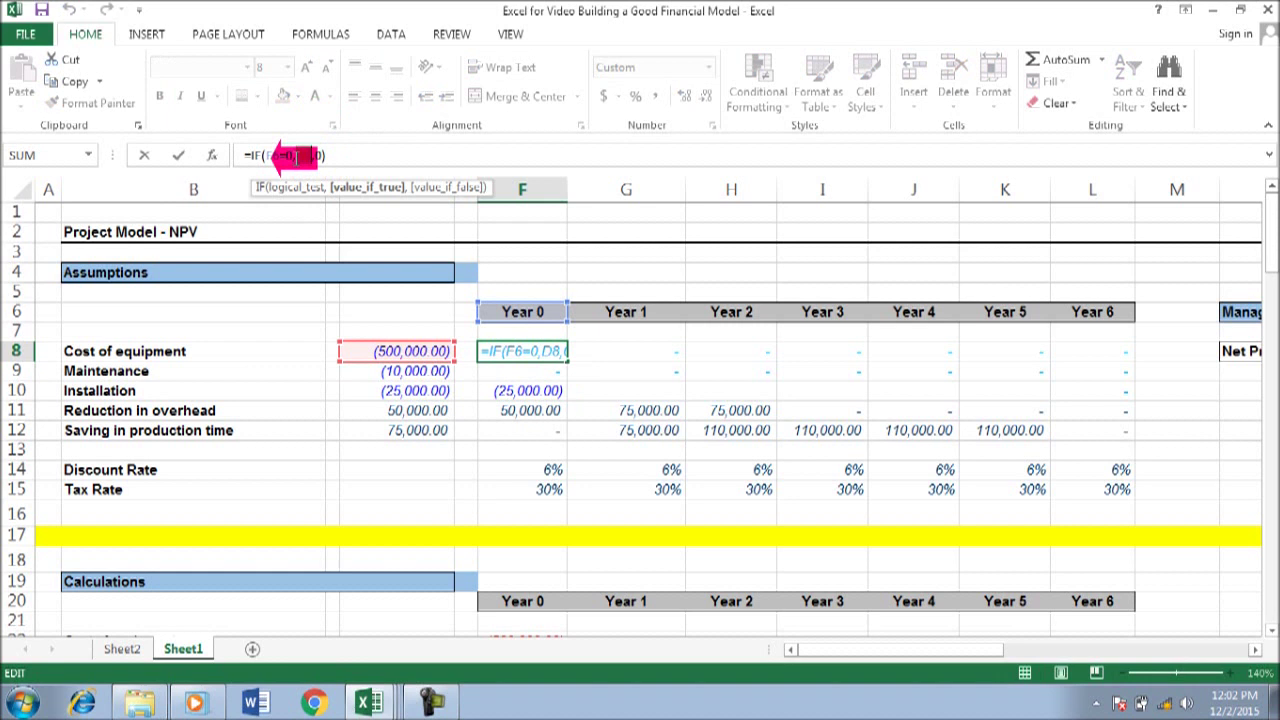
{"action": "key", "text": "ctrl+Return"}
Step: Fill the Cost of equipment and Maintenance formulas from F8:F9 across rows 8 and 9 through Year 6
{"action": "key", "text": "shift+Right"}
{"action": "key", "text": "shift+Right"}
{"action": "key", "text": "shift+Right"}
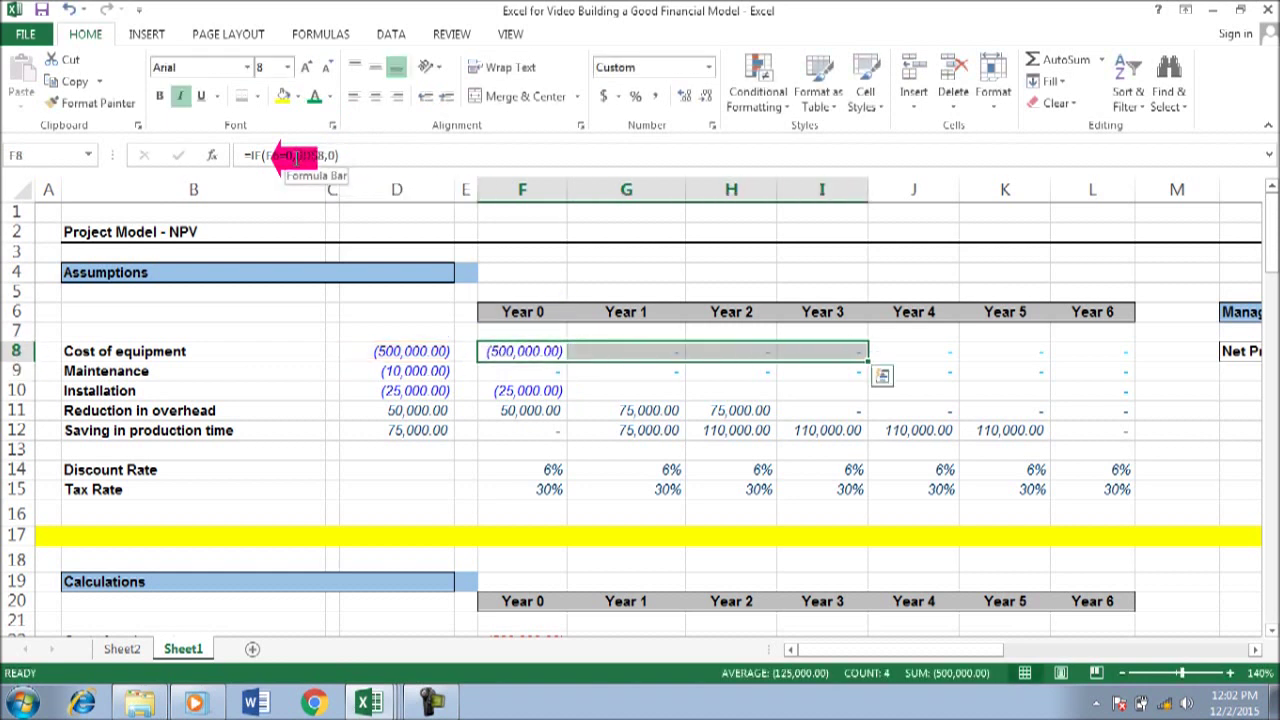
{"action": "key", "text": "shift+Left"}
{"action": "key", "text": "shift+Left"}
{"action": "key", "text": "shift+Left"}
{"action": "key", "text": "shift+Down"}
{"action": "key", "text": "shift+Right"}
{"action": "key", "text": "shift+Right"}
{"action": "key", "text": "shift+Right"}
{"action": "key", "text": "shift+Right"}
{"action": "key", "text": "shift+Right"}
{"action": "key", "text": "shift+Right"}
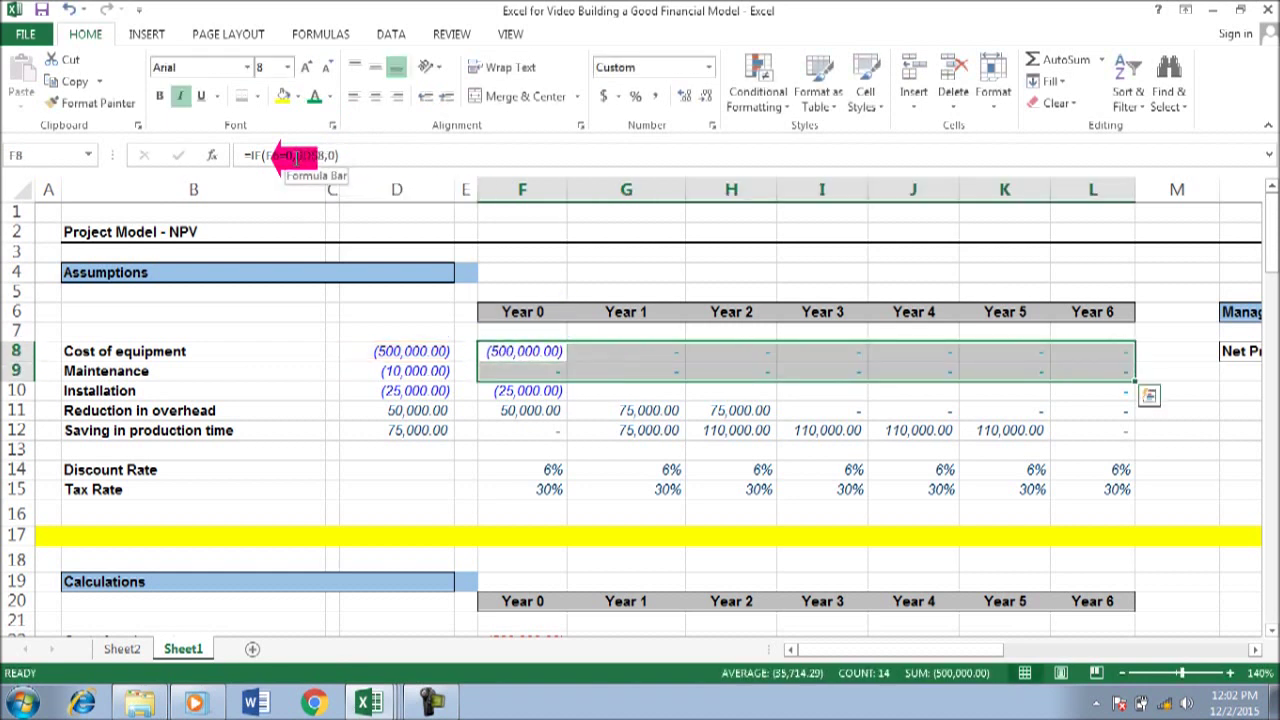
{"action": "key", "text": "ctrl+r"}
Step: Replace the Year 0 Installation value in F10 with the formula =IF(F6=0,$D$10,0)
{"action": "key", "text": "Down"}
{"action": "key", "text": "Down"}
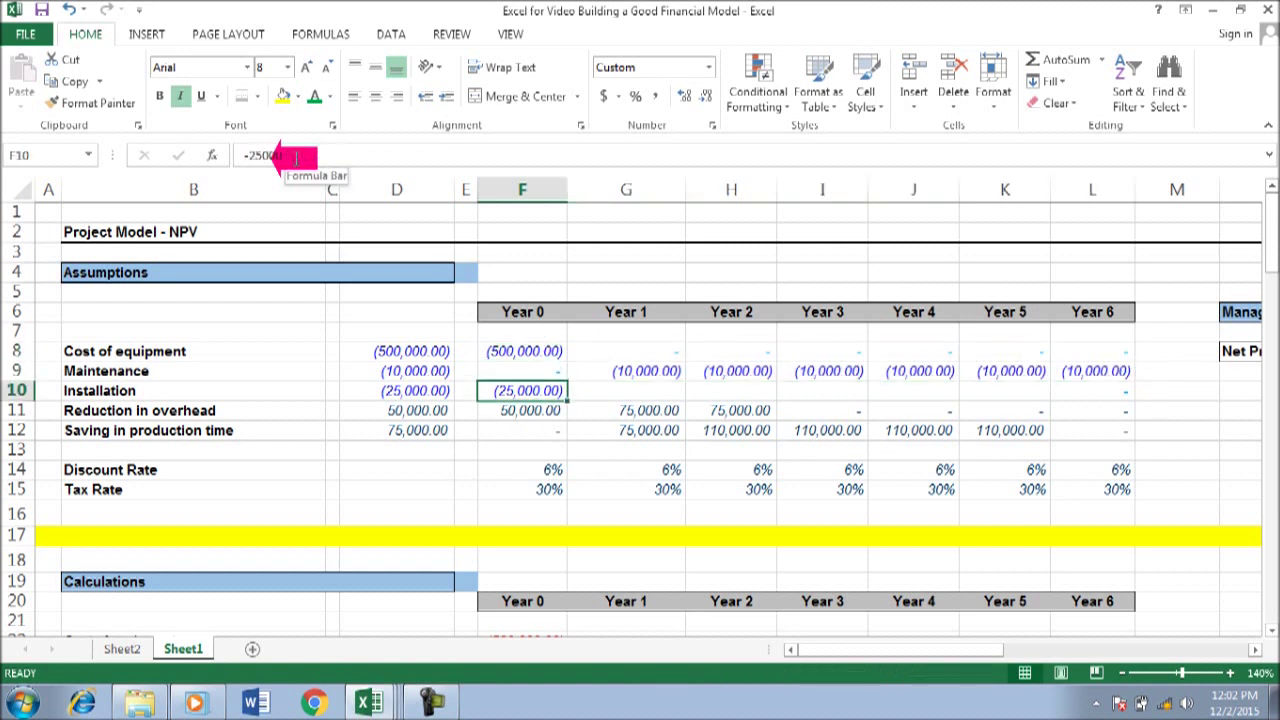
{"action": "key", "text": "Delete"}
{"action": "type", "text": "=if"}
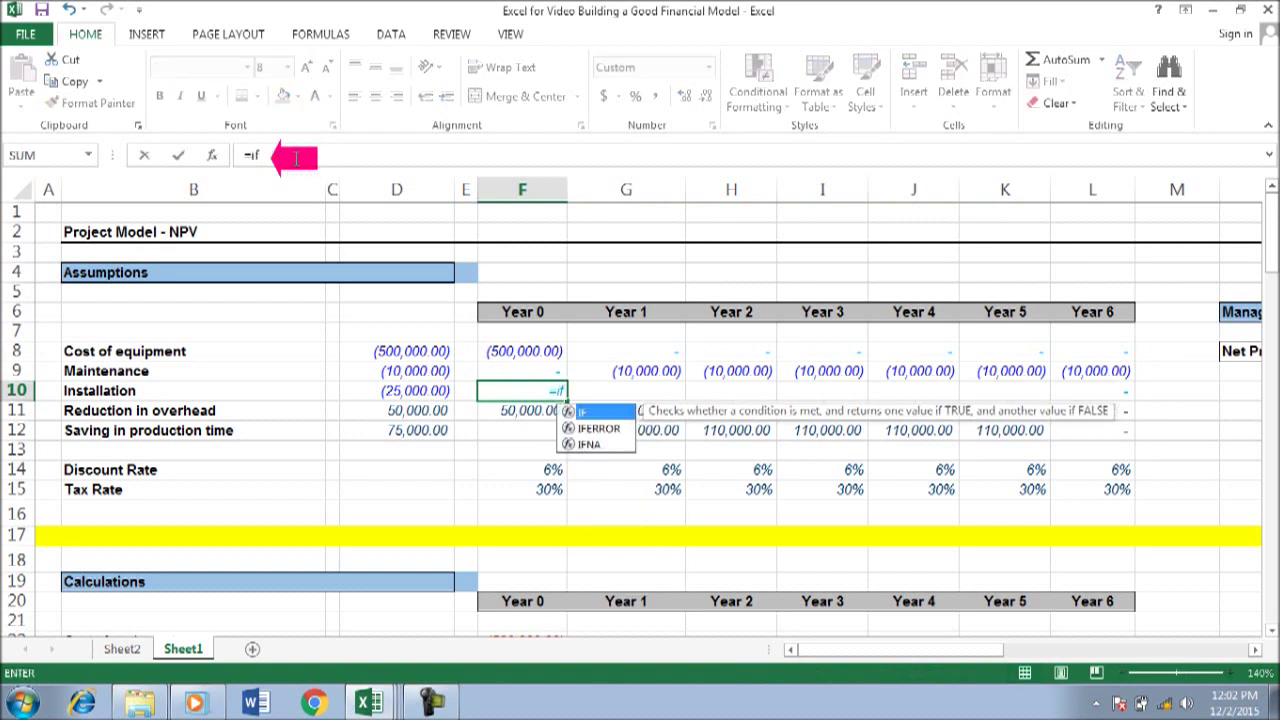
{"action": "type", "text": "("}
{"action": "key", "text": "Up"}
{"action": "key", "text": "Up"}
{"action": "key", "text": "Up"}
{"action": "key", "text": "Up"}
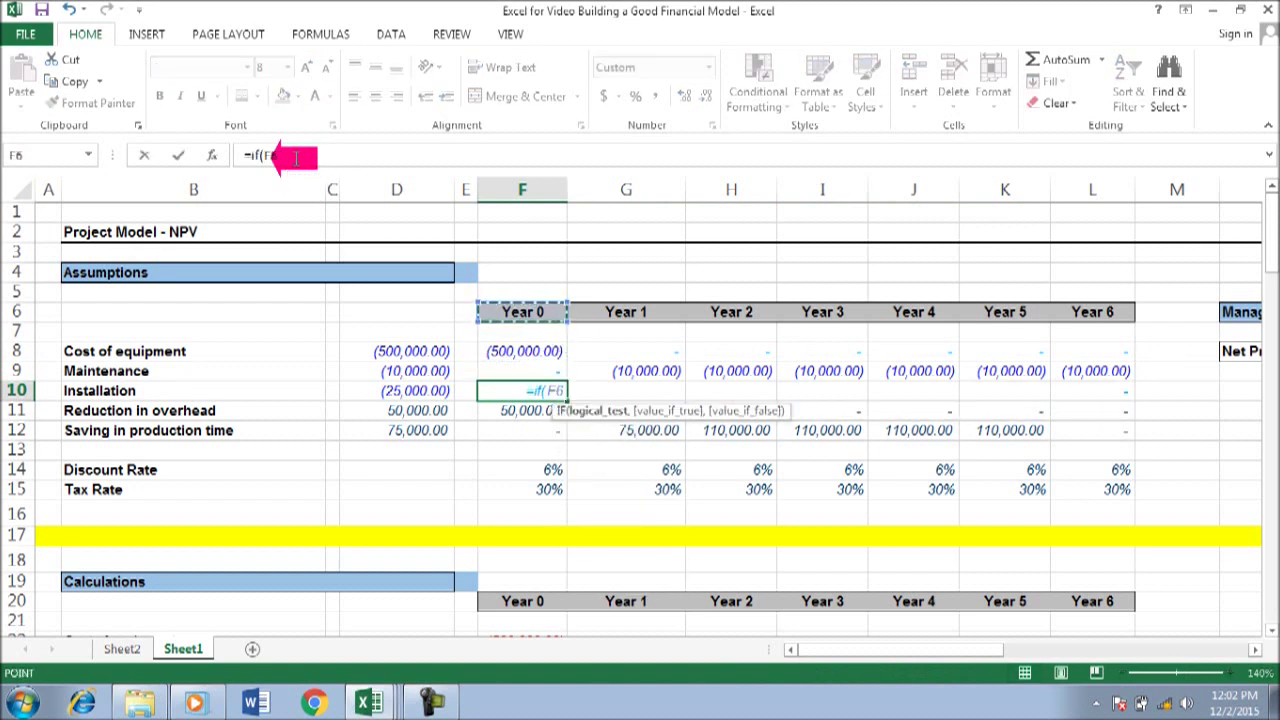
{"action": "type", "text": "=0,"}
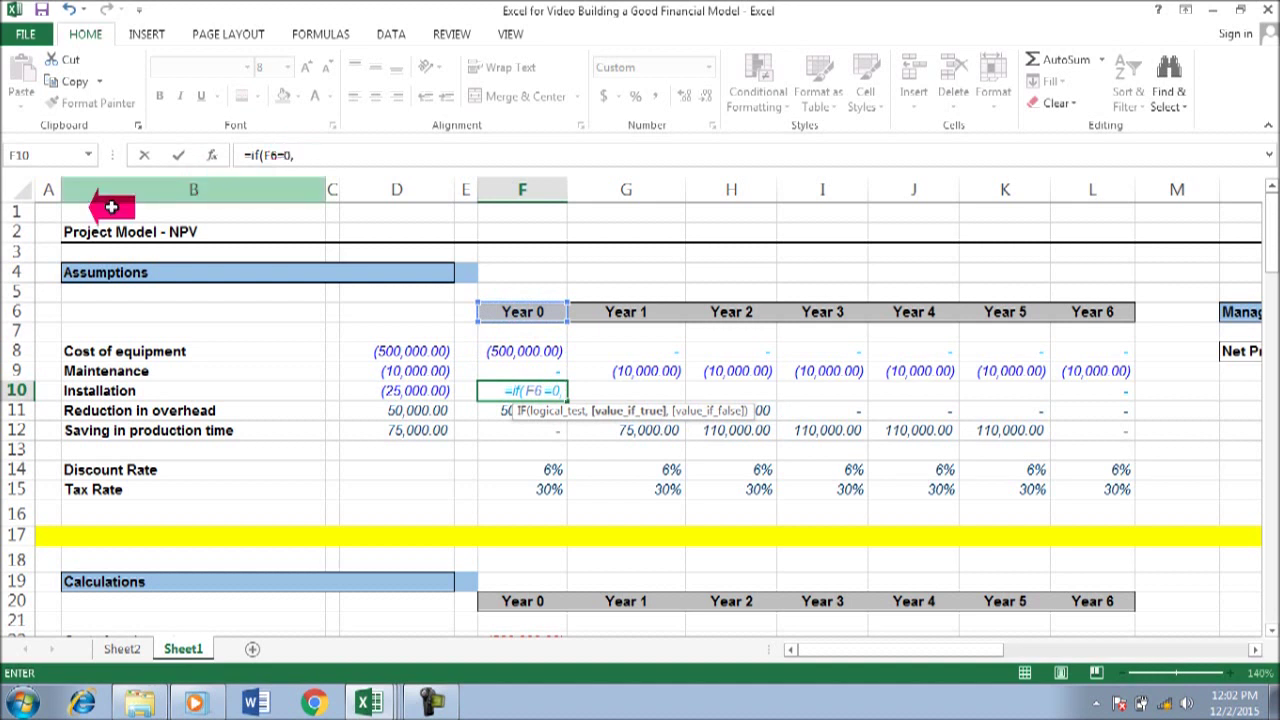
{"action": "left_click", "coordinate": [410, 392]}
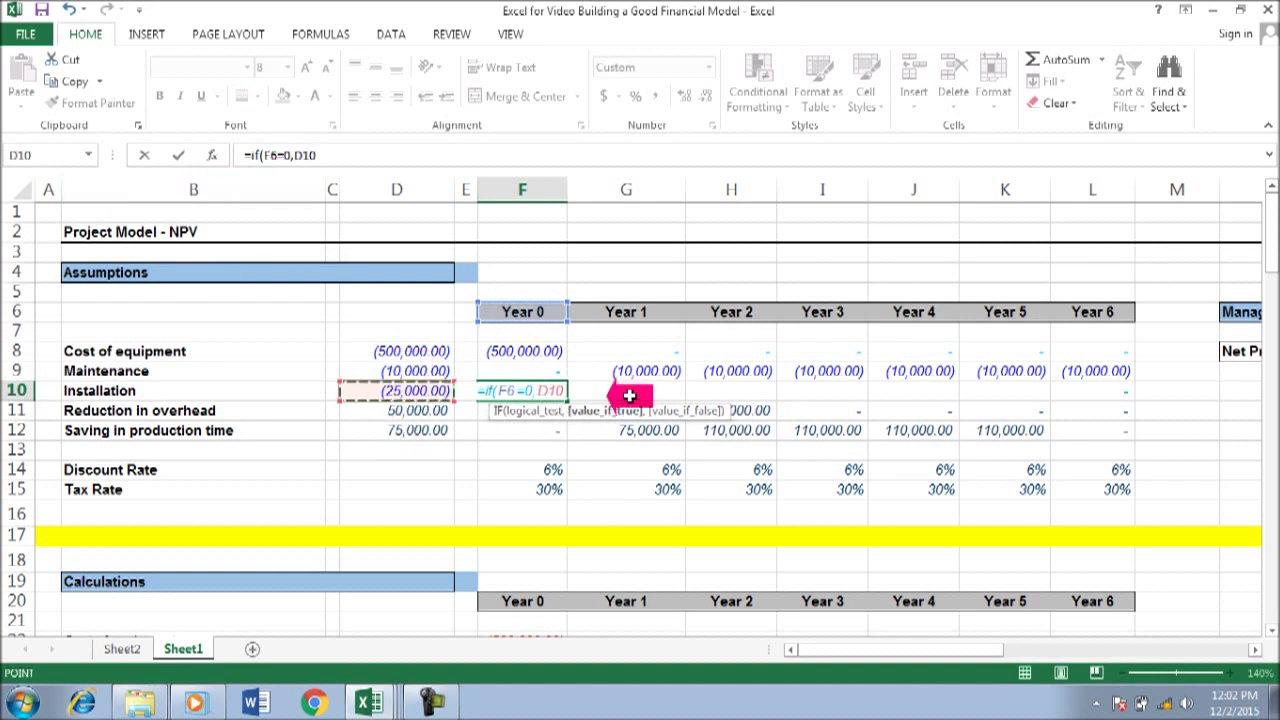
{"action": "key", "text": "F4"}
{"action": "type", "text": ",0)"}
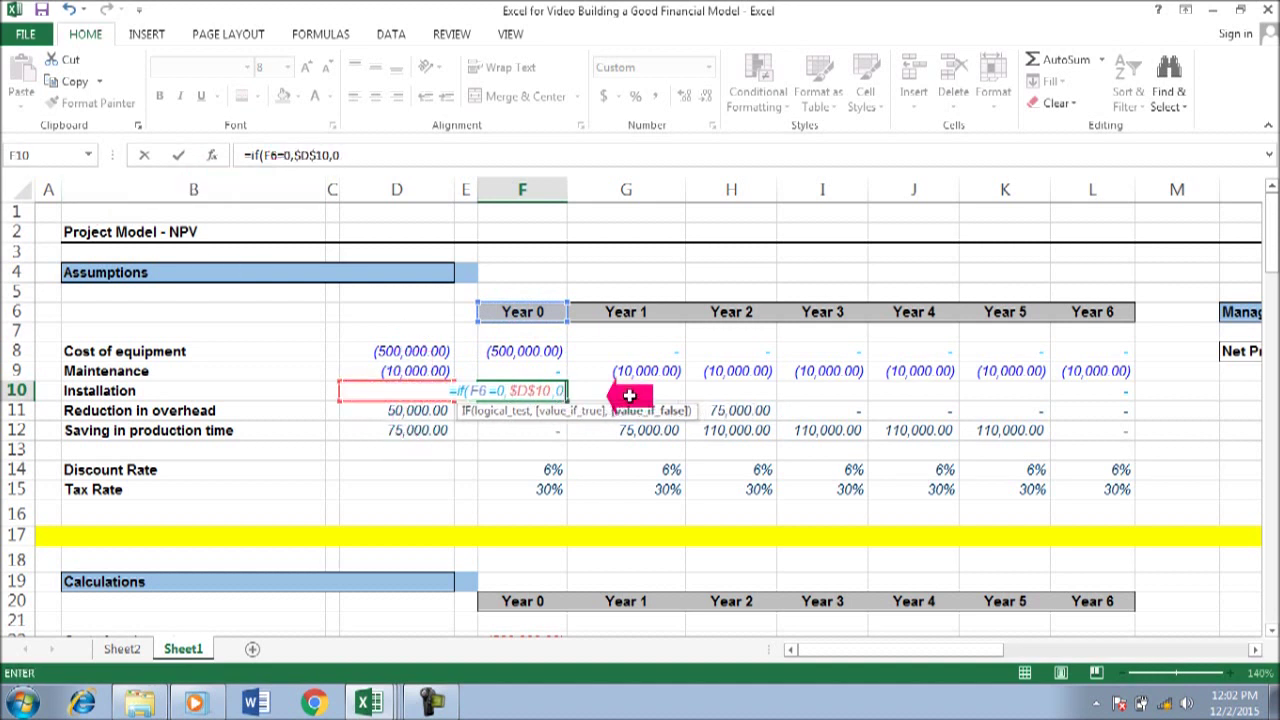
{"action": "key", "text": "Return"}
Step: Fill the Installation formula from F10 across row 10 through Year 6
{"action": "key", "text": "Up"}
{"action": "left_click", "coordinate": [629, 395], "text": "shift"}
{"action": "key", "text": "shift+Right"}
{"action": "key", "text": "shift+Right"}
{"action": "key", "text": "shift+Right"}
{"action": "key", "text": "shift+Right"}
{"action": "key", "text": "shift+Right"}
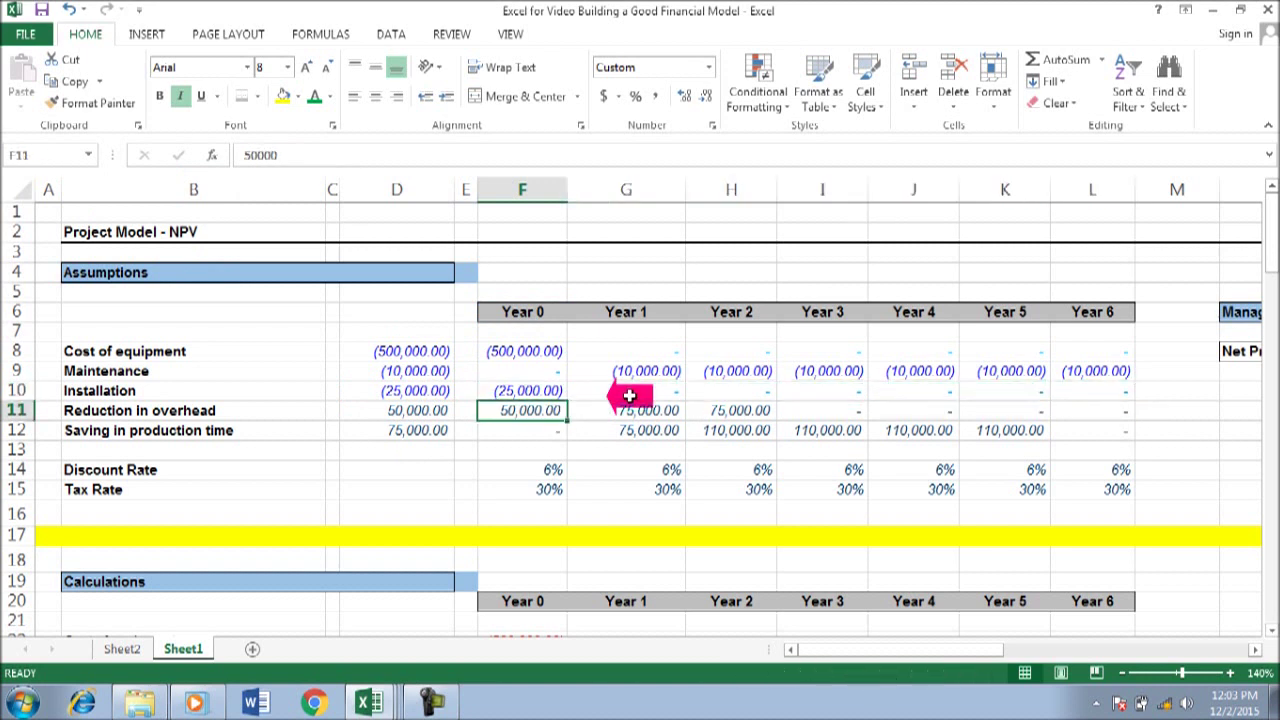
{"action": "key", "text": "Left"}
{"action": "key", "text": "Left"}
{"action": "key", "text": "Right"}
{"action": "key", "text": "Right"}
{"action": "key", "text": "Right"}
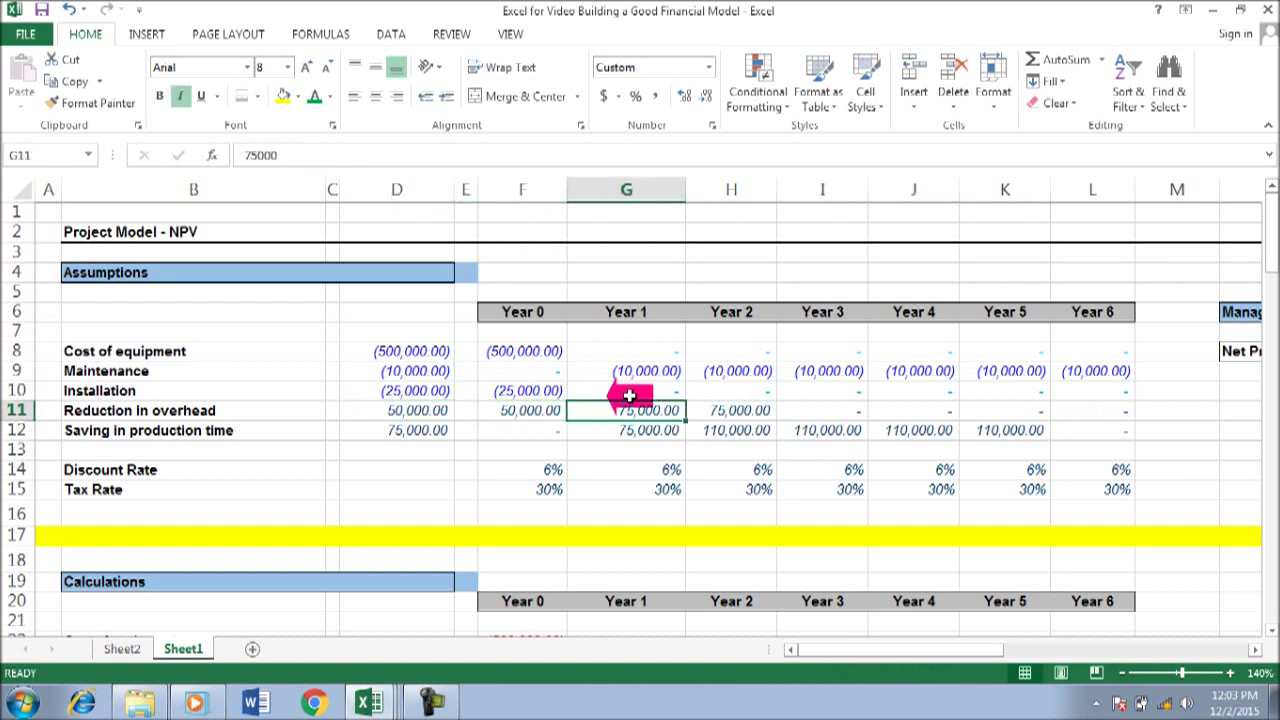
{"action": "key", "text": "ctrl+c"}
{"action": "key", "text": "Left"}
{"action": "key", "text": "Left"}
{"action": "key", "text": "Left"}
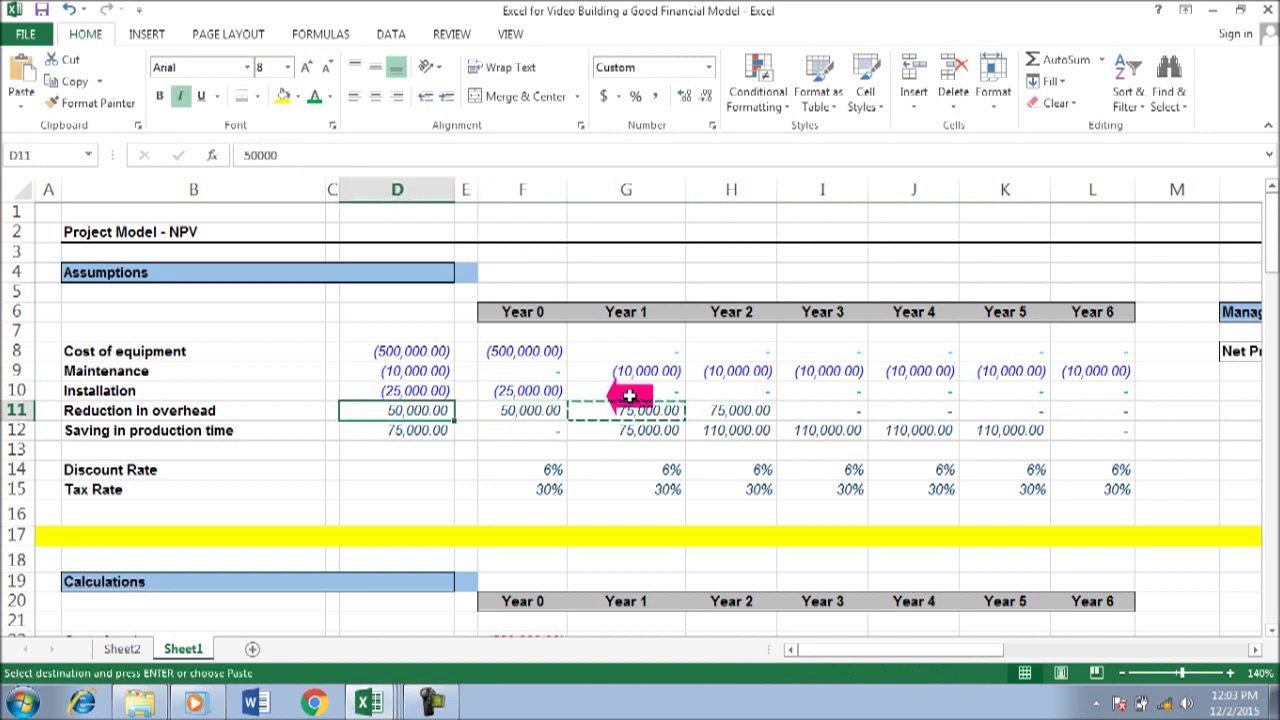
{"action": "key", "text": "Right"}
{"action": "key", "text": "Right"}
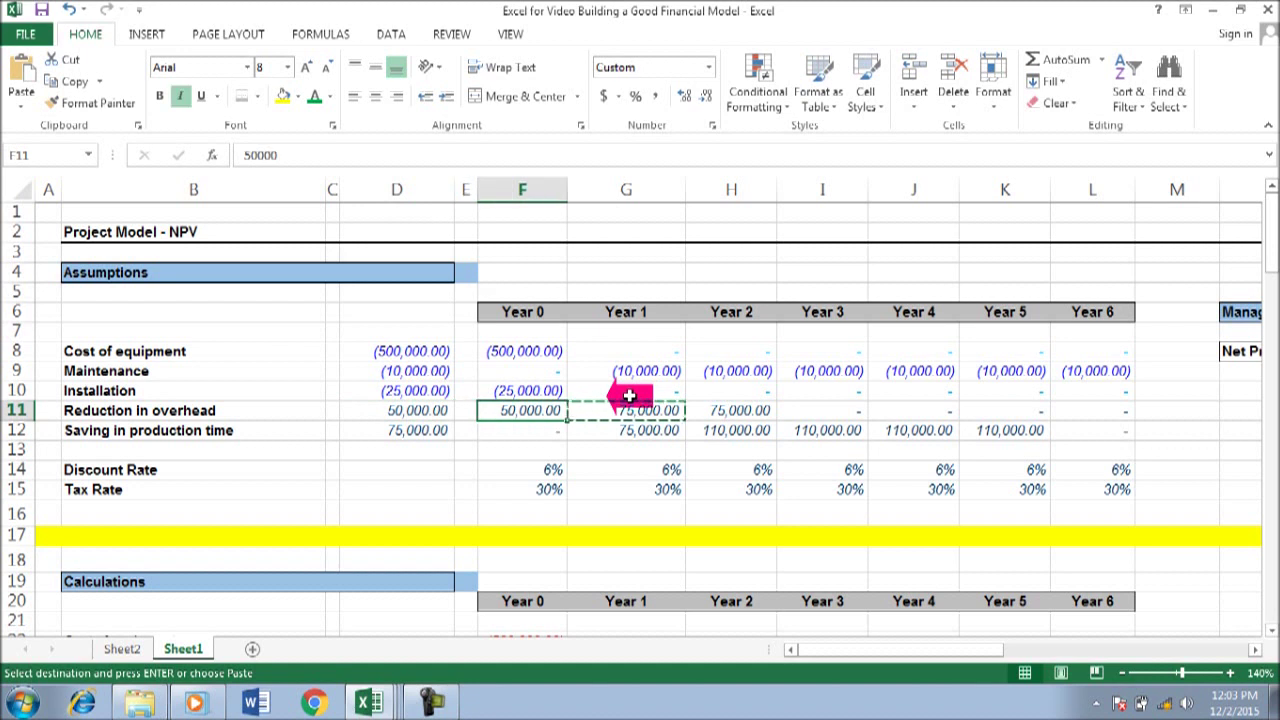
{"action": "type", "text": "="}
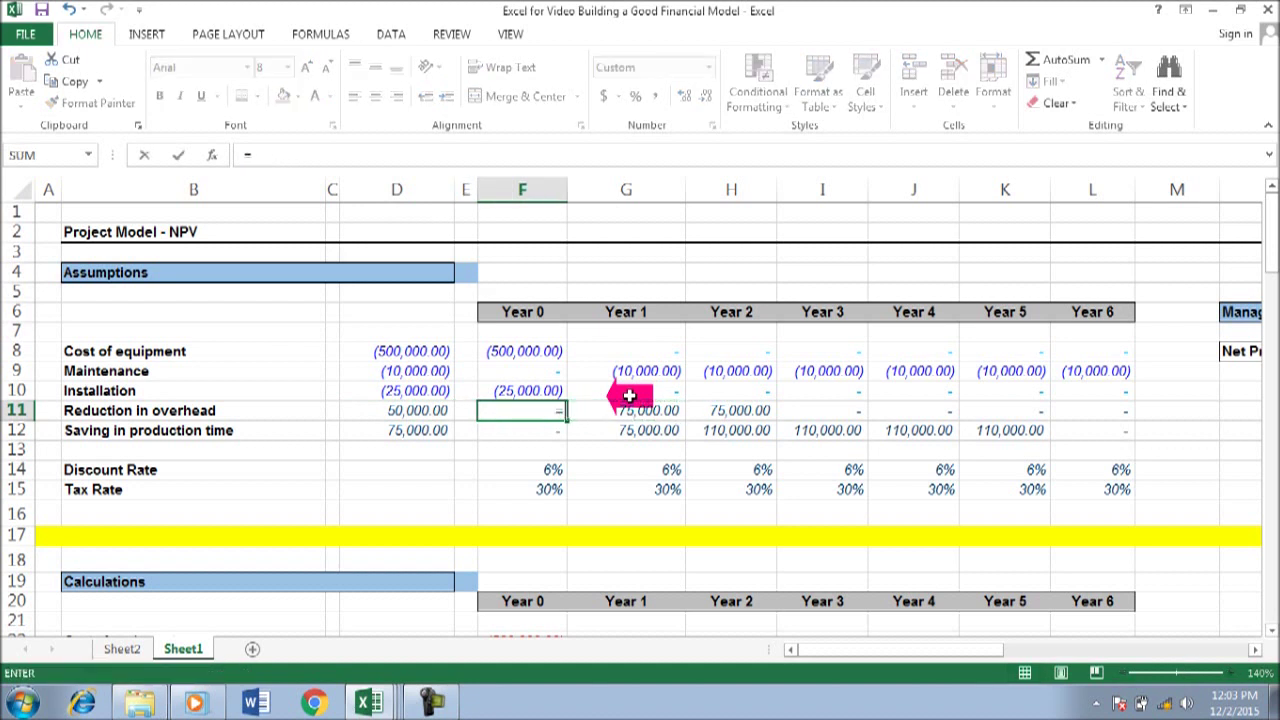
{"action": "key", "text": "Escape"}
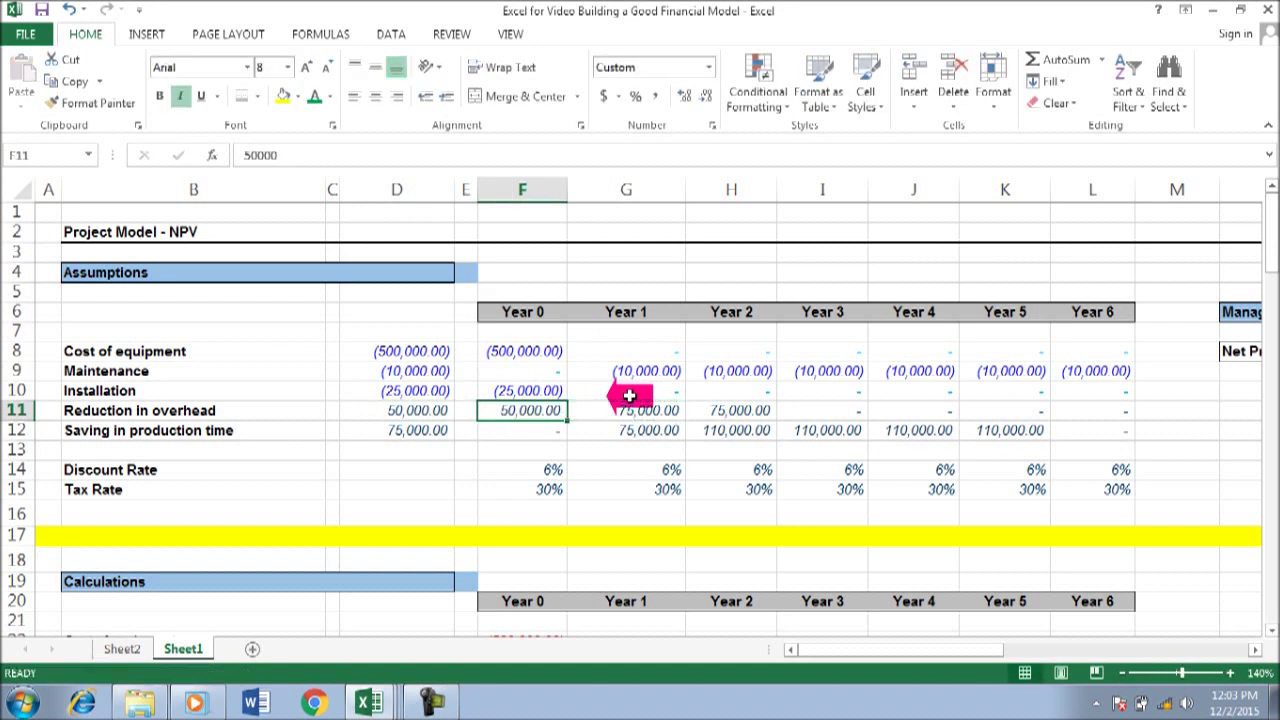
Step: Replace the Year 0 Reduction in overhead value in F11 with the absolute link =$D$11
{"action": "type", "text": "="}
{"action": "key", "text": "Left"}
{"action": "key", "text": "Left"}
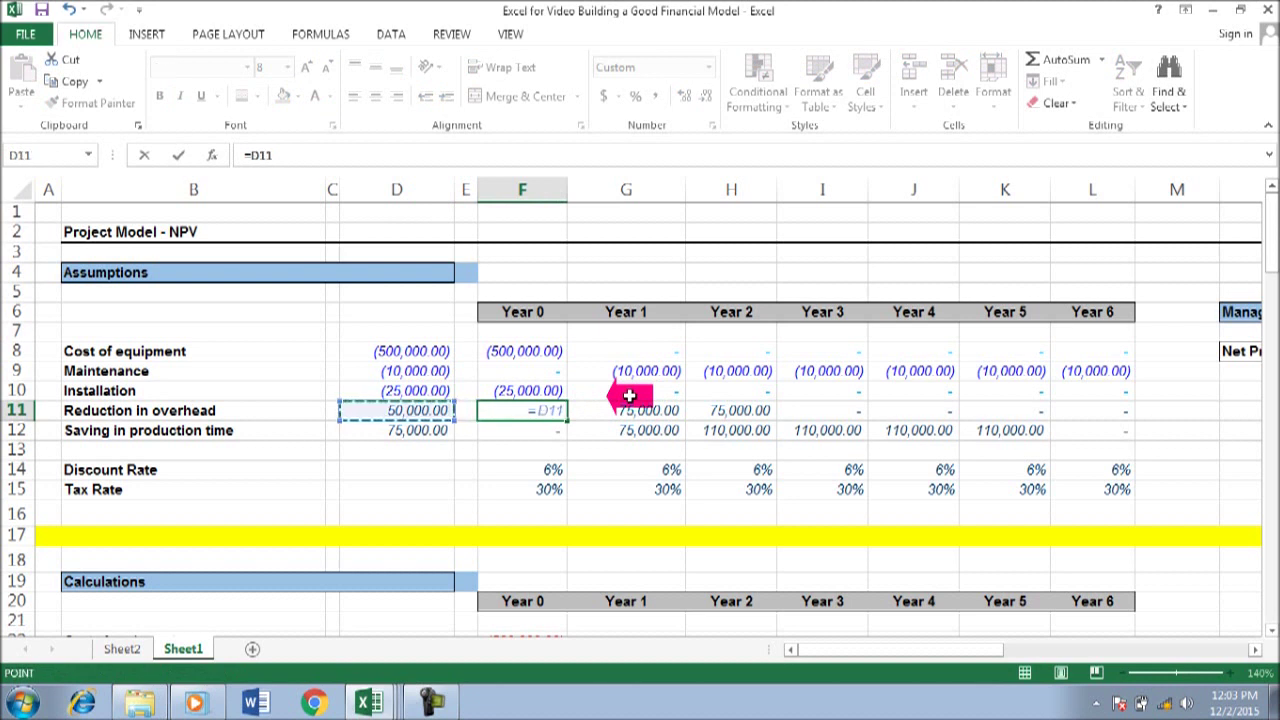
{"action": "key", "text": "F4"}
{"action": "key", "text": "Return"}
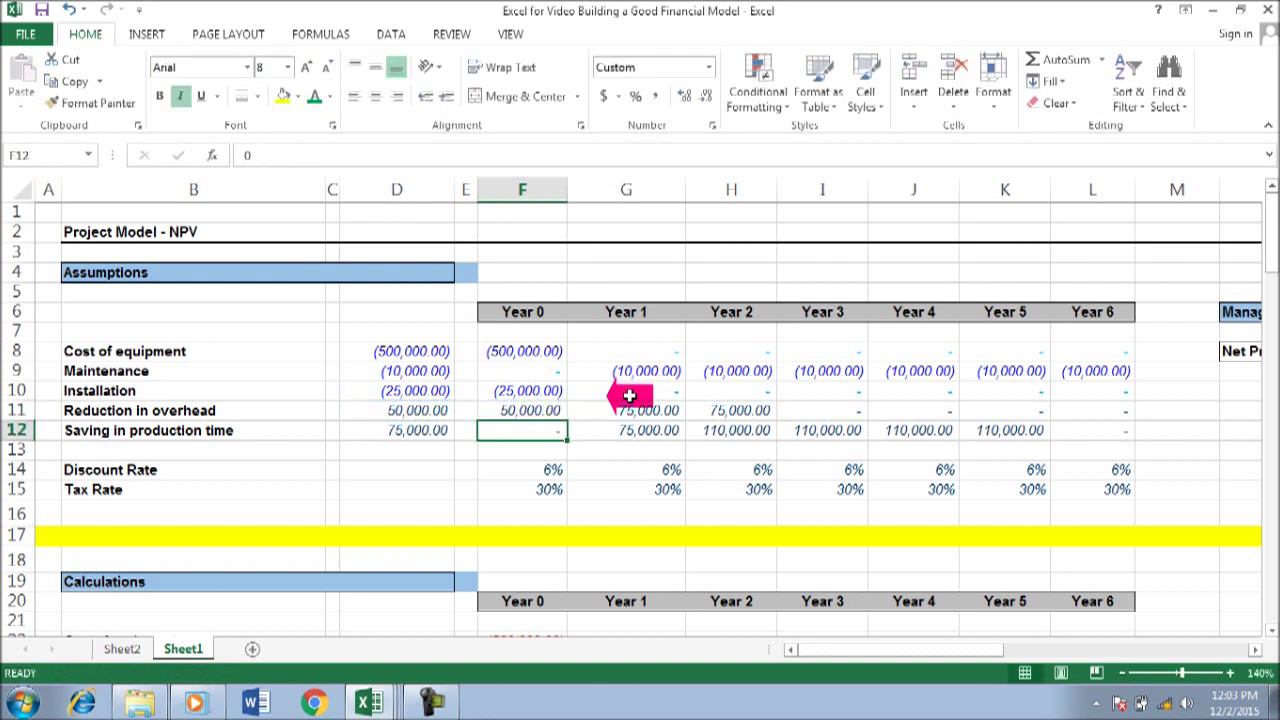
Step: Fill the Reduction in overhead link from F11 across row 11 through Year 6
{"action": "key", "text": "Up"}
{"action": "key", "text": "shift+Right"}
{"action": "key", "text": "shift+Right"}
{"action": "key", "text": "shift+Right"}
{"action": "key", "text": "shift+Right"}
{"action": "key", "text": "shift+Right"}
{"action": "key", "text": "shift+Right"}
{"action": "key", "text": "shift+Right"}
{"action": "key", "text": "shift+Left"}
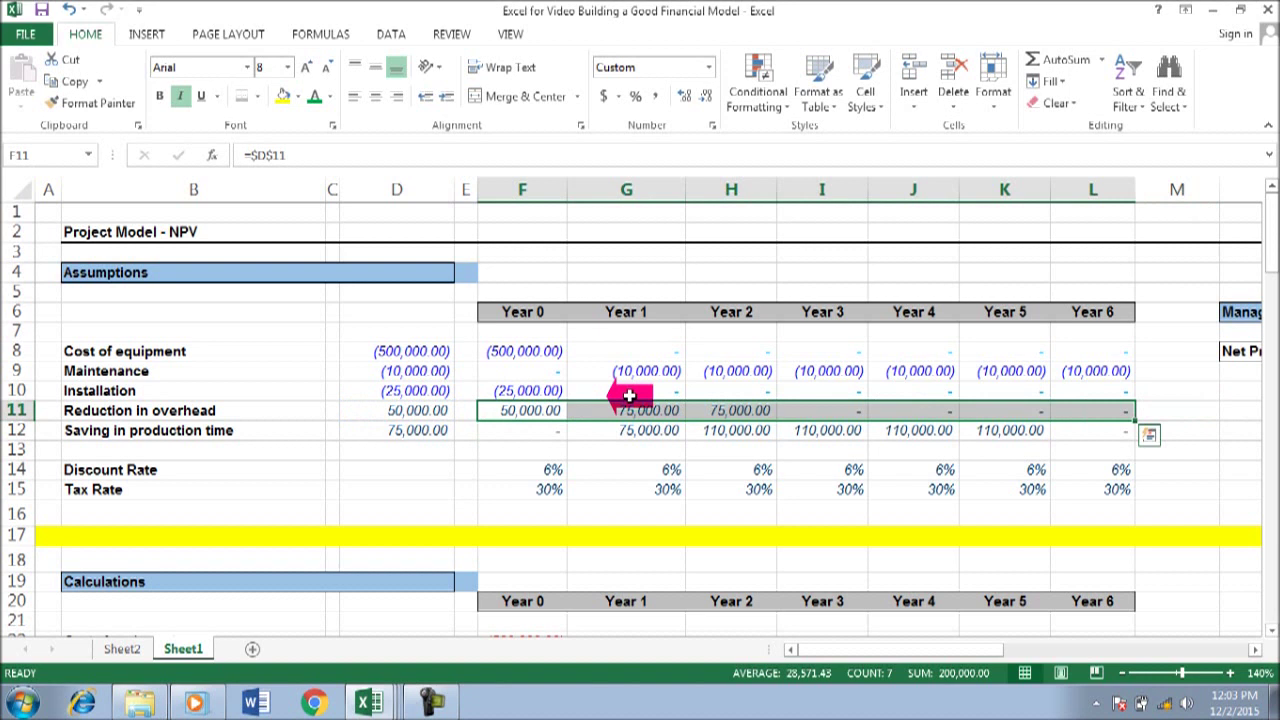
{"action": "key", "text": "ctrl+r"}
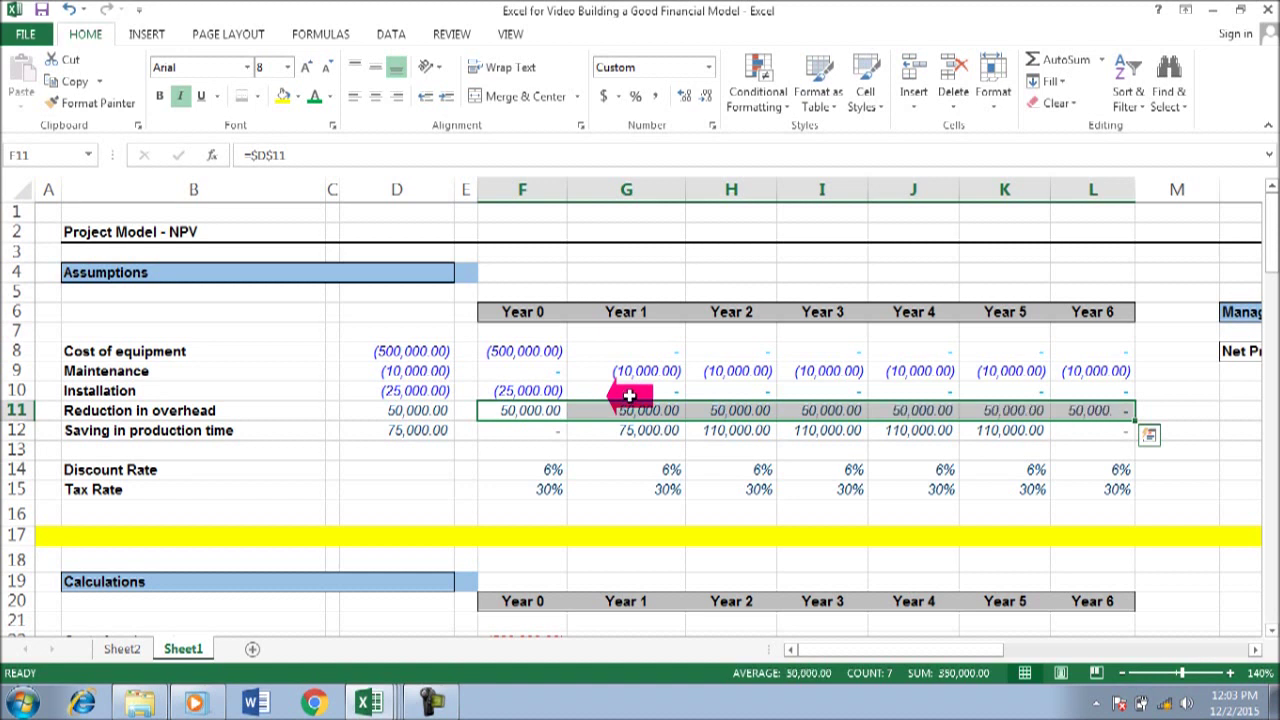
{"action": "key", "text": "Down"}
{"action": "key", "text": "Up"}
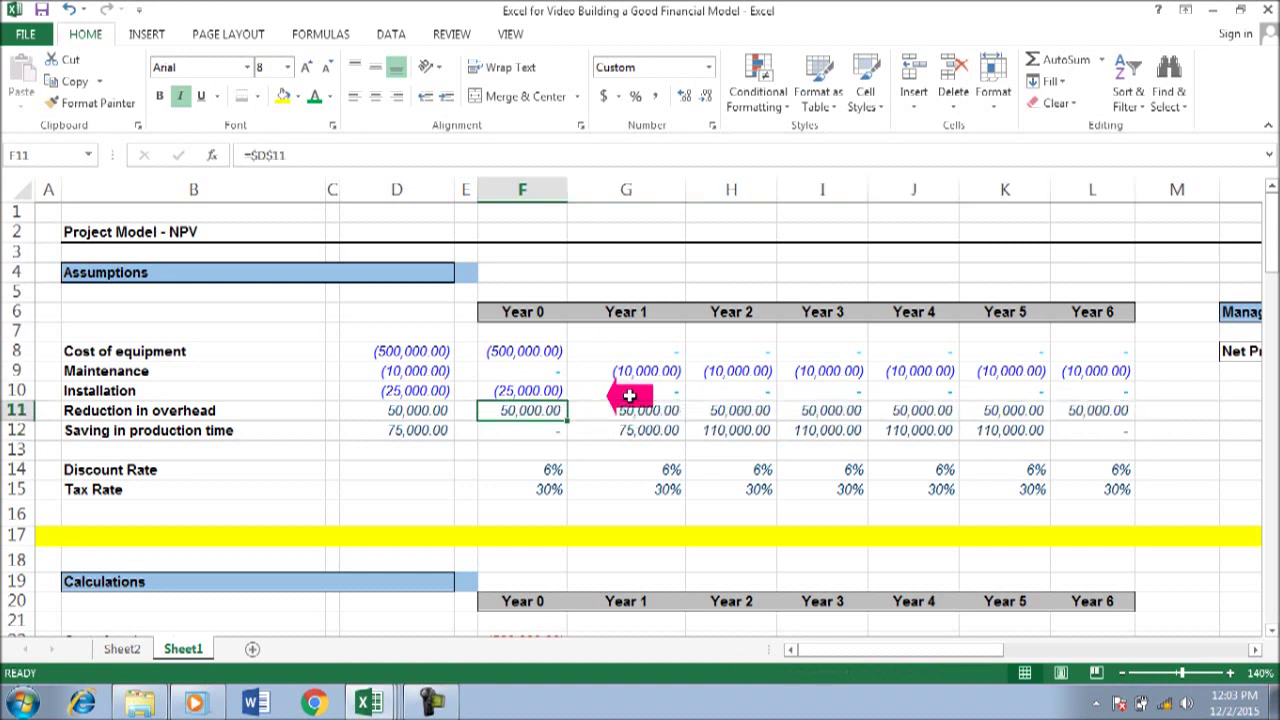
Step: Replace the Year 0 Saving in production time value in F12 with the formula =IF(F6=0,0,$D$12)
{"action": "key", "text": "Down"}
{"action": "key", "text": "Left"}
{"action": "key", "text": "Right"}
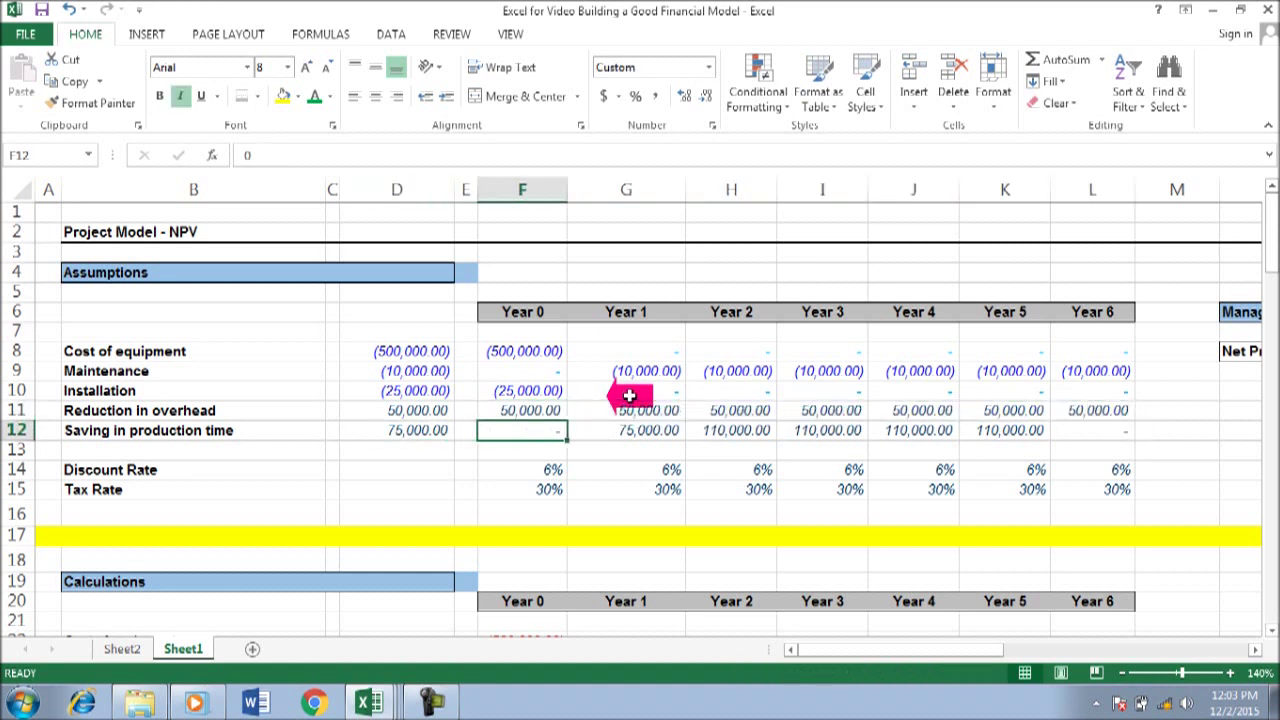
{"action": "type", "text": "=if("}
{"action": "key", "text": "Up"}
{"action": "key", "text": "Up"}
{"action": "key", "text": "Up"}
{"action": "key", "text": "Up"}
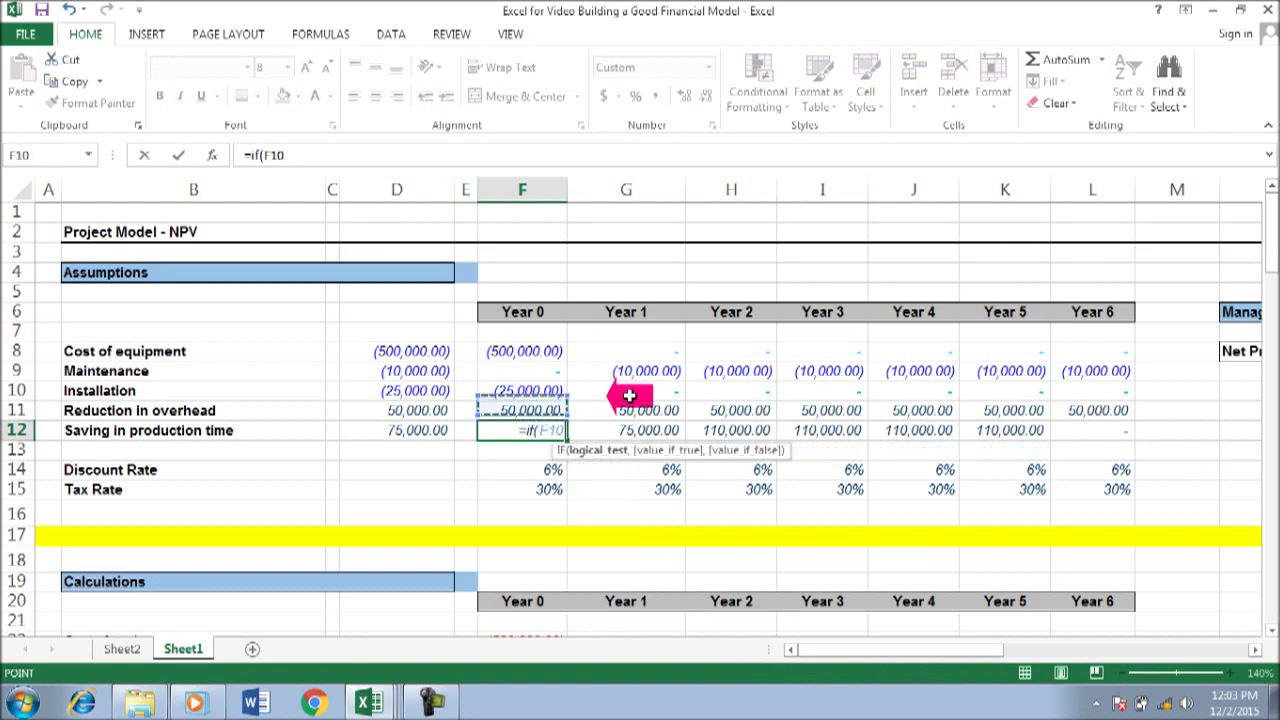
{"action": "key", "text": "Up"}
{"action": "key", "text": "Up"}
{"action": "type", "text": "=0,"}
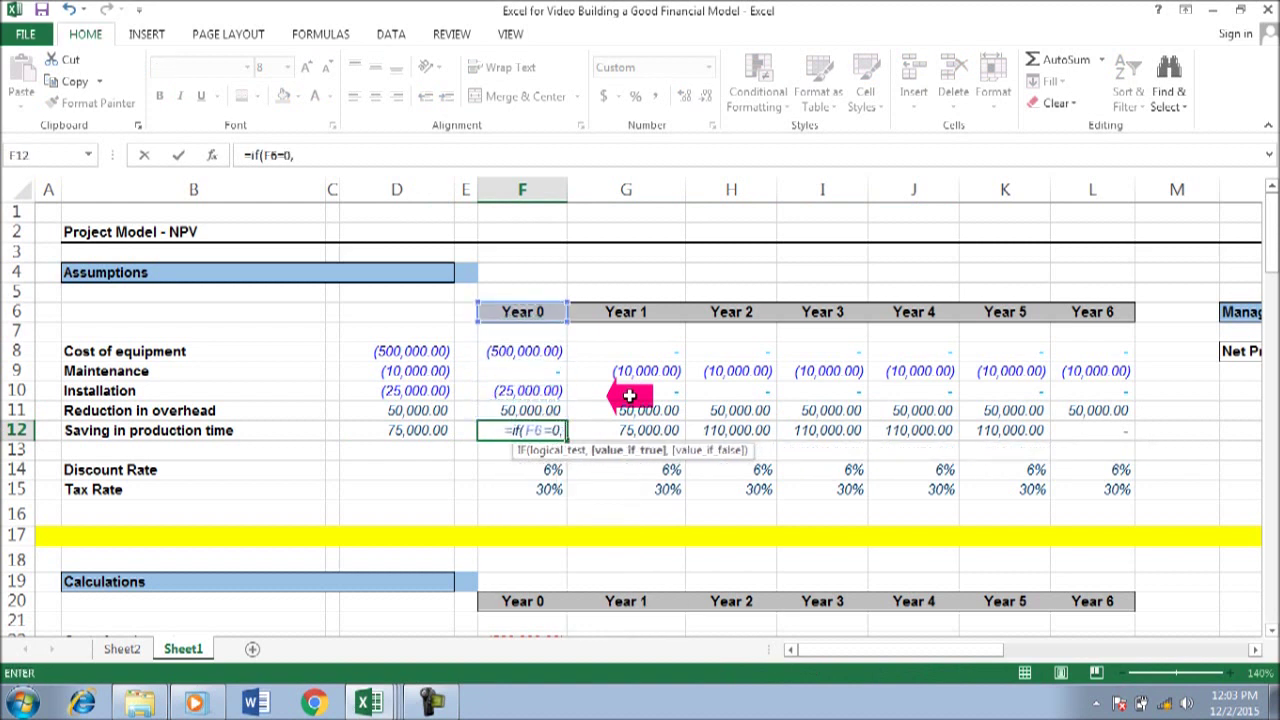
{"action": "type", "text": "0,"}
{"action": "left_click", "coordinate": [410, 432]}
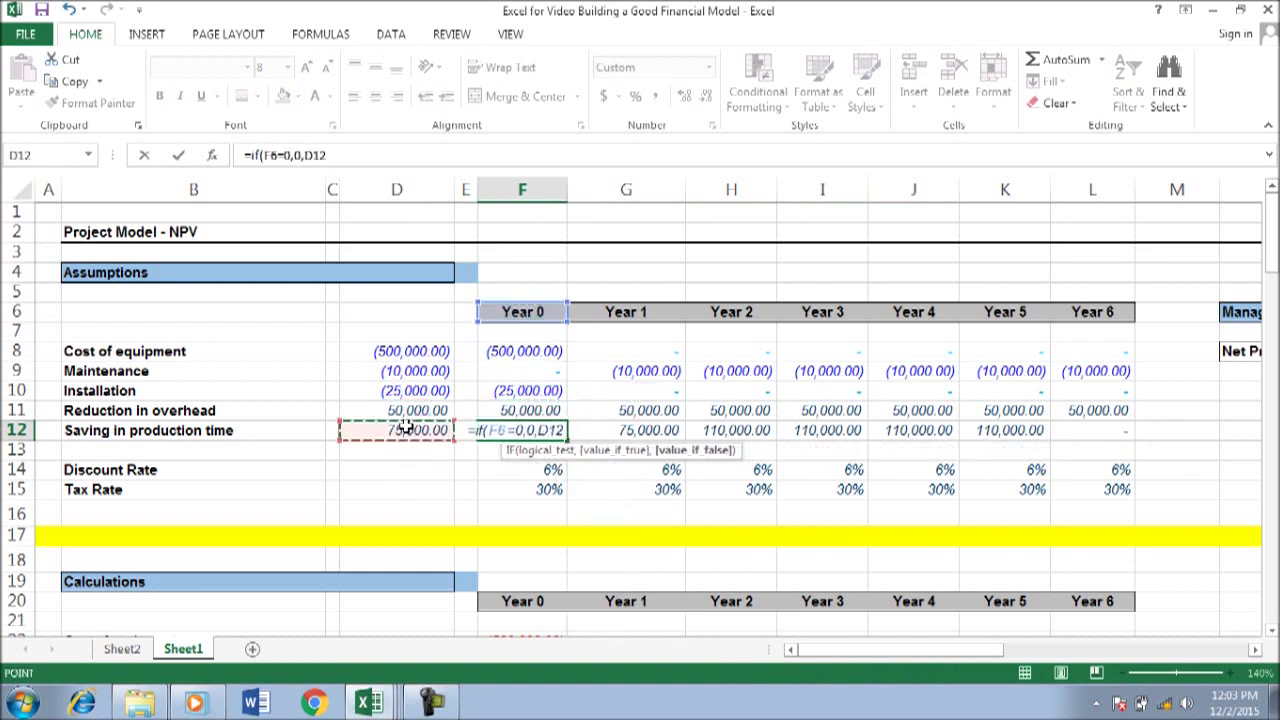
{"action": "key", "text": "F4"}
{"action": "key", "text": "Return"}
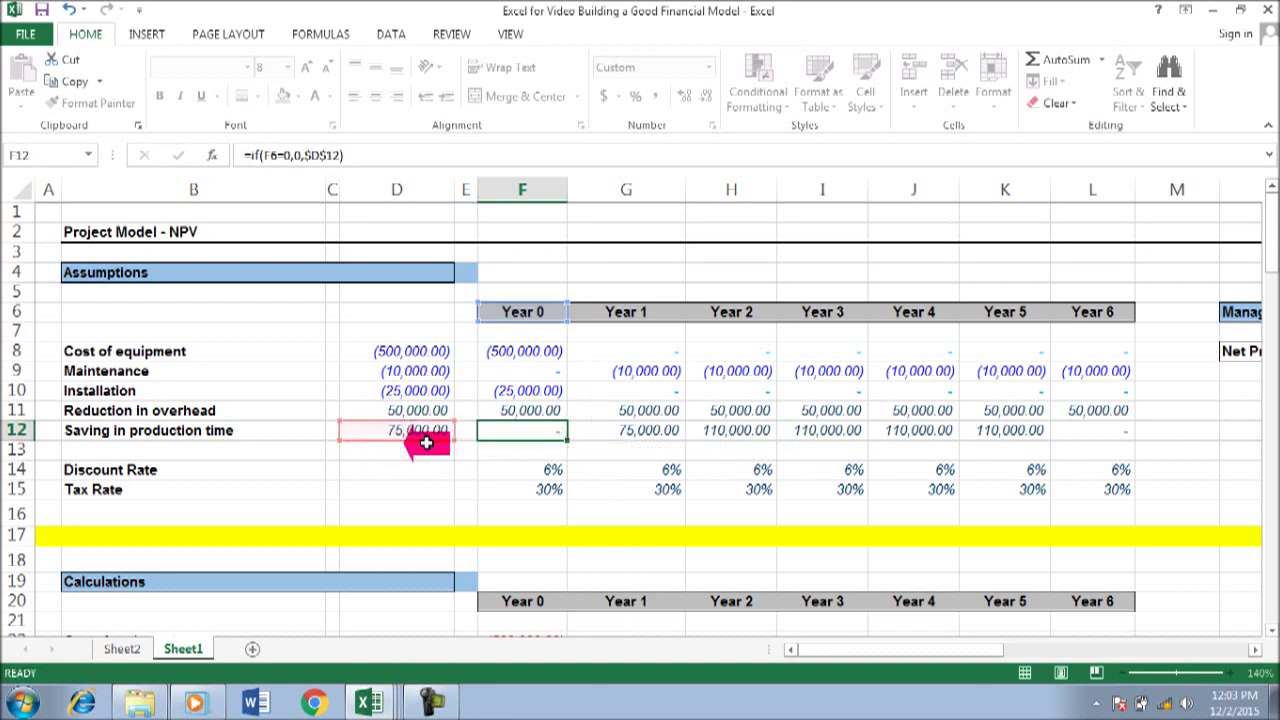
Step: Fill the Saving in production time formula from F12 across row 12 through Year 6
{"action": "key", "text": "Up"}
{"action": "key", "text": "shift+Right"}
{"action": "key", "text": "shift+Right"}
{"action": "key", "text": "shift+Right"}
{"action": "key", "text": "shift+Right"}
{"action": "key", "text": "shift+Right"}
{"action": "key", "text": "shift+Right"}
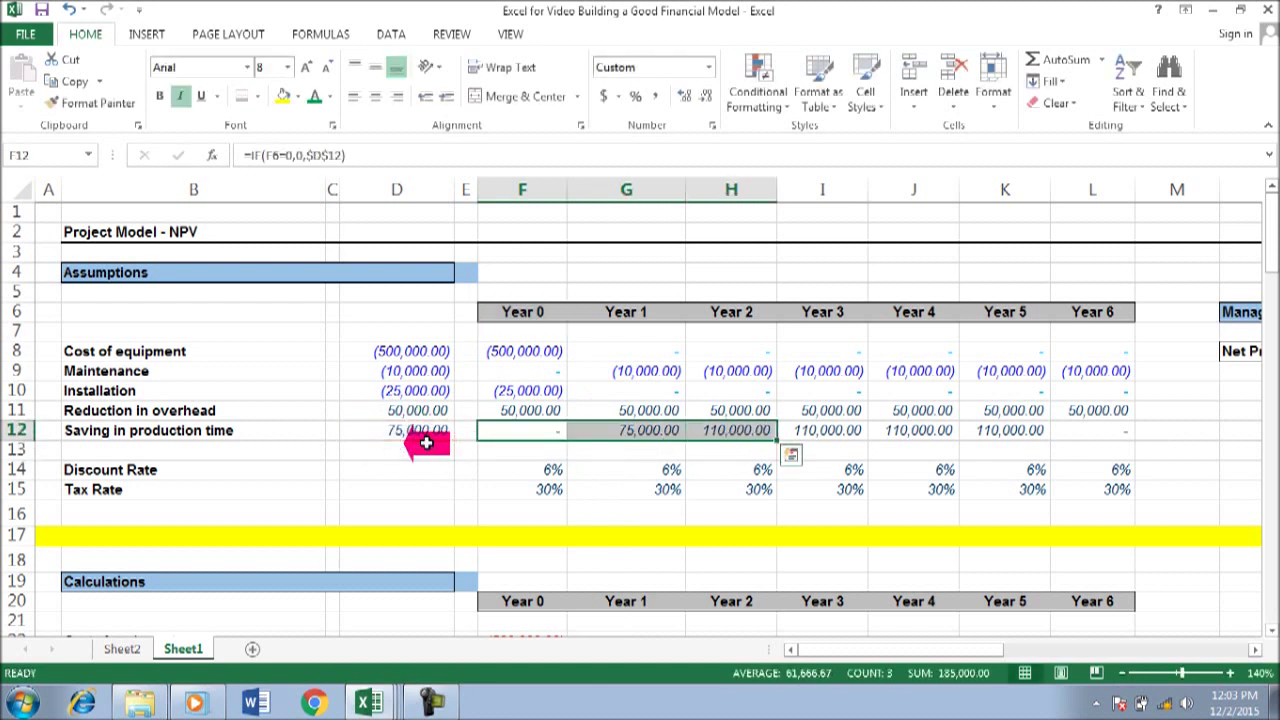
{"action": "key", "text": "ctrl+r"}
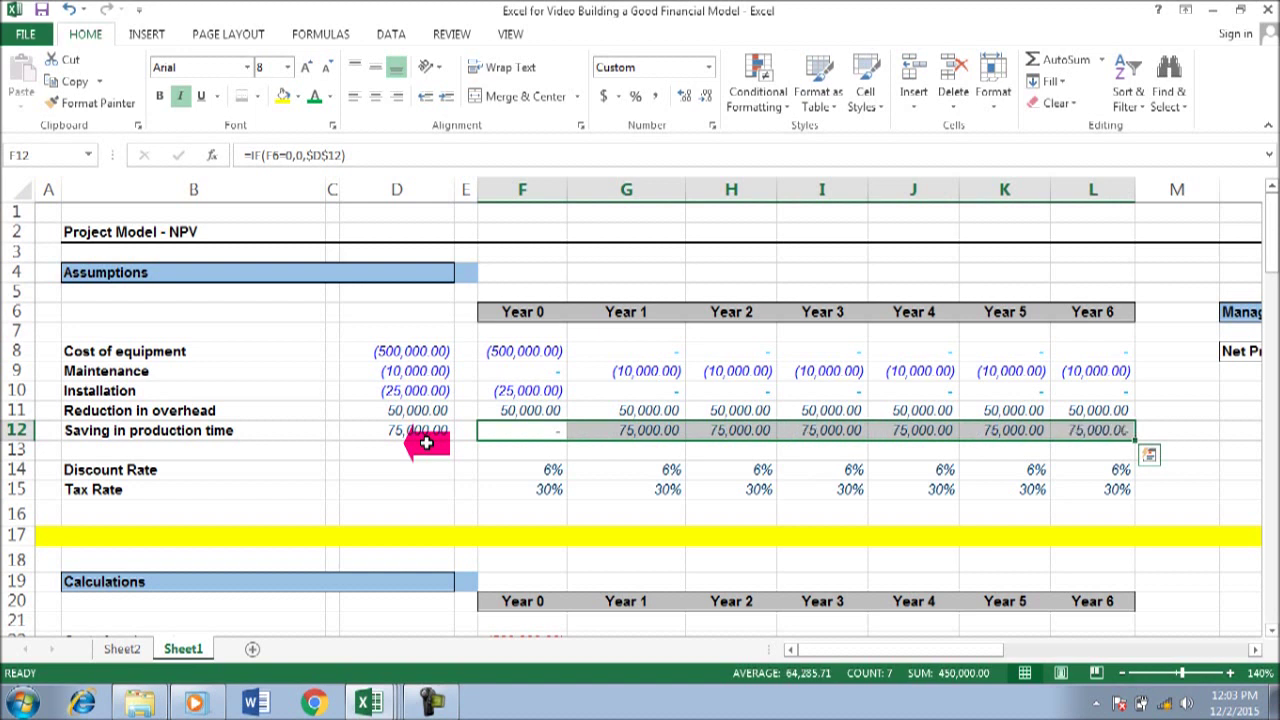
Step: Copy the Year 0 Discount Rate from F14 into the input cell D14
{"action": "left_click", "coordinate": [403, 350]}
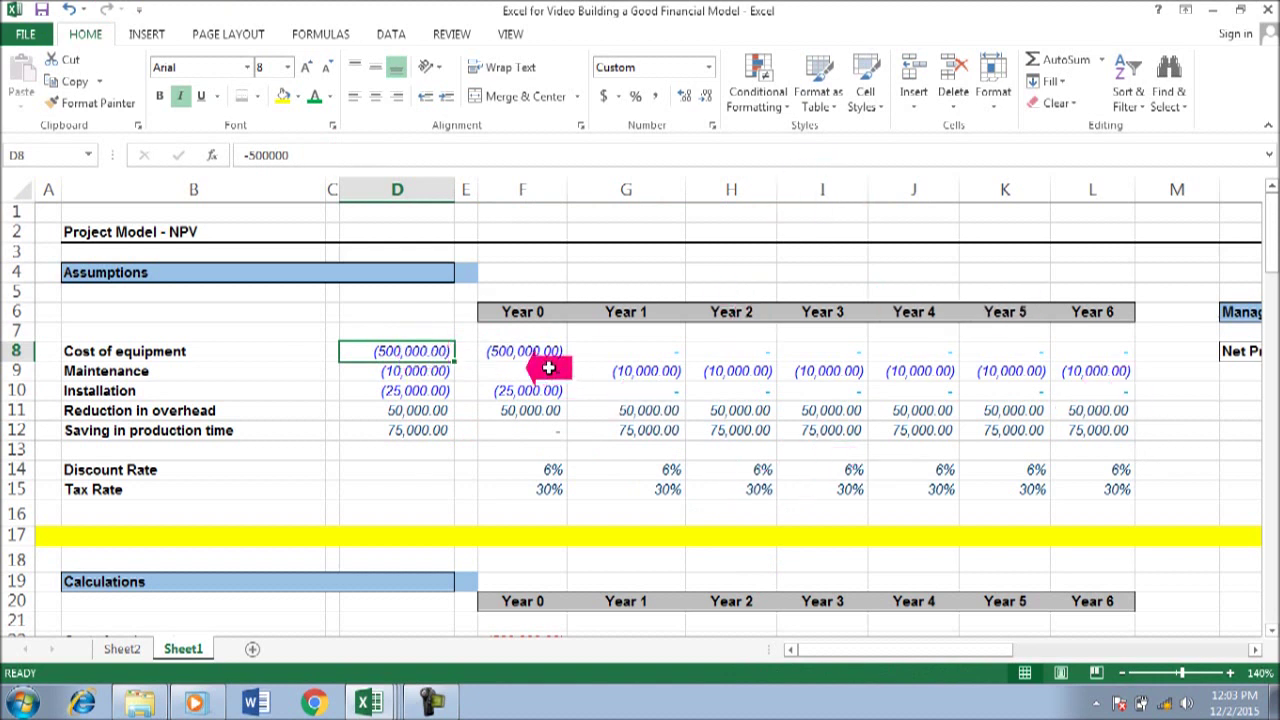
{"action": "left_click", "coordinate": [530, 470]}
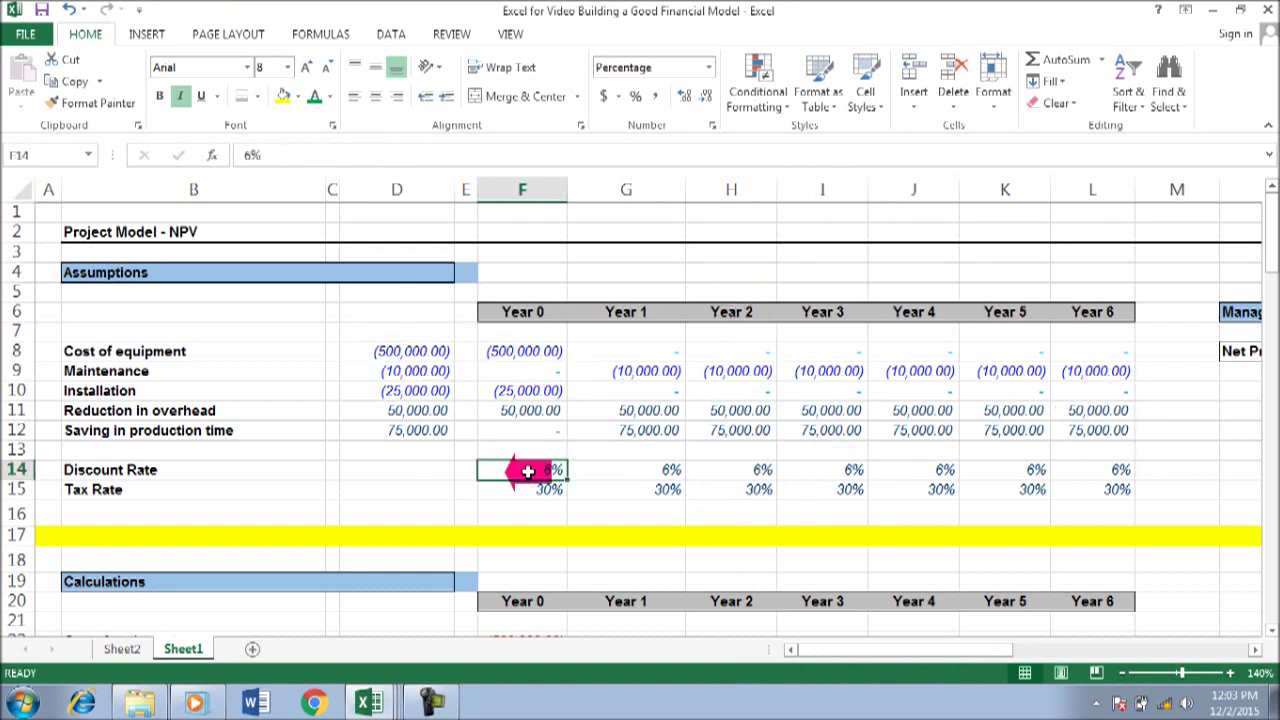
{"action": "key", "text": "ctrl+c"}
{"action": "key", "text": "Left"}
{"action": "key", "text": "Left"}
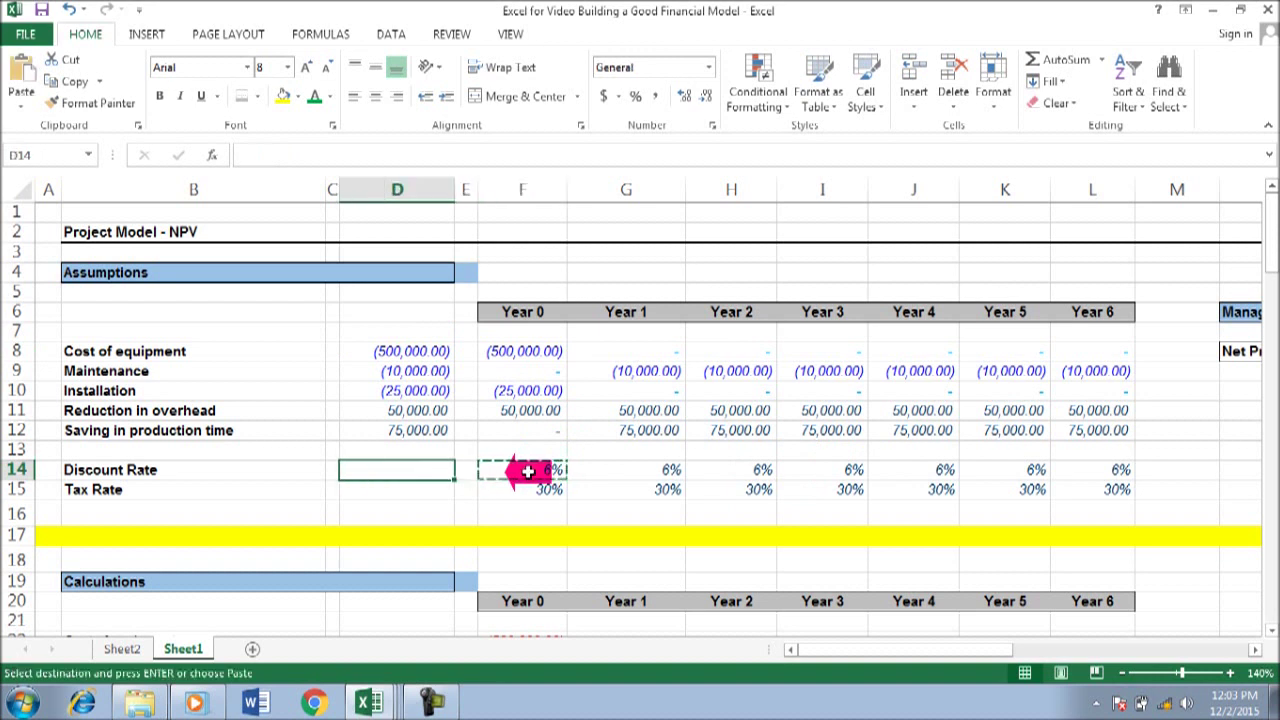
{"action": "key", "text": "ctrl+v"}
Step: Copy the Year 0 Tax Rate from F15 into the input cell D15
{"action": "key", "text": "Down"}
{"action": "key", "text": "Right"}
{"action": "key", "text": "Right"}
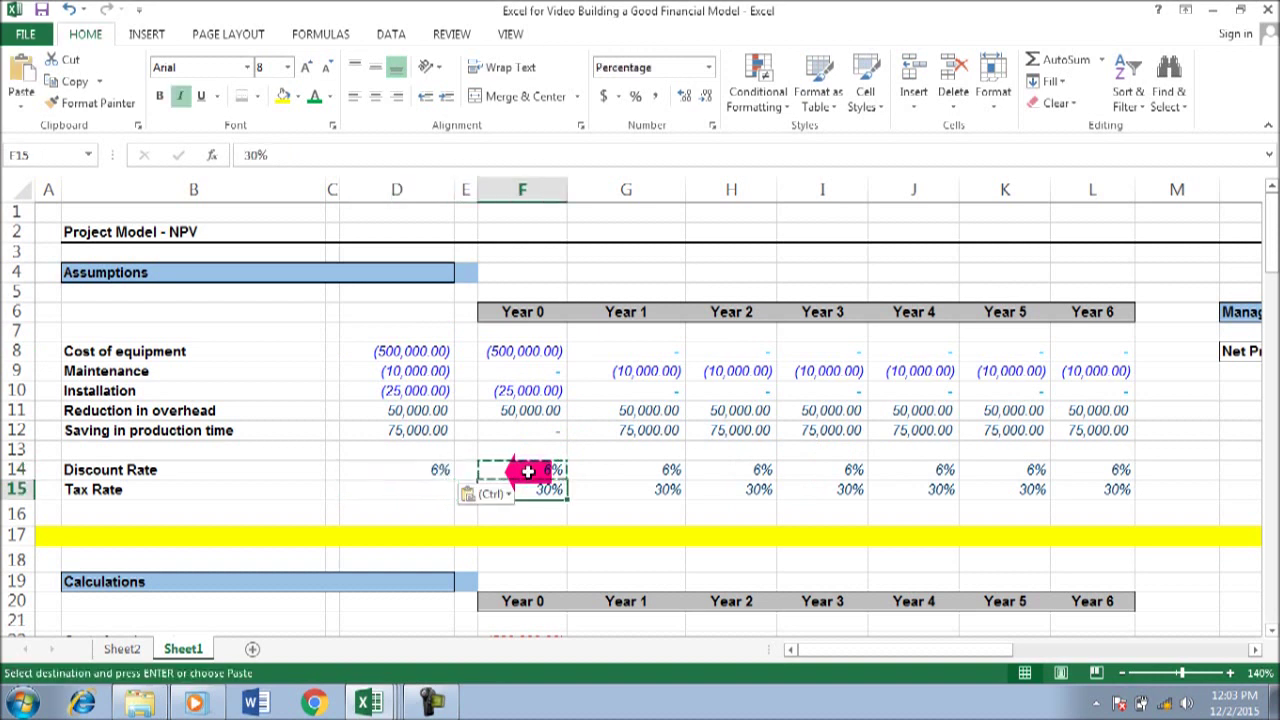
{"action": "key", "text": "ctrl+c"}
{"action": "key", "text": "Left"}
{"action": "key", "text": "Left"}
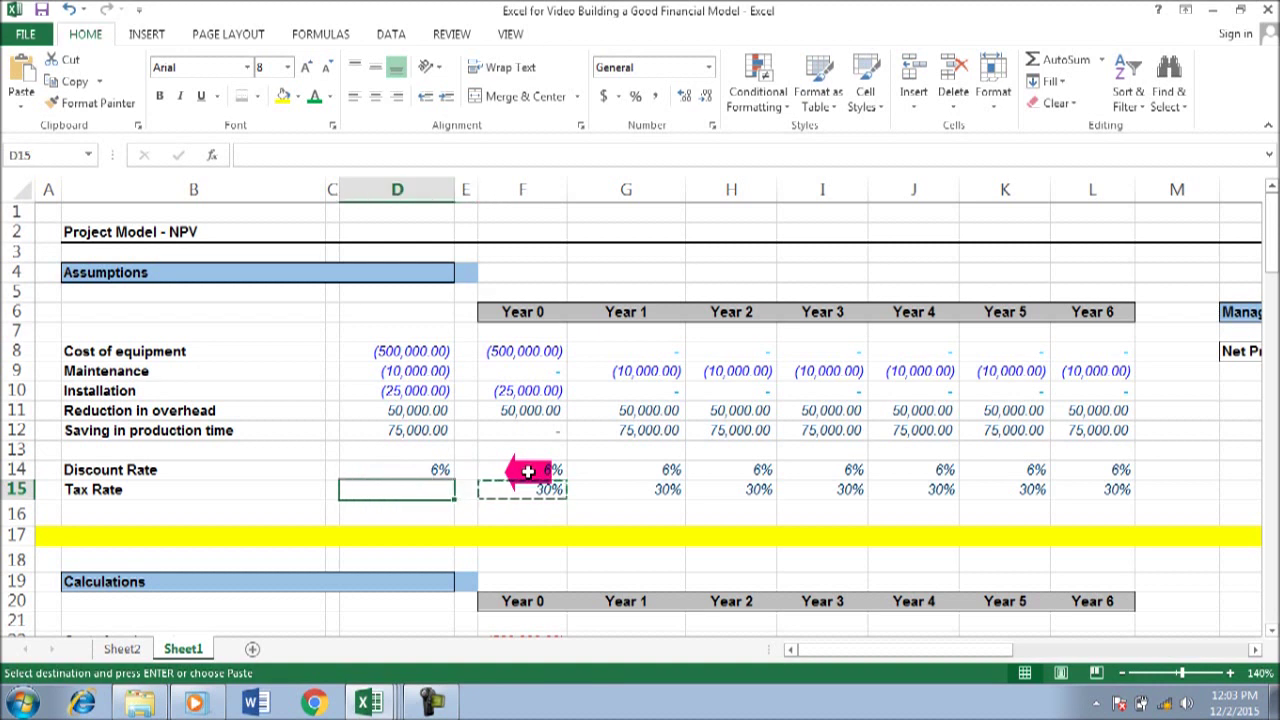
{"action": "key", "text": "ctrl+v"}
Step: Replace the Year 0 Discount Rate in F14 with the formula =D14
{"action": "key", "text": "Right"}
{"action": "key", "text": "Up"}
{"action": "key", "text": "Right"}
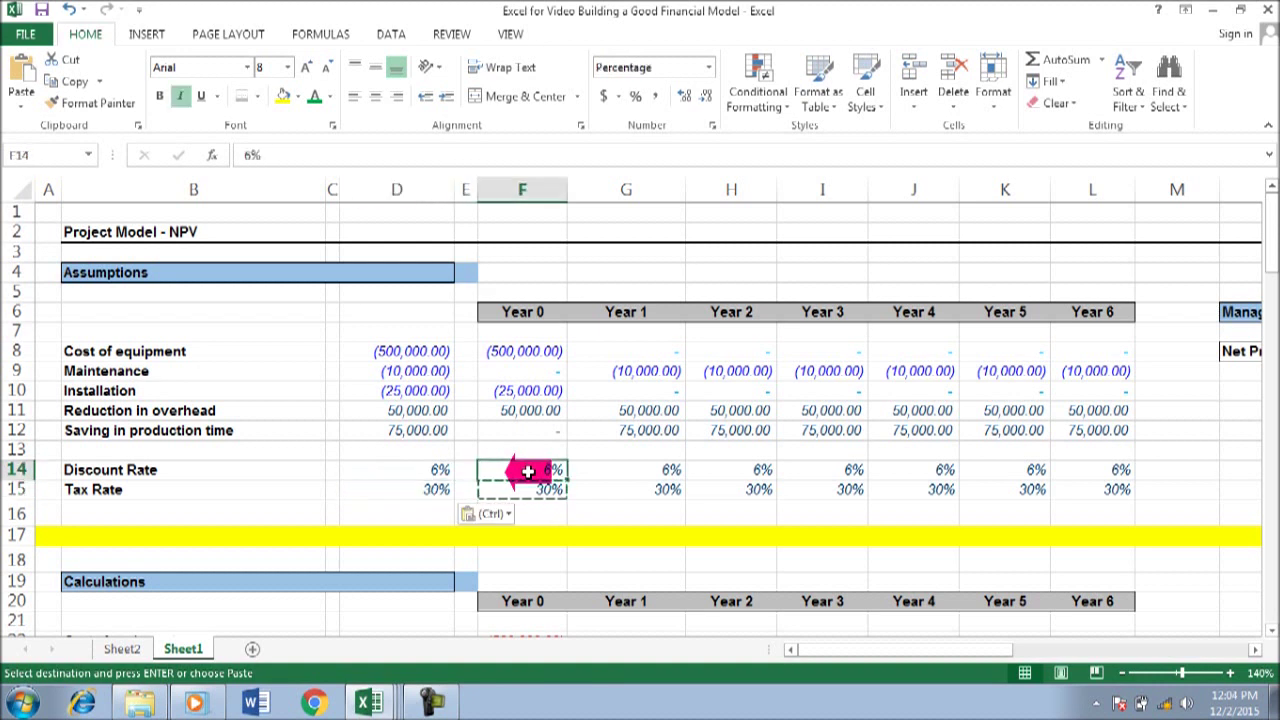
{"action": "type", "text": "="}
{"action": "key", "text": "Left"}
{"action": "key", "text": "Left"}
{"action": "key", "text": "ctrl+Return"}
{"action": "key", "text": "shift+Right"}
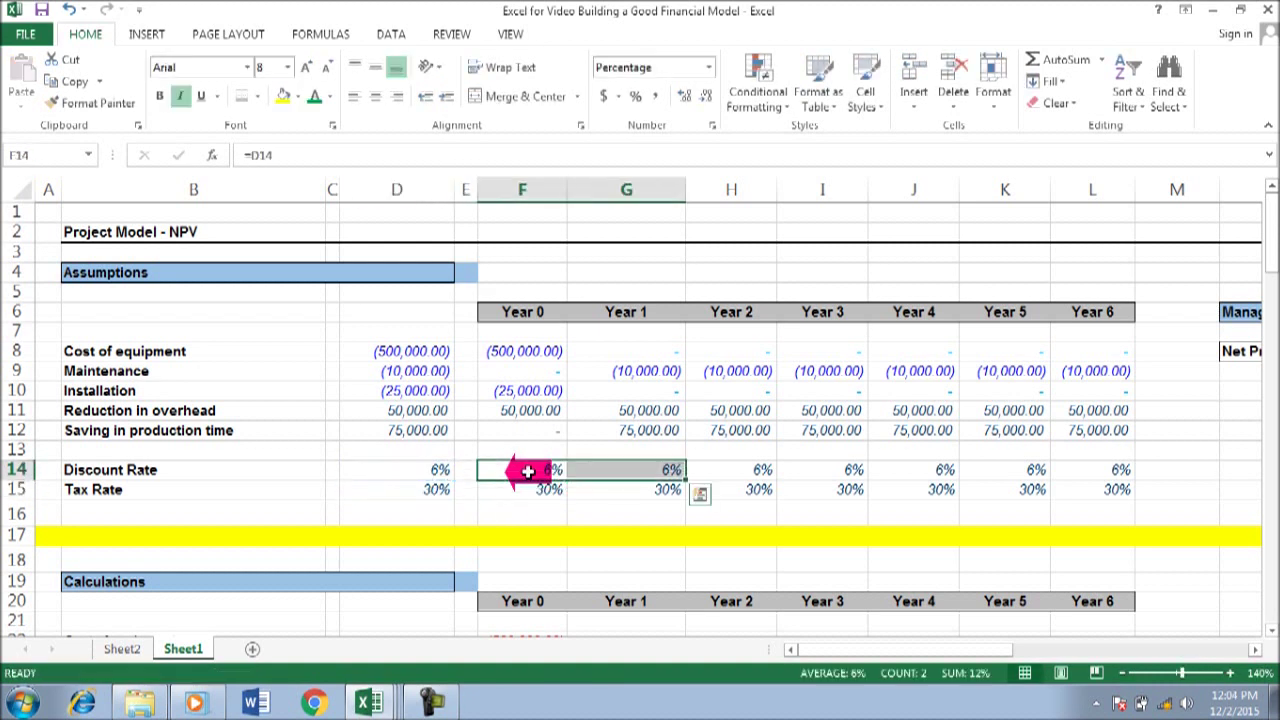
{"action": "key", "text": "shift+Right"}
{"action": "key", "text": "shift+Right"}
{"action": "key", "text": "shift+Right"}
{"action": "key", "text": "shift+Right"}
{"action": "key", "text": "shift+Right"}
{"action": "key", "text": "shift+Right"}
{"action": "key", "text": "shift+Left"}
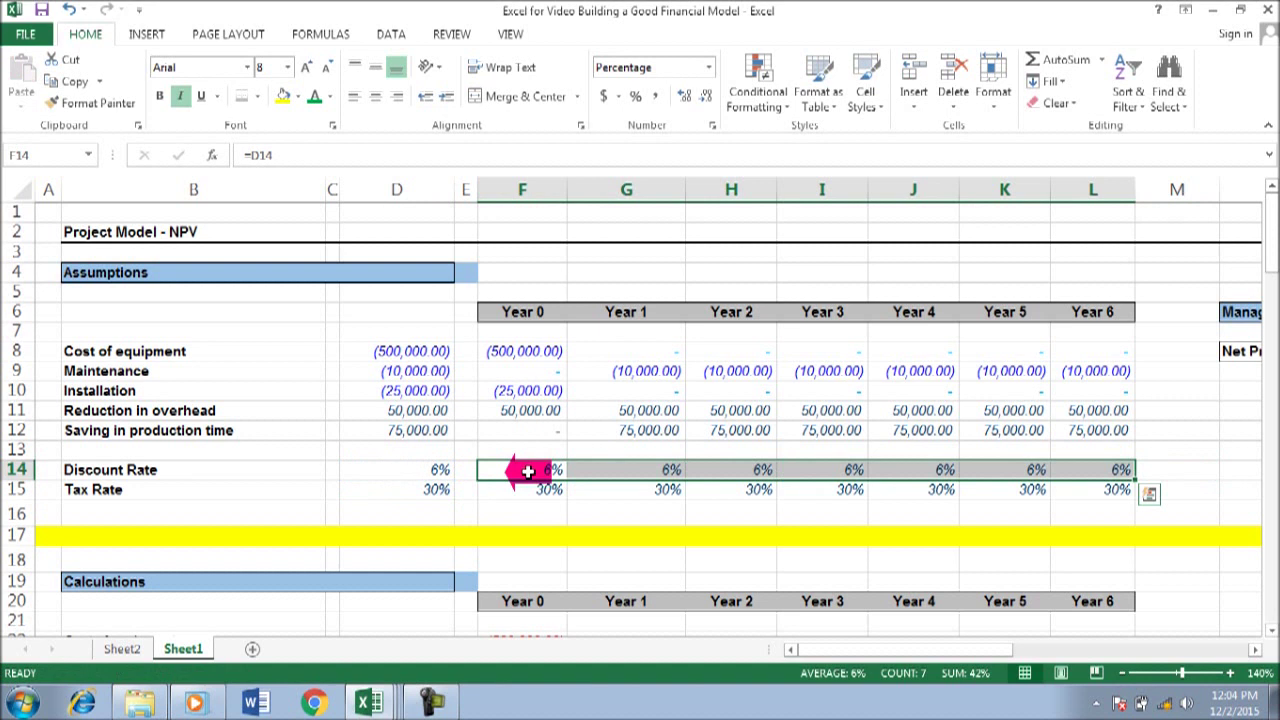
{"action": "key", "text": "shift+Left"}
{"action": "key", "text": "shift+Left"}
{"action": "key", "text": "shift+Left"}
{"action": "key", "text": "shift+Left"}
{"action": "key", "text": "shift+Left"}
{"action": "key", "text": "shift+Left"}
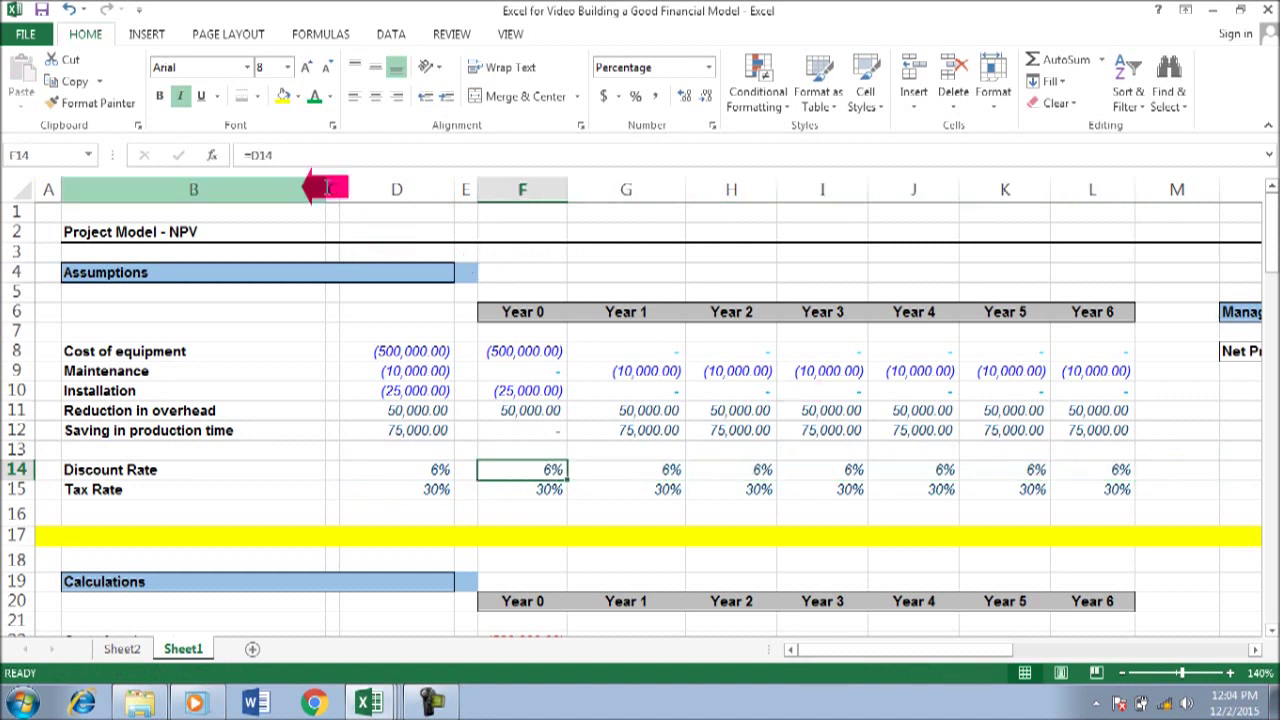
Step: Make the reference in the Year 0 Discount Rate formula in F14 absolute, as =$D$14
{"action": "left_click_drag", "start_coordinate": [252, 155], "coordinate": [293, 155]}
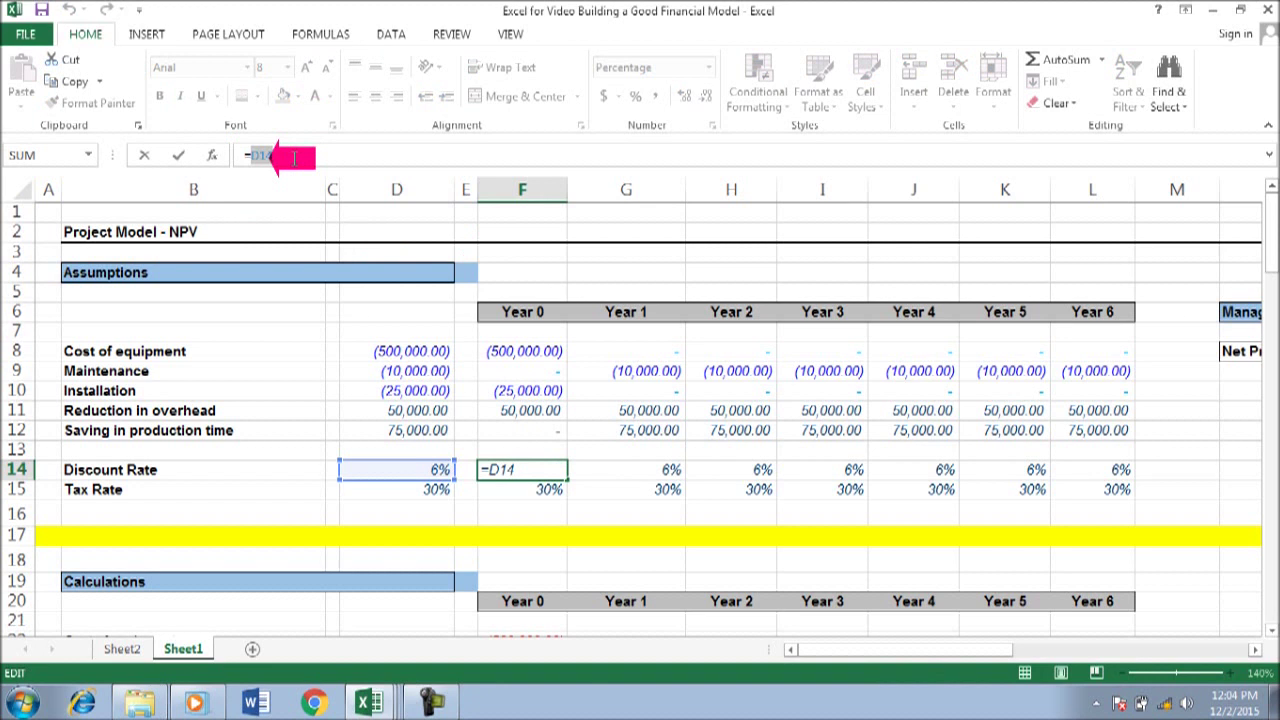
{"action": "key", "text": "F4"}
{"action": "key", "text": "ctrl+Return"}
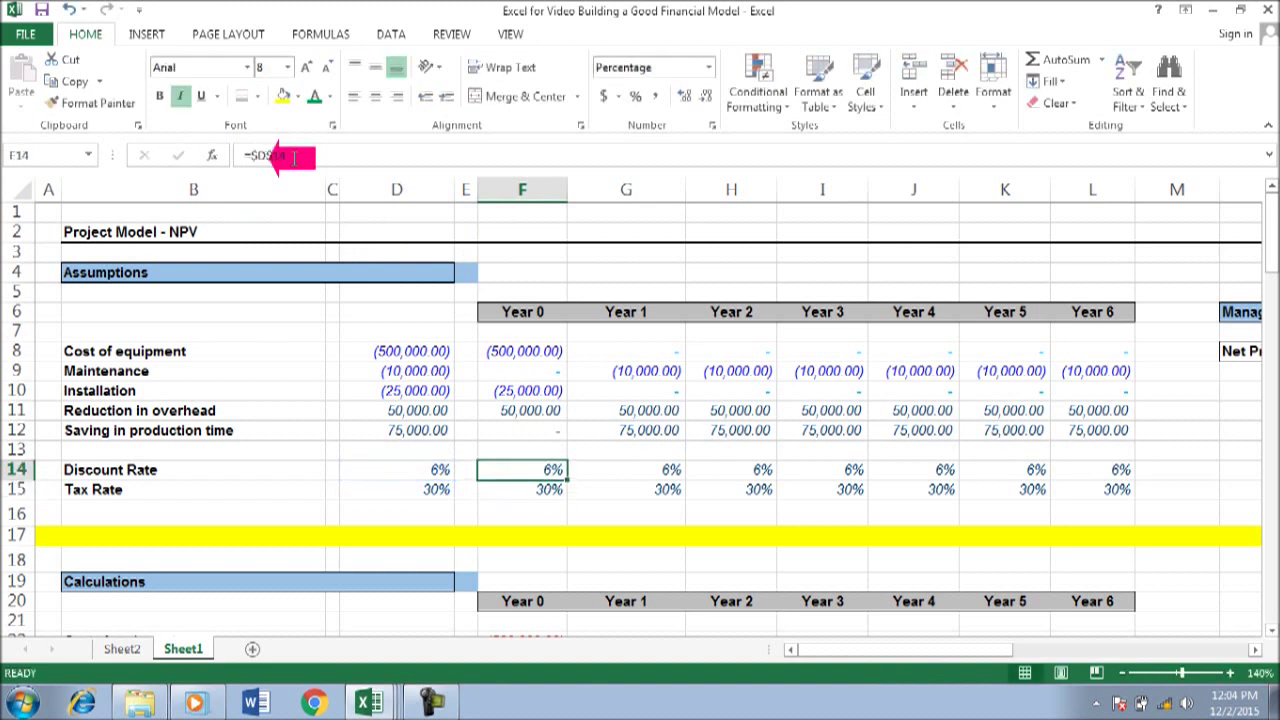
{"action": "key", "text": "shift+Right"}
{"action": "key", "text": "shift+Right"}
{"action": "key", "text": "shift+Right"}
{"action": "key", "text": "shift+Right"}
{"action": "key", "text": "shift+Right"}
{"action": "key", "text": "shift+Right"}
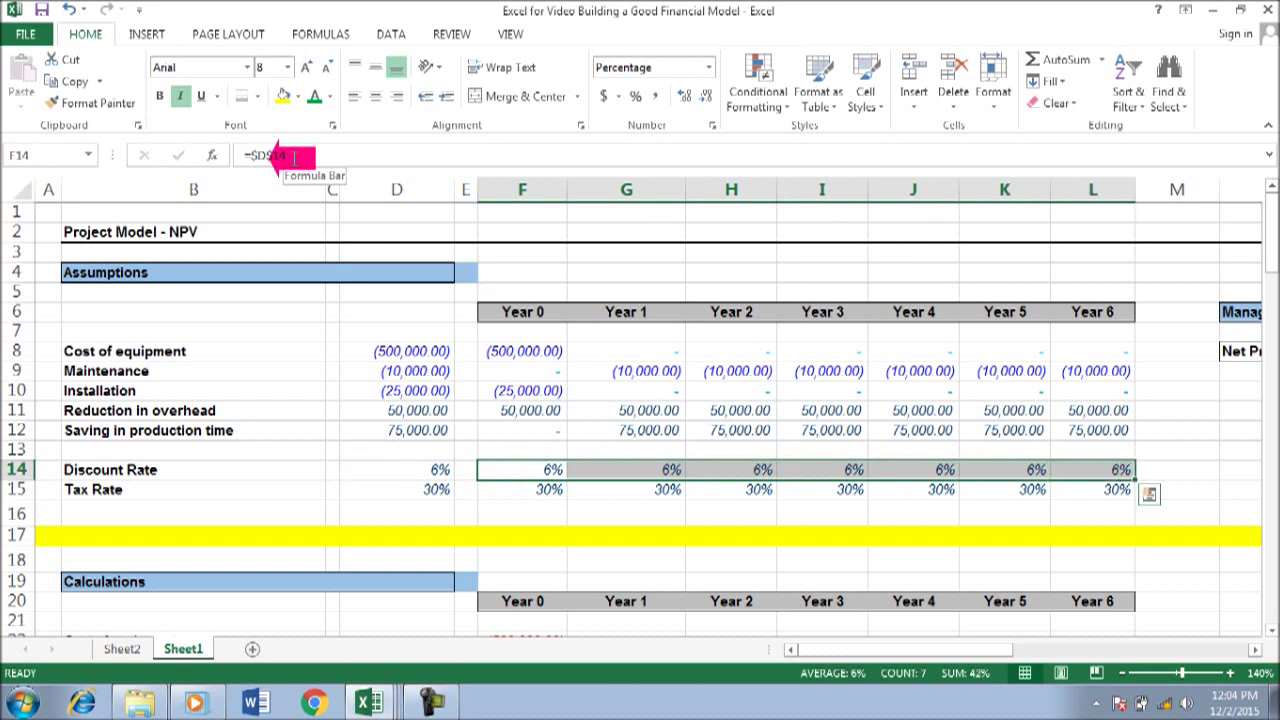
{"action": "key", "text": "Left"}
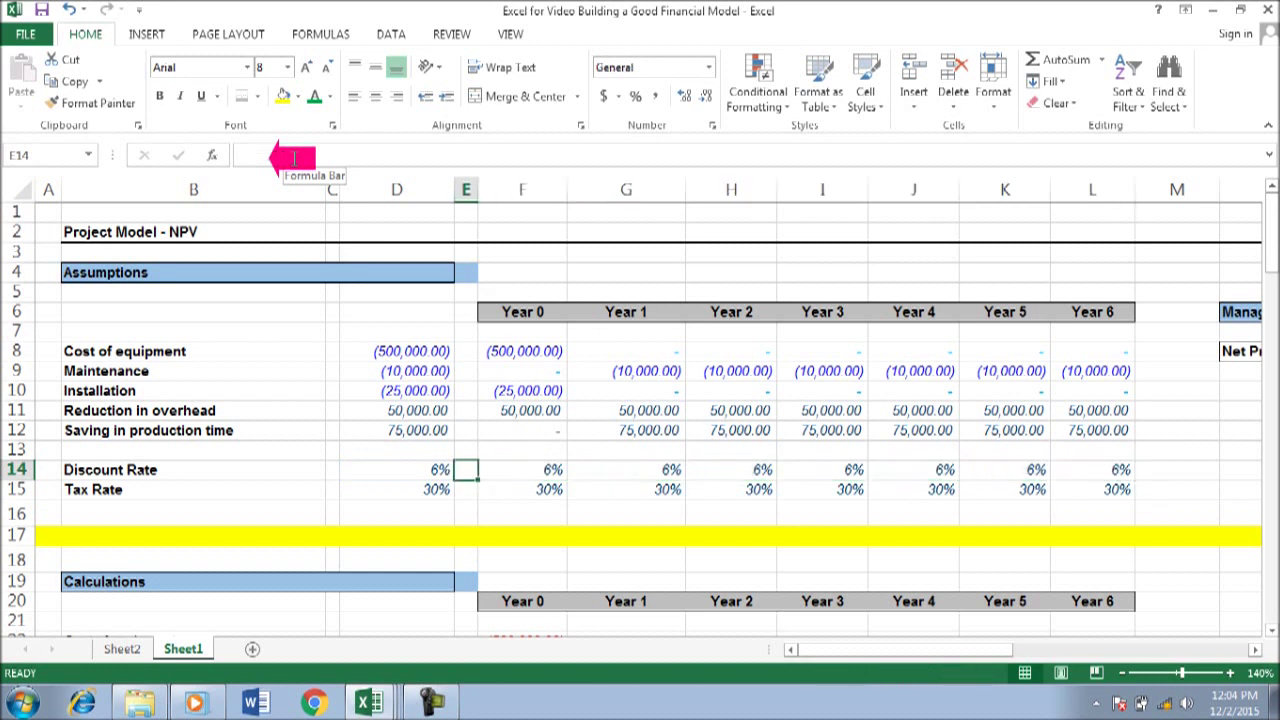
{"action": "type", "text": "0"}
{"action": "key", "text": "Right"}
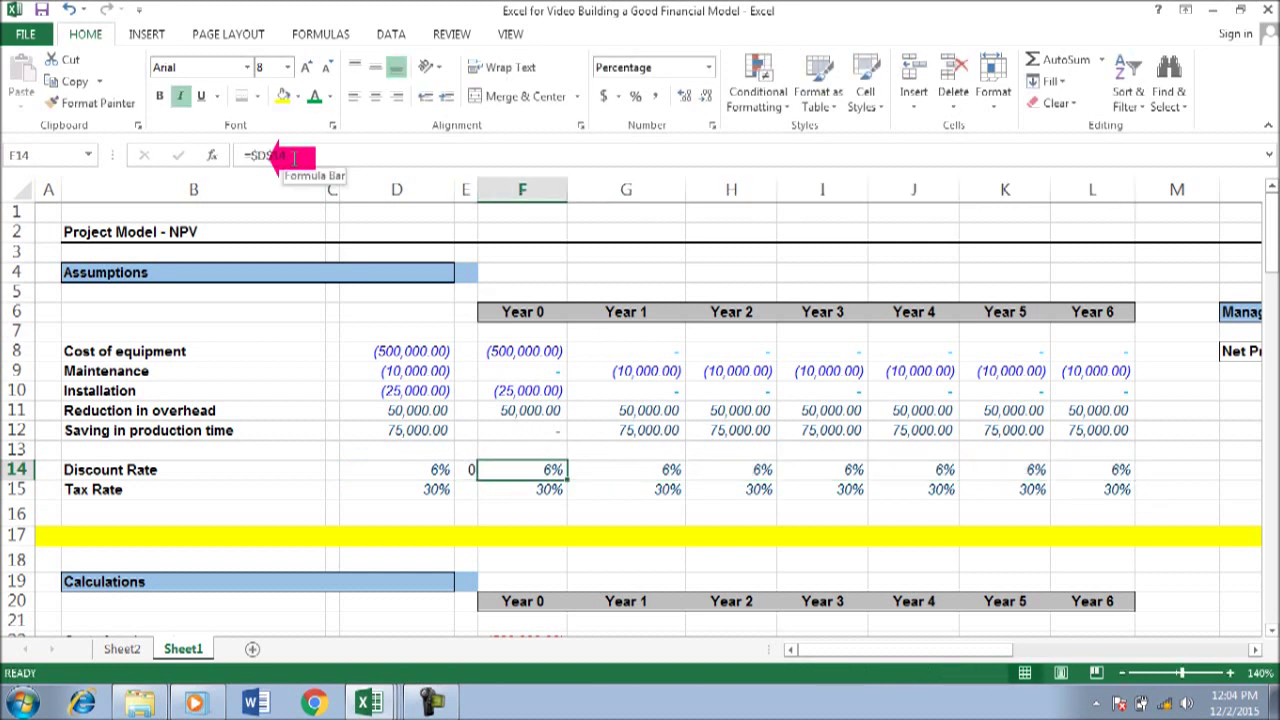
{"action": "key", "text": "Left"}
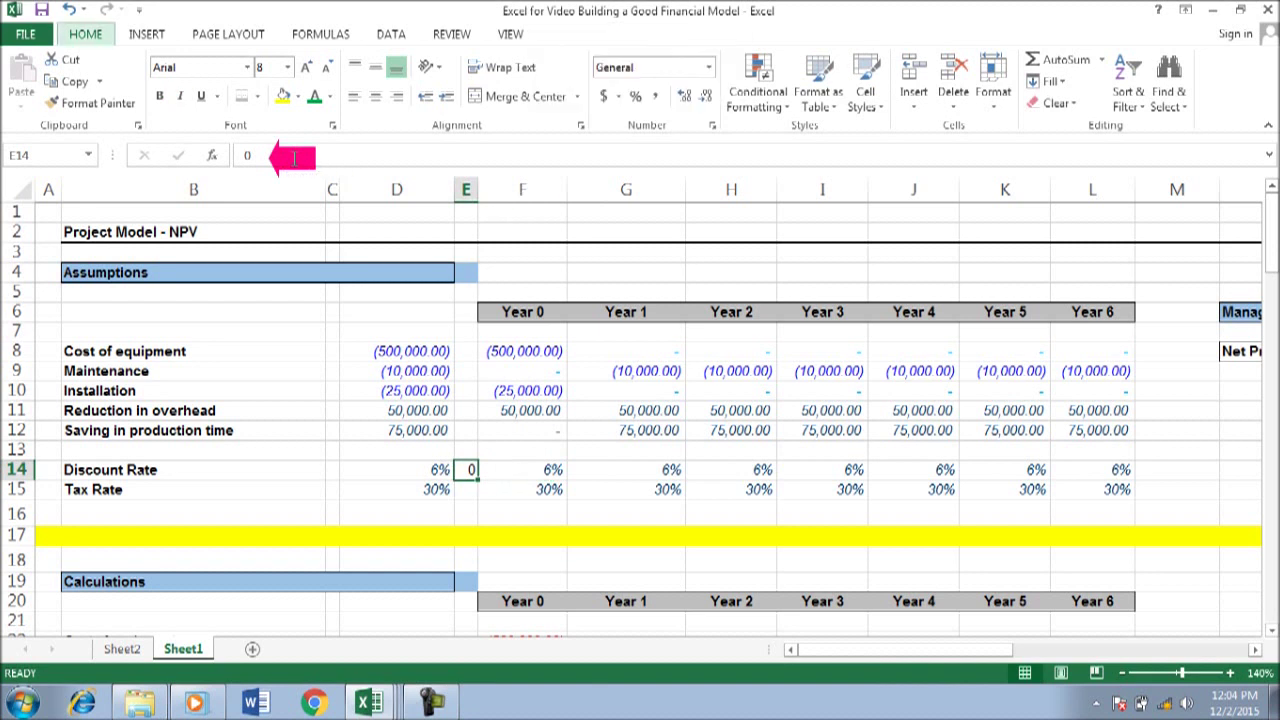
{"action": "key", "text": "ctrl+z"}
{"action": "key", "text": "Right"}
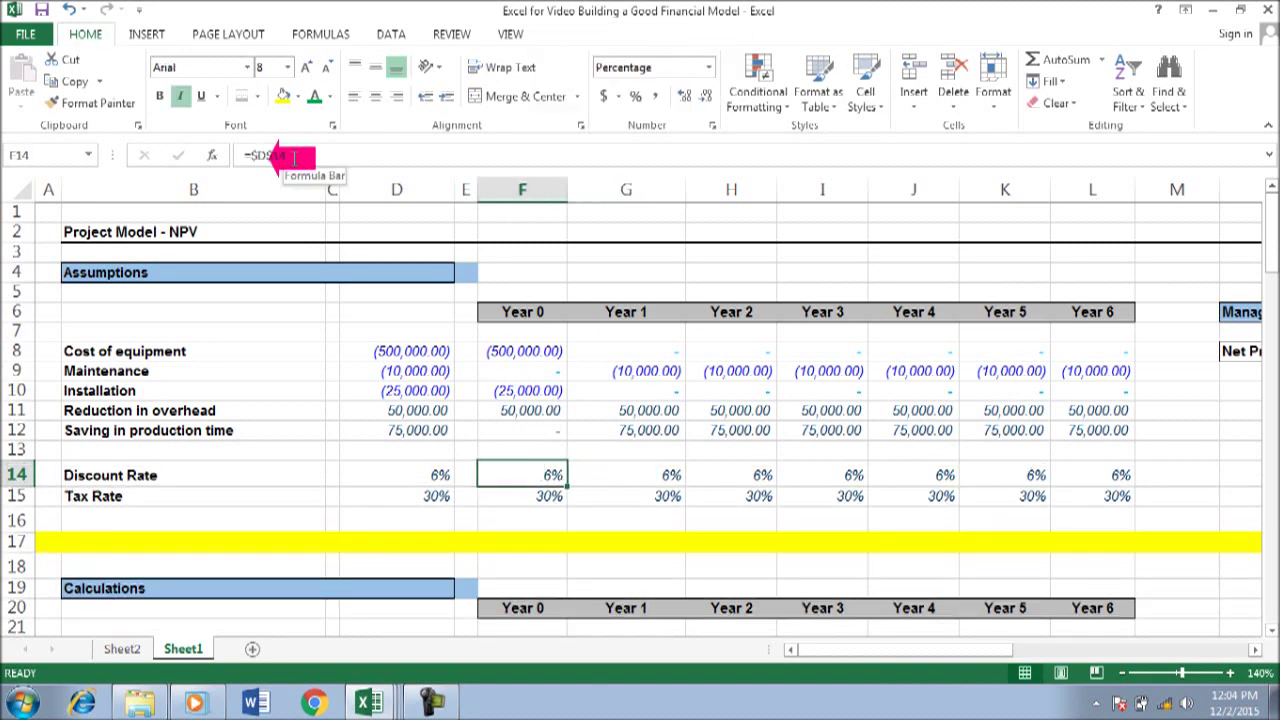
Step: Fill the Discount Rate formula from F14 across row 14 through Year 6
{"action": "key", "text": "shift+Right"}
{"action": "key", "text": "ctrl+shift+Right"}
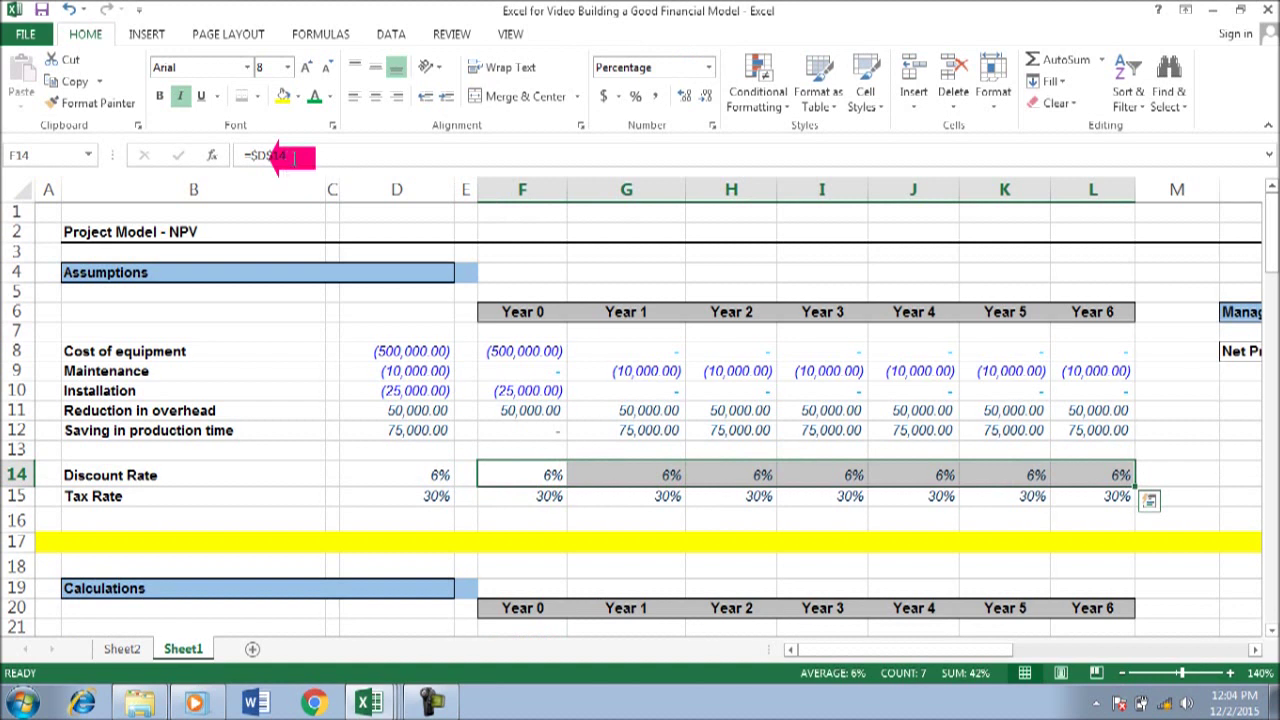
Step: Replace the Year 0 Tax Rate in F15 with the absolute link formula =$D$15
{"action": "key", "text": "Down"}
{"action": "type", "text": "="}
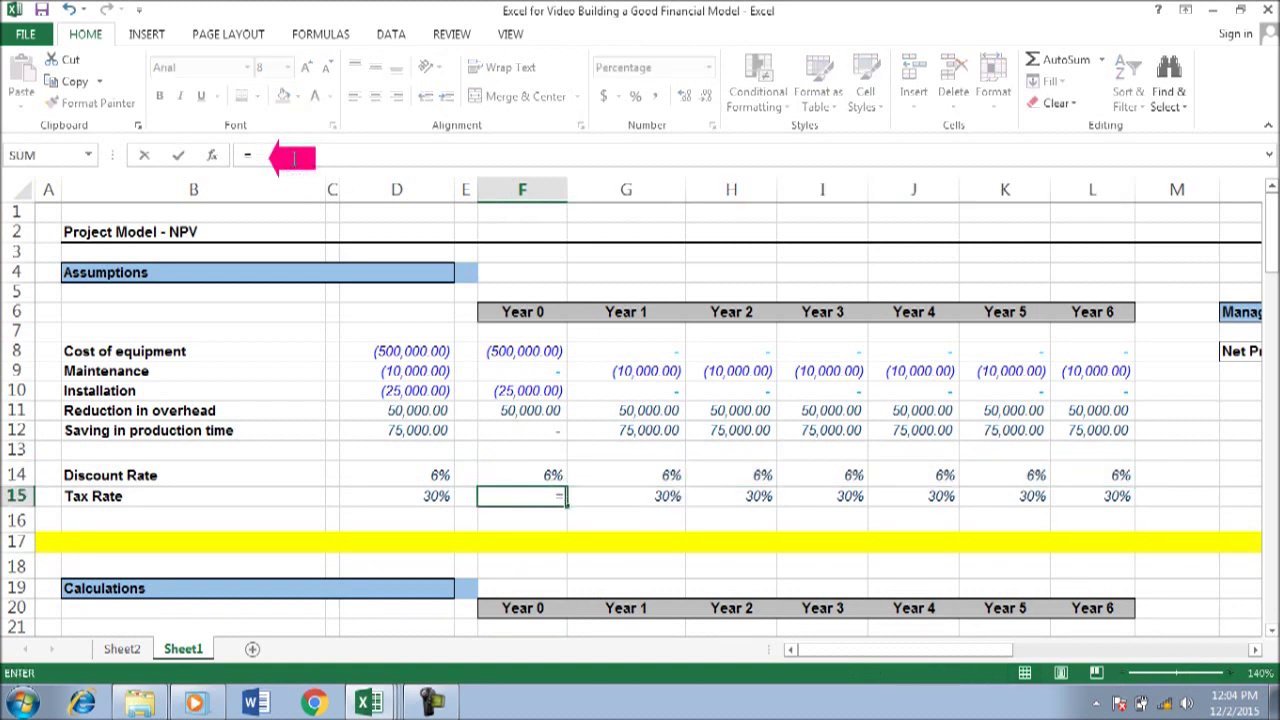
{"action": "key", "text": "Left"}
{"action": "key", "text": "Return"}
{"action": "key", "text": "Up"}
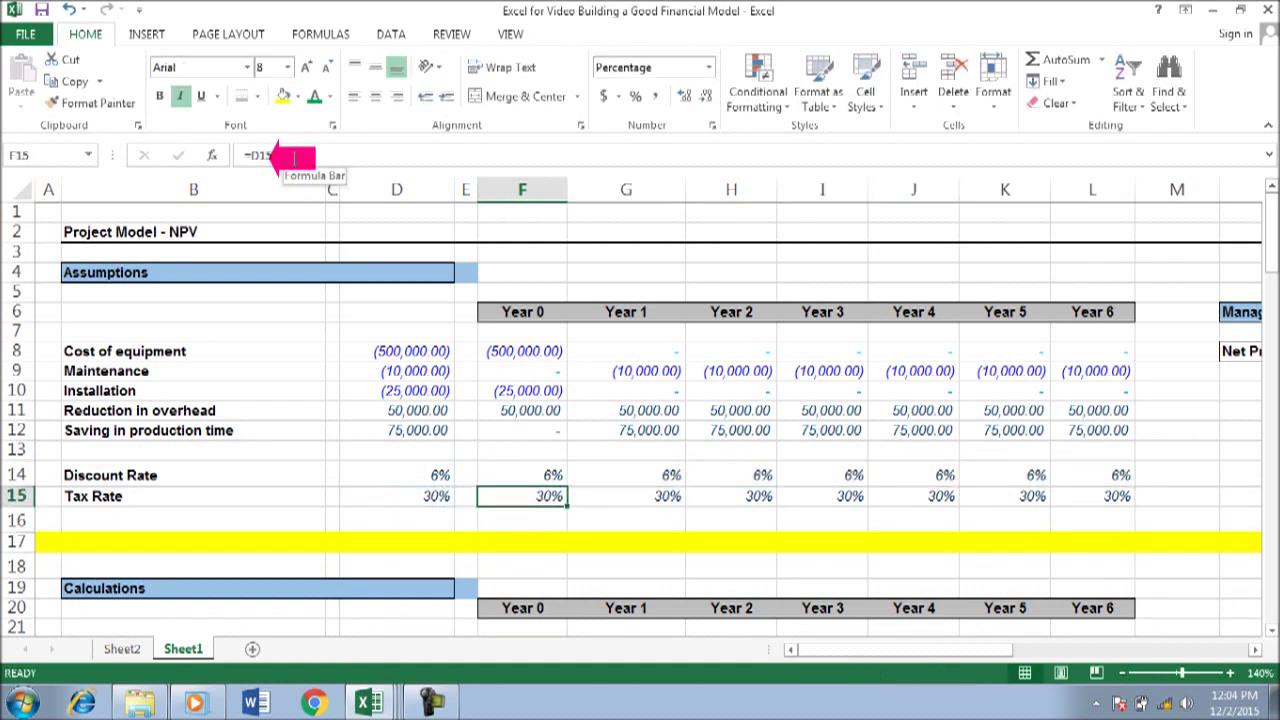
{"action": "left_click_drag", "start_coordinate": [246, 156], "coordinate": [307, 154]}
{"action": "key", "text": "F4"}
{"action": "key", "text": "ctrl+Return"}
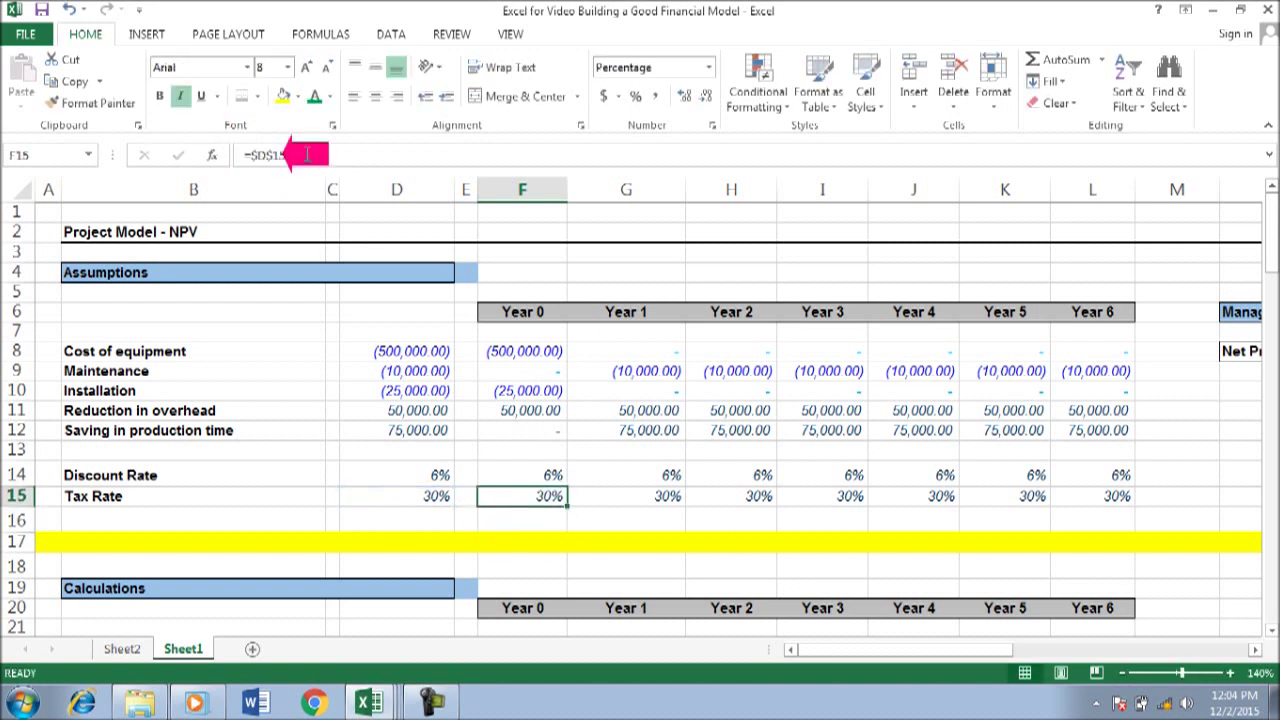
Step: Fill the Tax Rate formula from F15 across row 15 through Year 6
{"action": "key", "text": "shift+Right"}
{"action": "key", "text": "ctrl+q"}
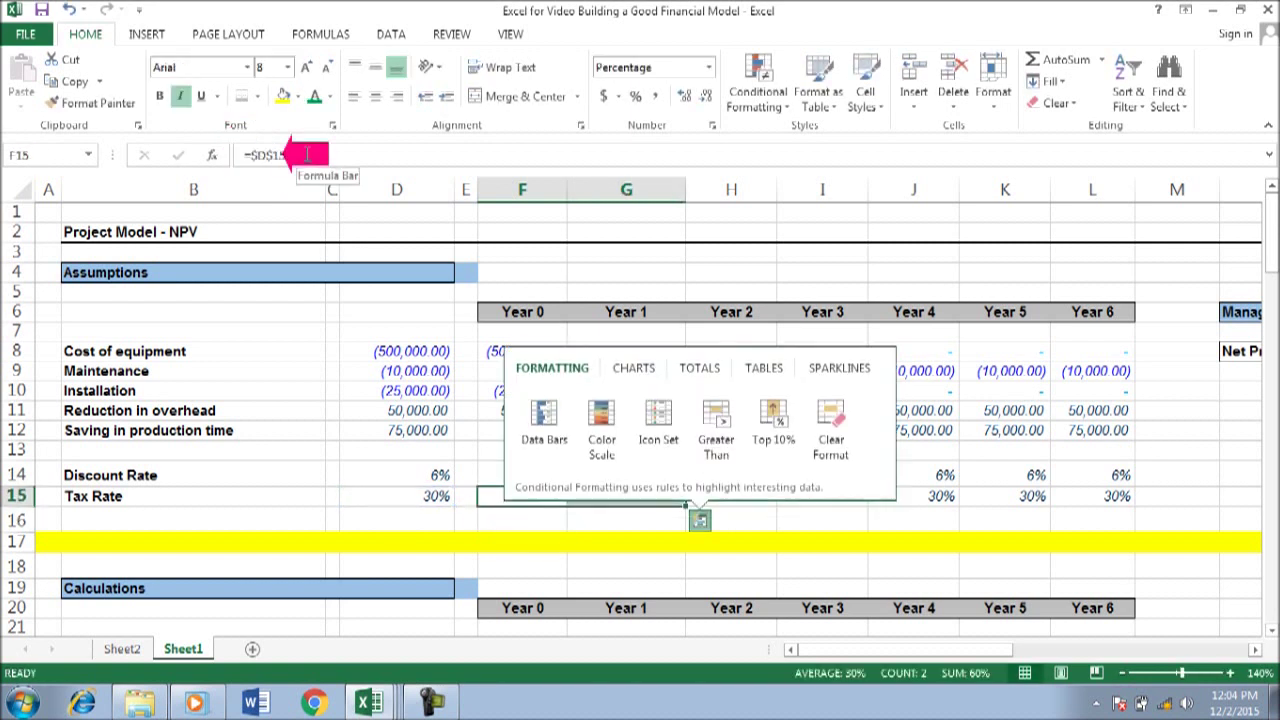
{"action": "key", "text": "Escape"}
{"action": "key", "text": "shift+Right"}
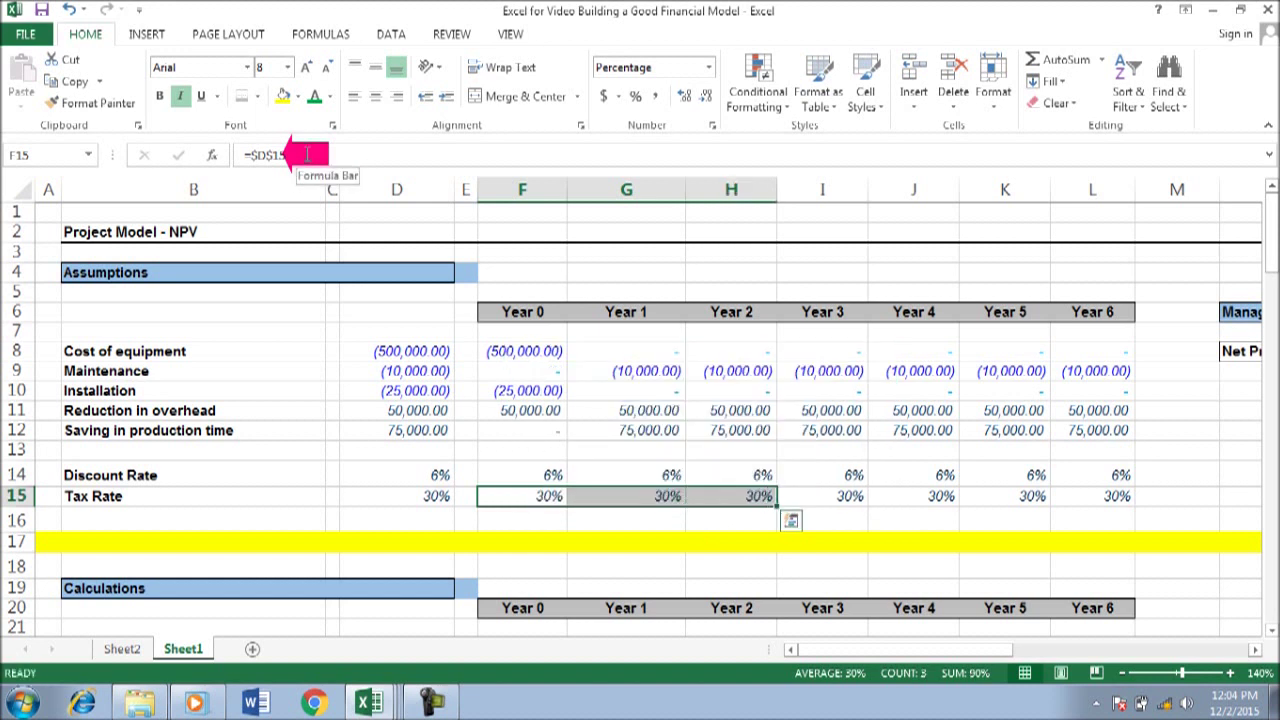
{"action": "key", "text": "ctrl+q"}
{"action": "key", "text": "Right"}
{"action": "key", "text": "Escape"}
{"action": "key", "text": "ctrl+shift+Right"}
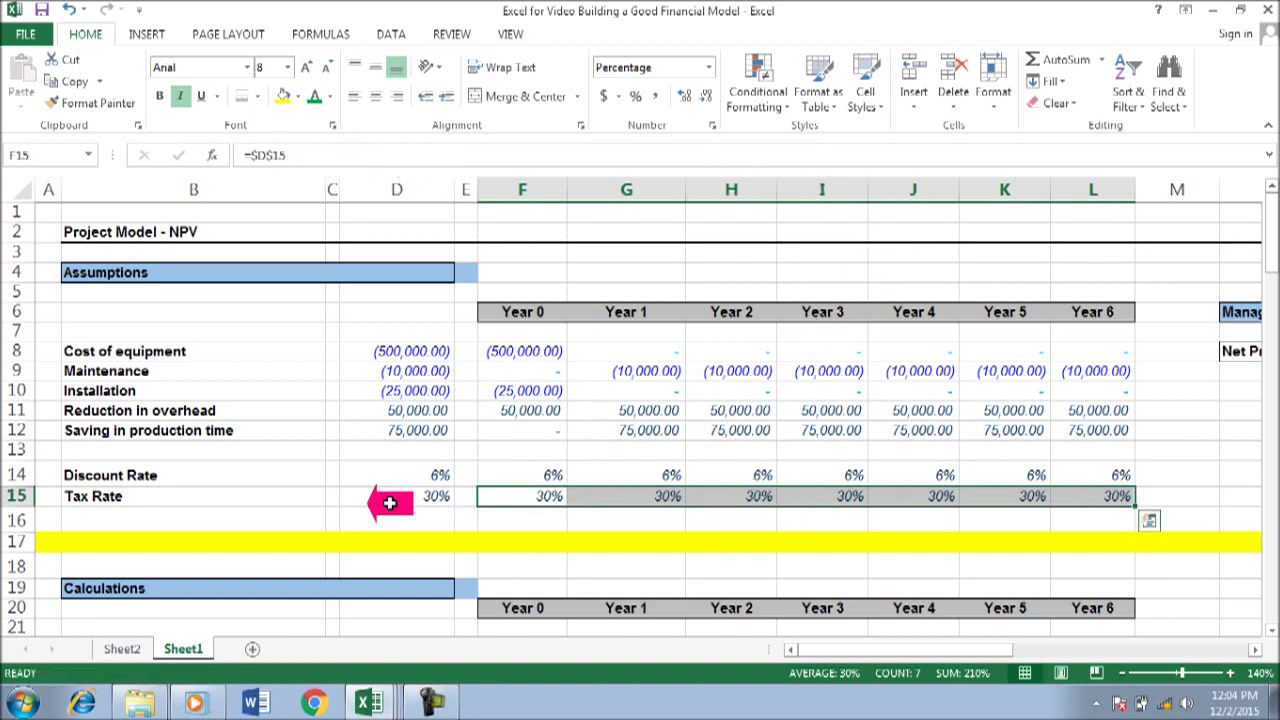
Step: Test the linked Tax Rate row by setting the D15 input to 40%, and restore D15 to 30%
{"action": "left_click", "coordinate": [392, 500]}
{"action": "type", "text": "40"}
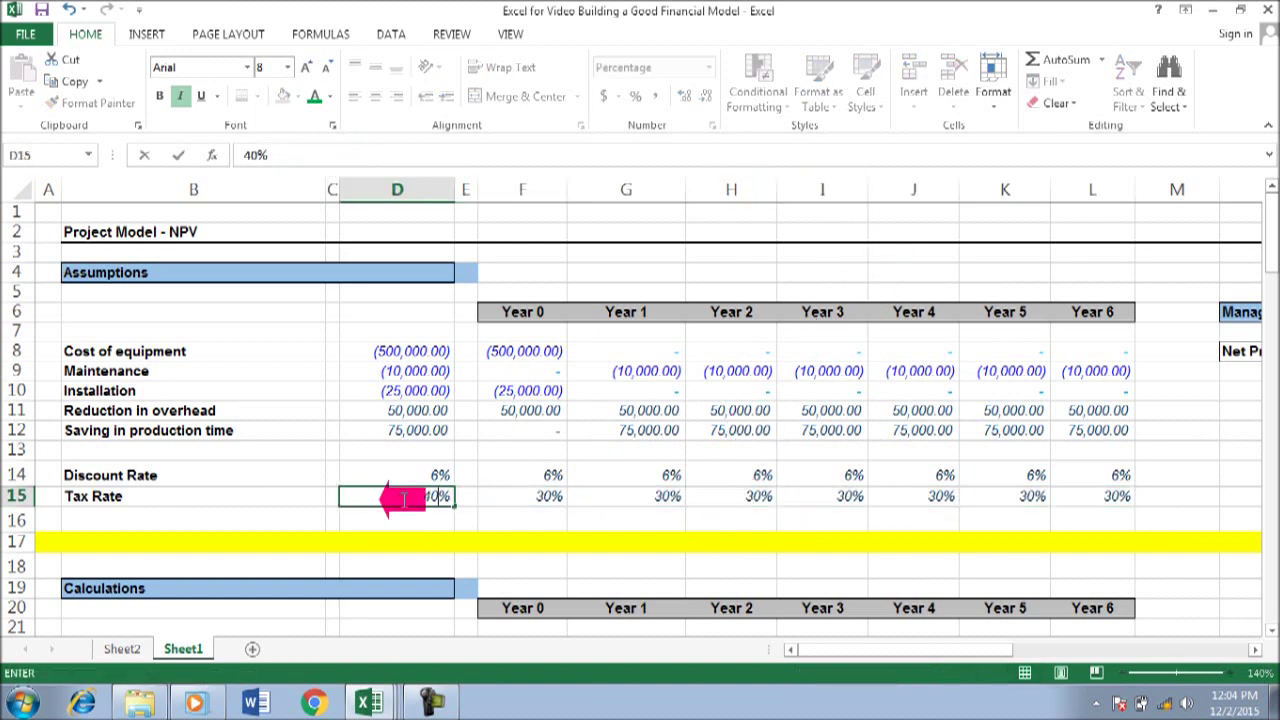
{"action": "key", "text": "Return"}
{"action": "left_click", "coordinate": [401, 498]}
{"action": "type", "text": "3"}
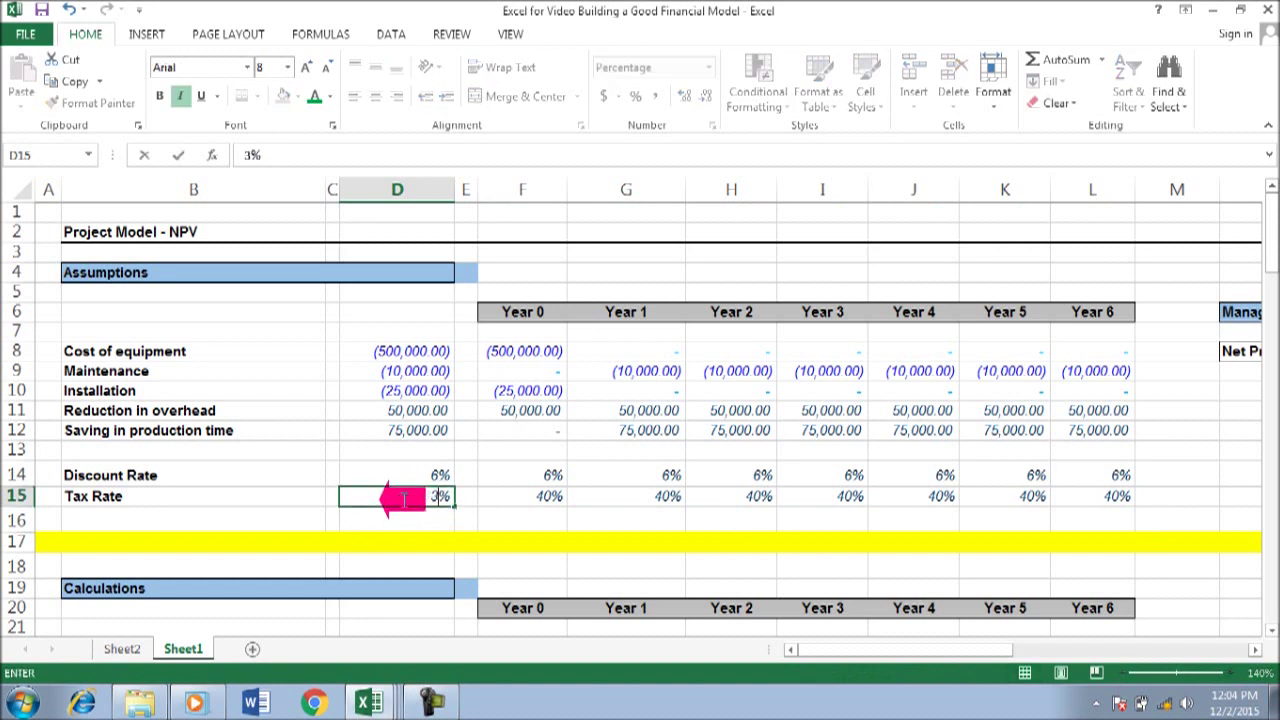
{"action": "key", "text": "Return"}
Step: Examine the cost inputs for equipment, maintenance and installation in D8:D10
{"action": "key", "text": "Up"}
{"action": "key", "text": "Up"}
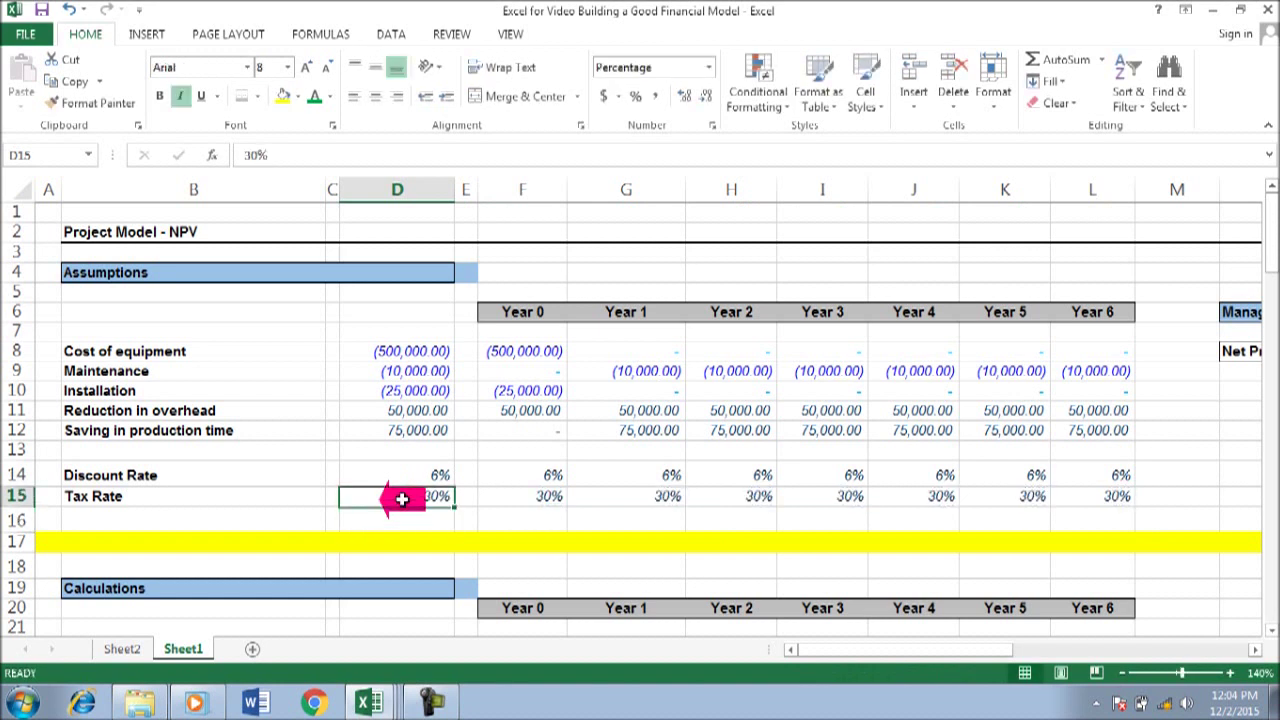
{"action": "key", "text": "Up"}
{"action": "key", "text": "Up"}
{"action": "key", "text": "Up"}
{"action": "key", "text": "Up"}
{"action": "key", "text": "Up"}
{"action": "key", "text": "Up"}
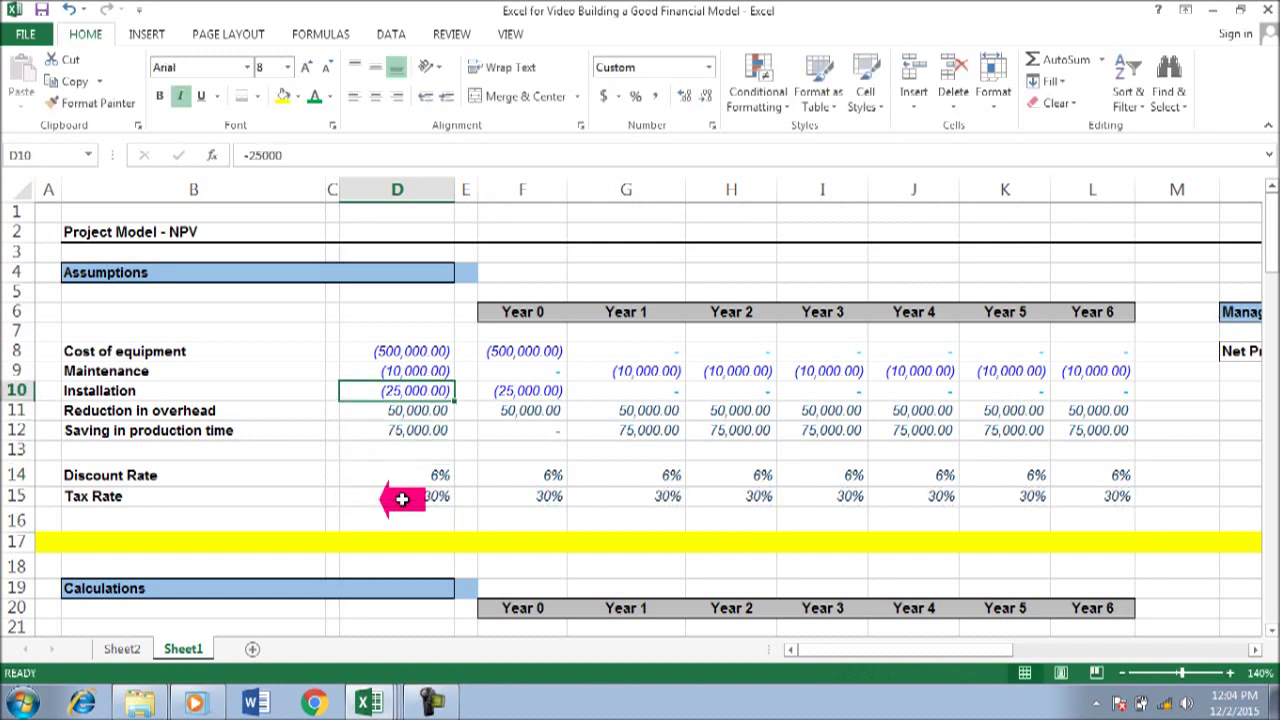
{"action": "key", "text": "shift+Down"}
{"action": "key", "text": "shift+Down"}
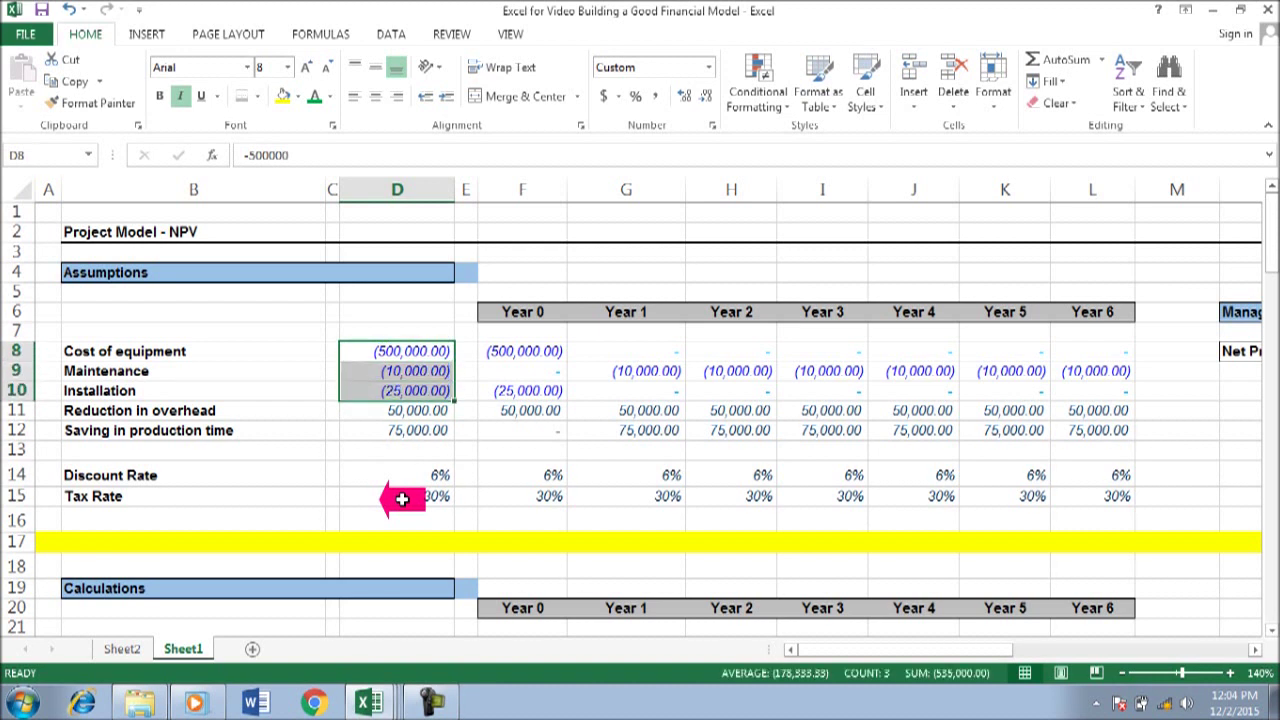
{"action": "key", "text": "Up"}
{"action": "key", "text": "Down"}
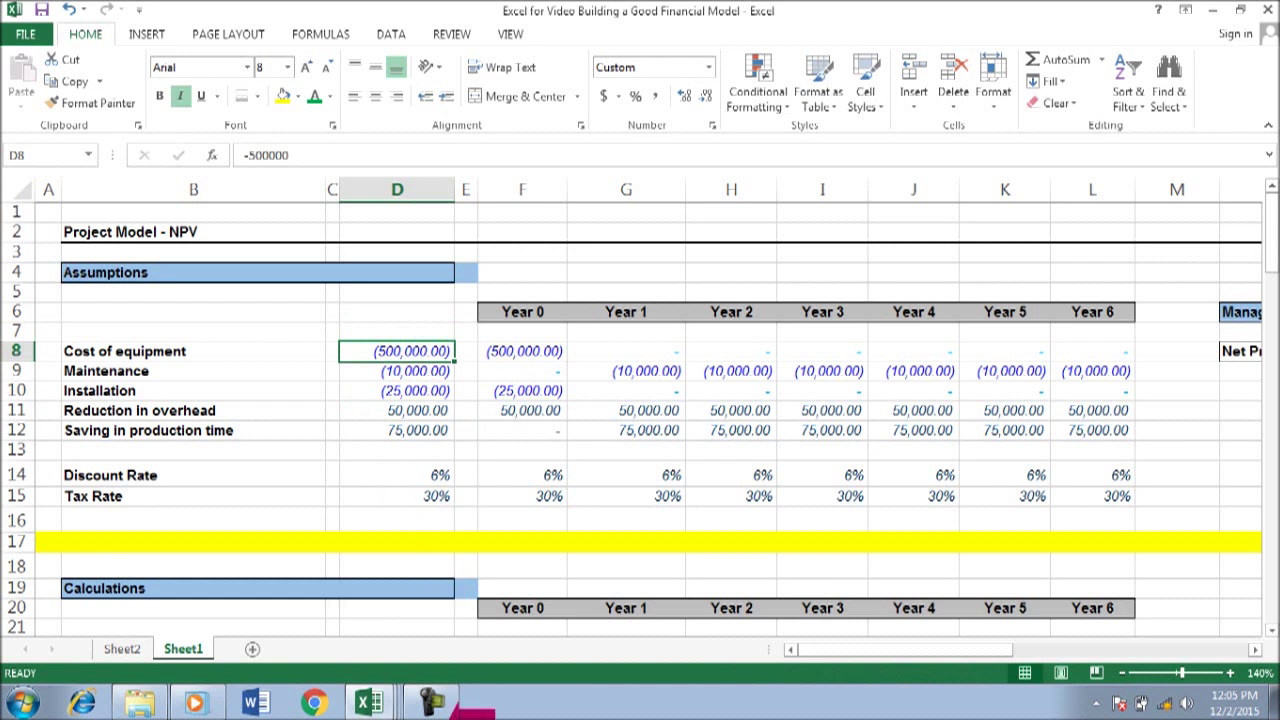
Step: Change the Cost of equipment input in D8 to the positive value 500000
{"action": "left_click", "coordinate": [248, 155]}
{"action": "key", "text": "BackSpace"}
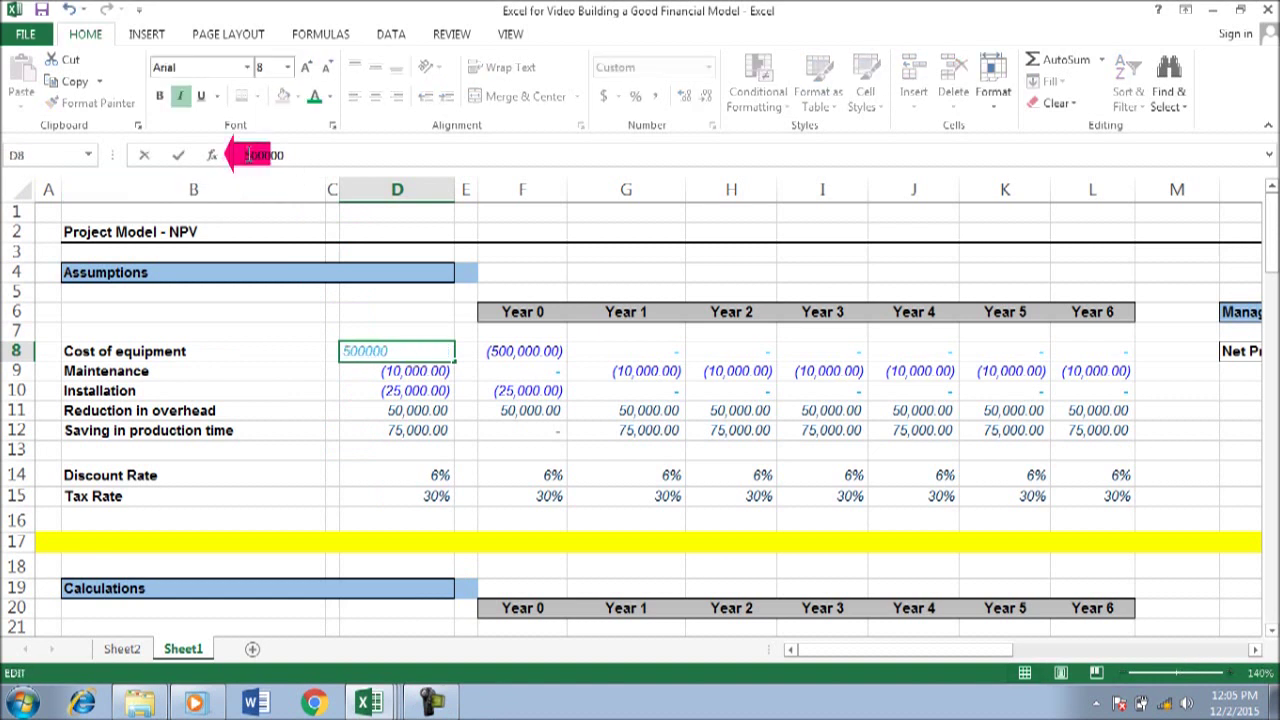
{"action": "key", "text": "Return"}
Step: Negate the input reference in the Year 0 Cost of equipment formula in F8, as =IF(F6=0,-$D$8,0)
{"action": "key", "text": "Up"}
{"action": "key", "text": "Right"}
{"action": "key", "text": "Right"}
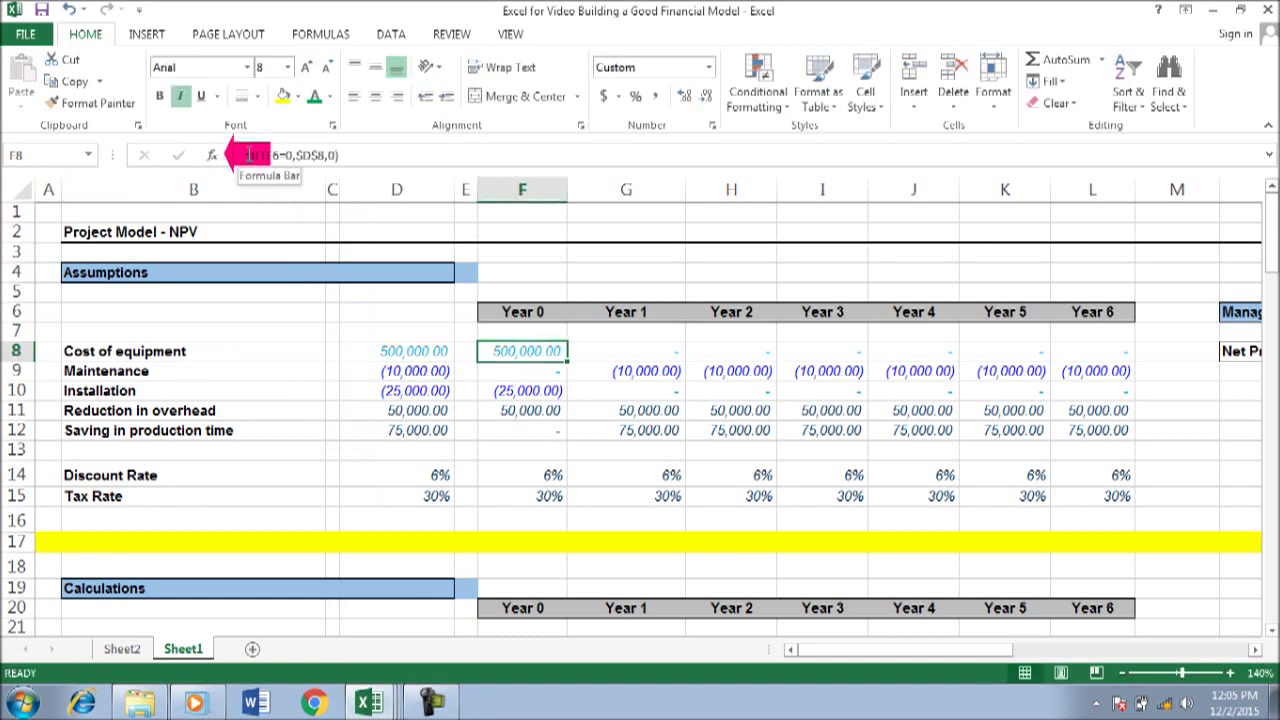
{"action": "left_click", "coordinate": [295, 155]}
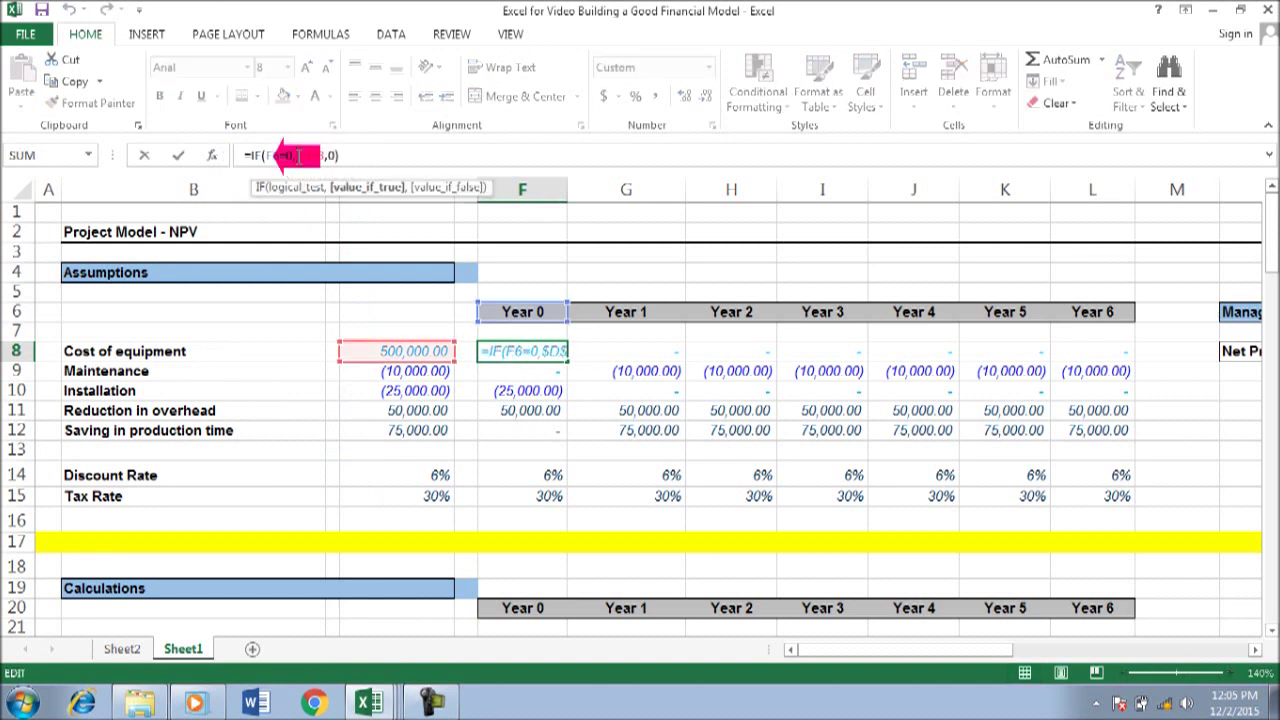
{"action": "type", "text": "-"}
{"action": "key", "text": "ctrl+Return"}
Step: Fill the revised Cost of equipment formula from F8 across row 8 through Year 6
{"action": "key", "text": "shift+Right"}
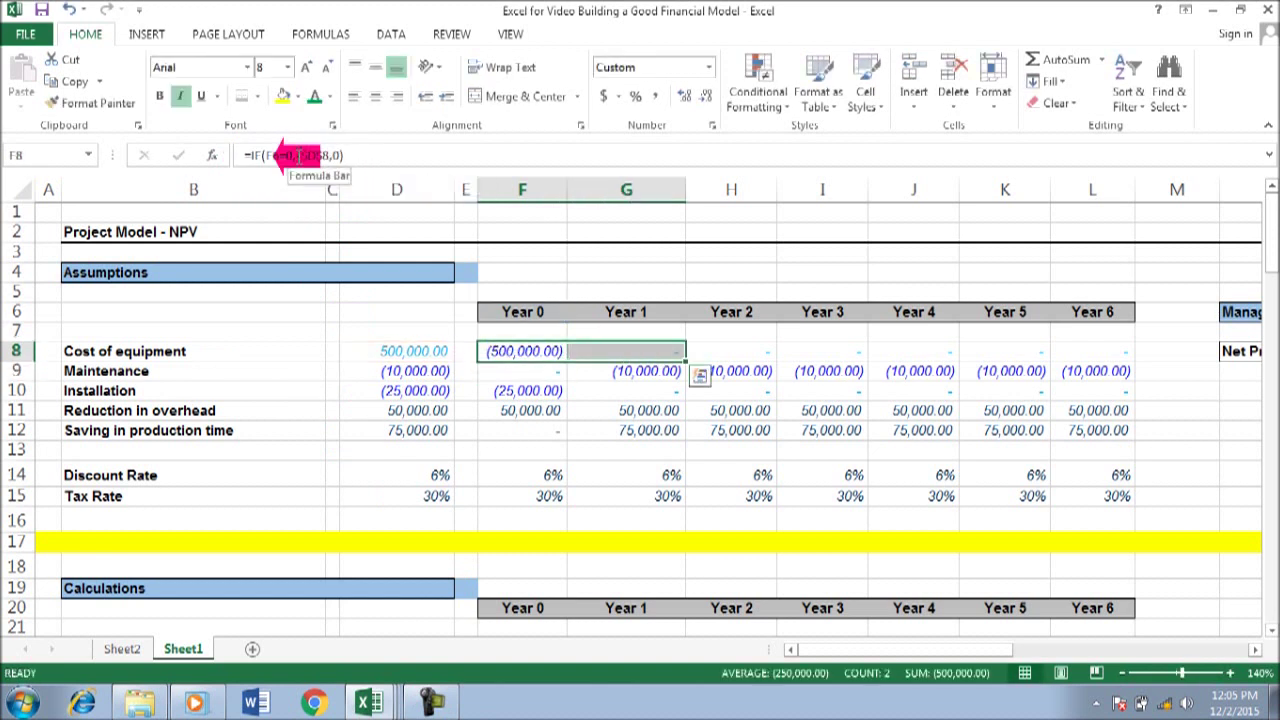
{"action": "key", "text": "shift+Right"}
{"action": "key", "text": "shift+Right"}
{"action": "key", "text": "shift+Right"}
{"action": "key", "text": "shift+Right"}
{"action": "key", "text": "shift+Right"}
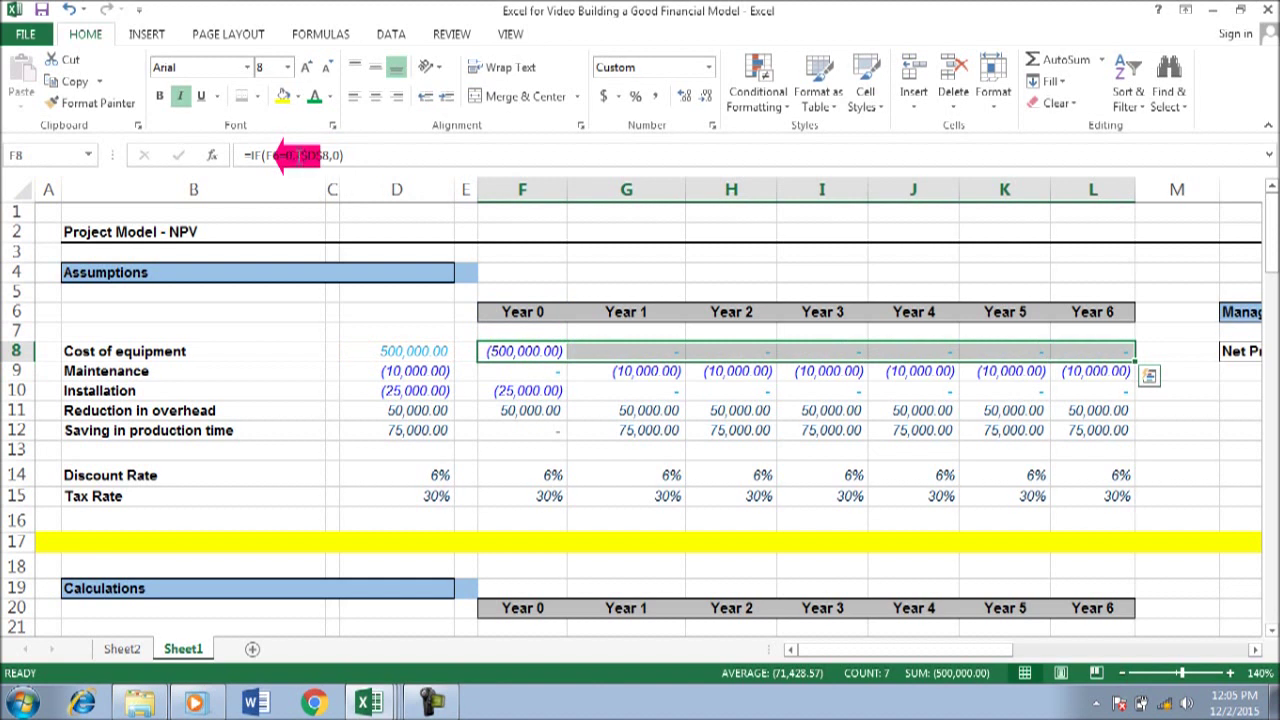
Step: Change the Maintenance input in D9 to the positive value 10000
{"action": "key", "text": "Down"}
{"action": "key", "text": "Left"}
{"action": "key", "text": "Left"}
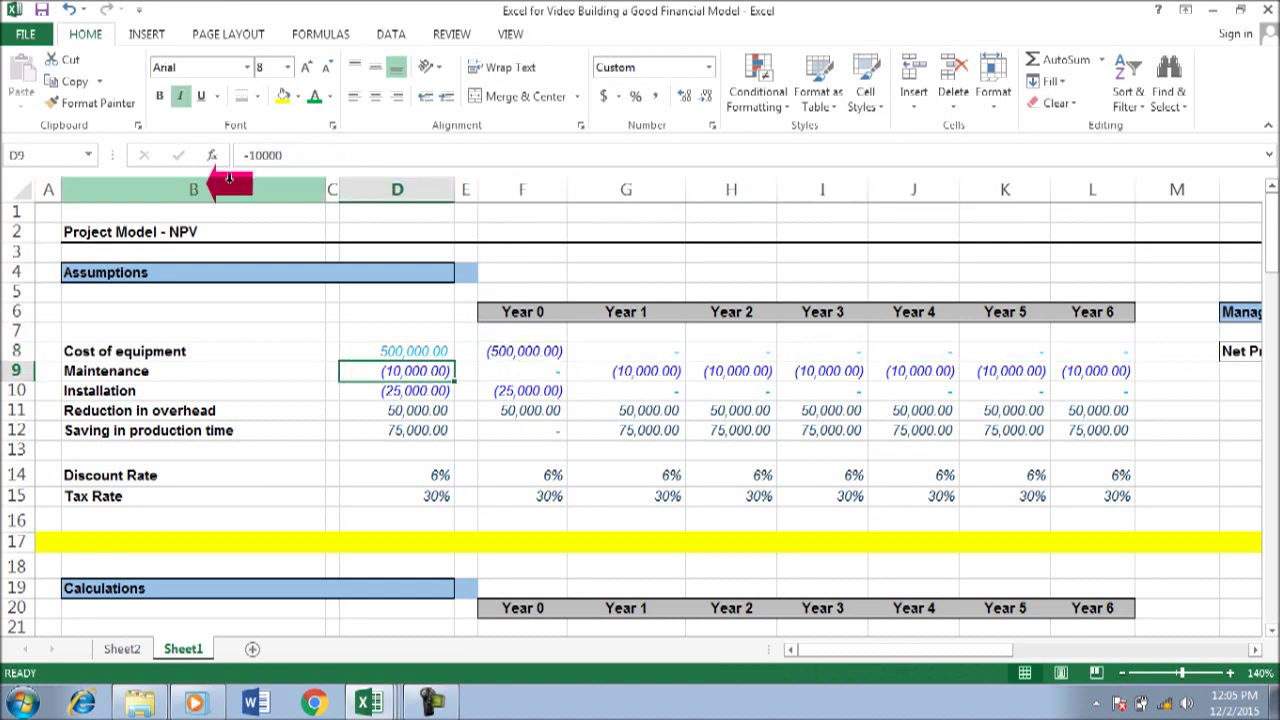
{"action": "left_click", "coordinate": [250, 155]}
{"action": "key", "text": "BackSpace"}
{"action": "key", "text": "Return"}
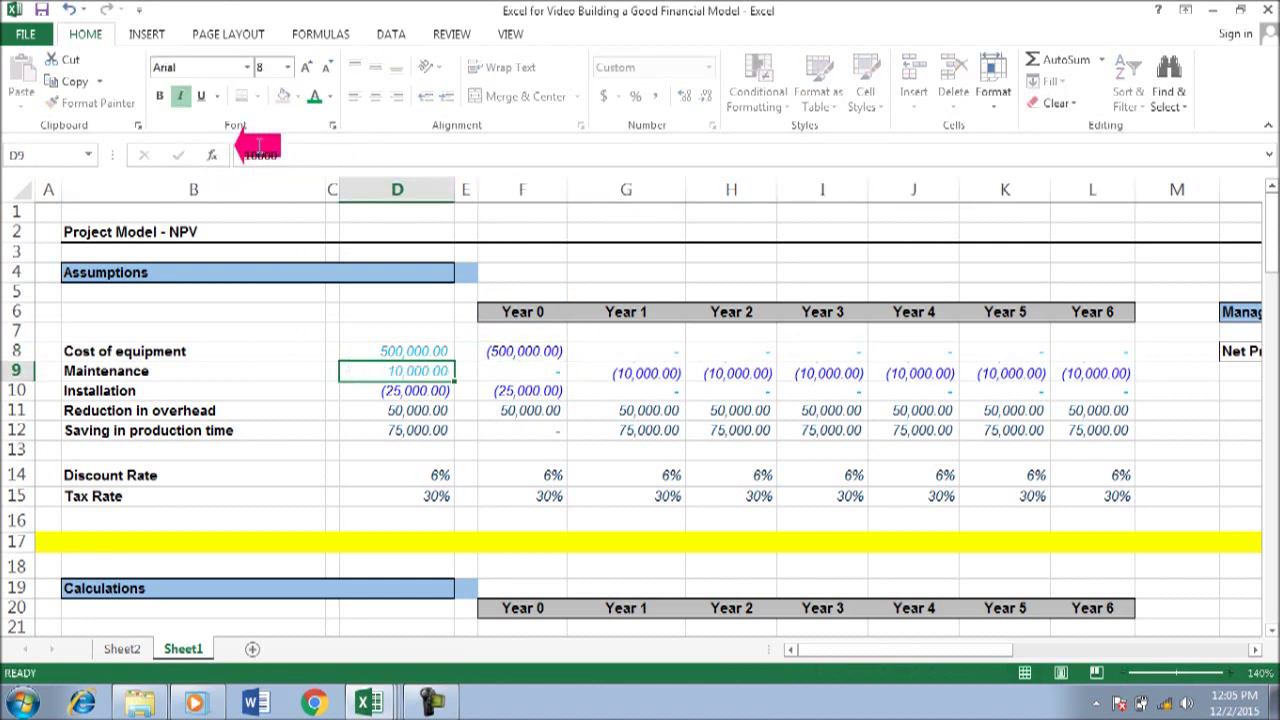
Step: Negate the input reference in the Year 0 Maintenance formula in F9, as =IF(F6=0,0,-$D$9)
{"action": "key", "text": "Up"}
{"action": "key", "text": "Right"}
{"action": "key", "text": "Right"}
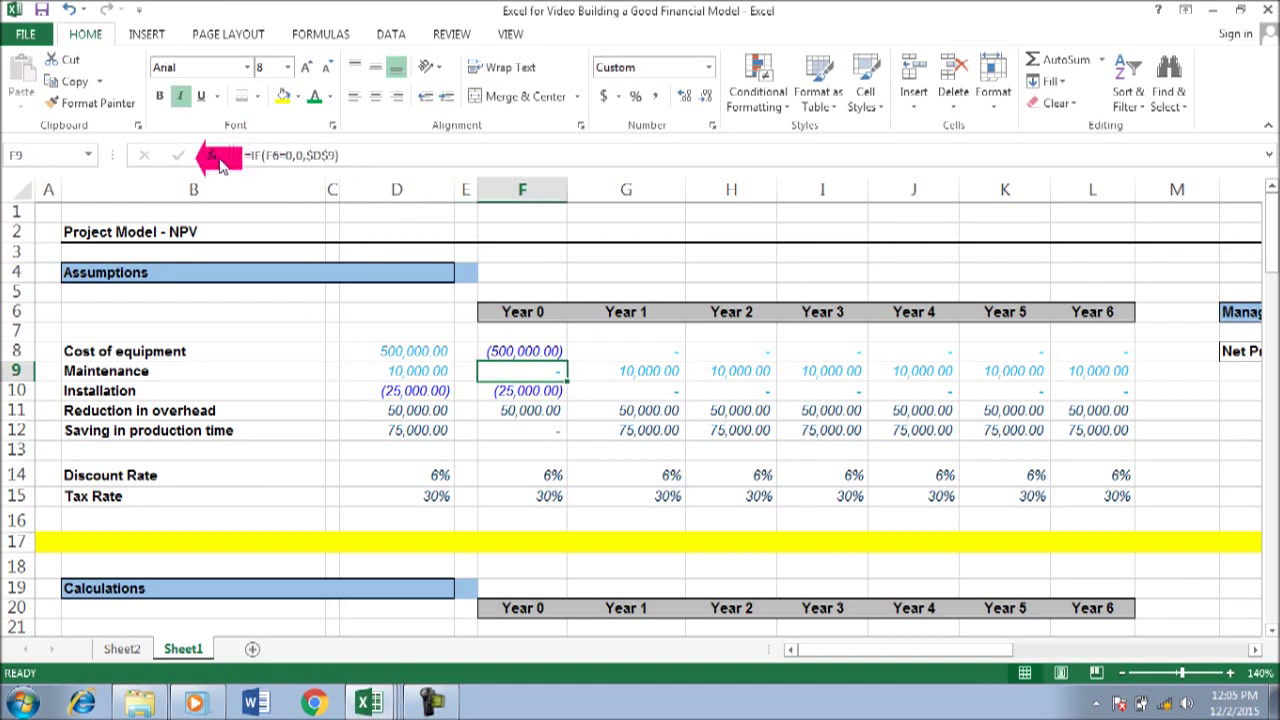
{"action": "left_click", "coordinate": [306, 155]}
{"action": "key", "text": "Return"}
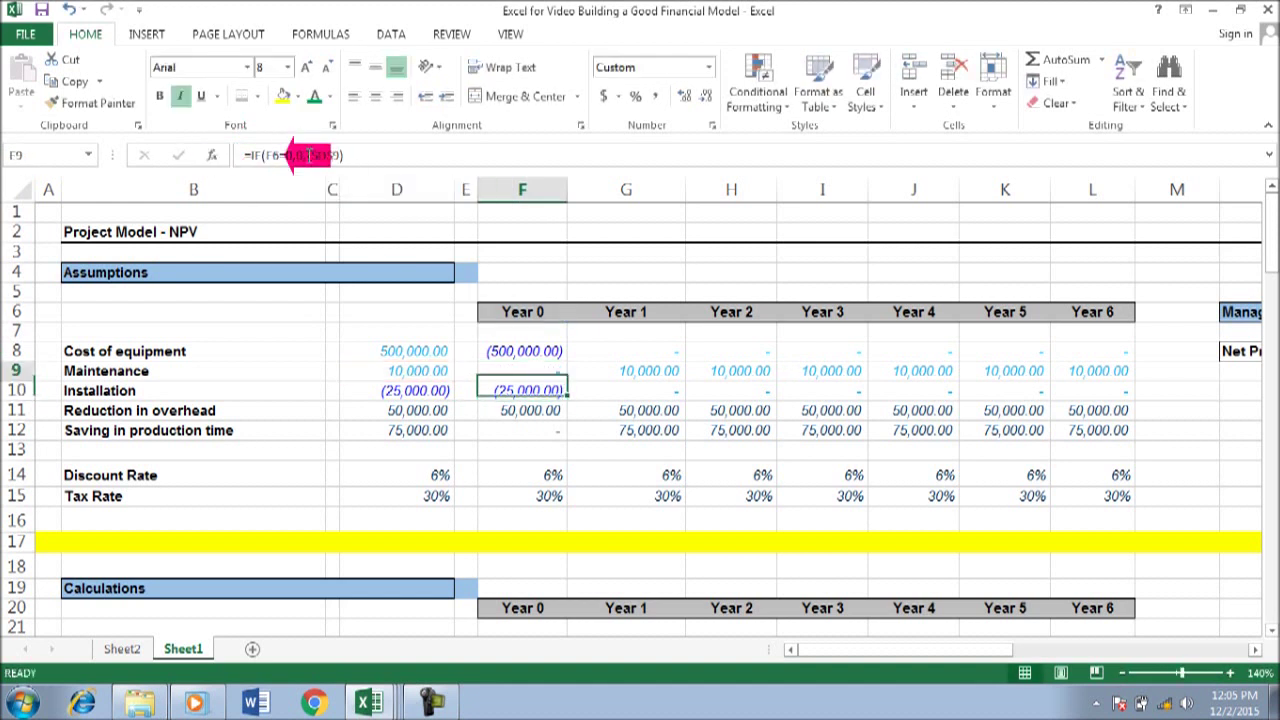
Step: Fill the revised Maintenance formula from F9 across row 9 through Year 6
{"action": "key", "text": "Up"}
{"action": "key", "text": "shift+Right"}
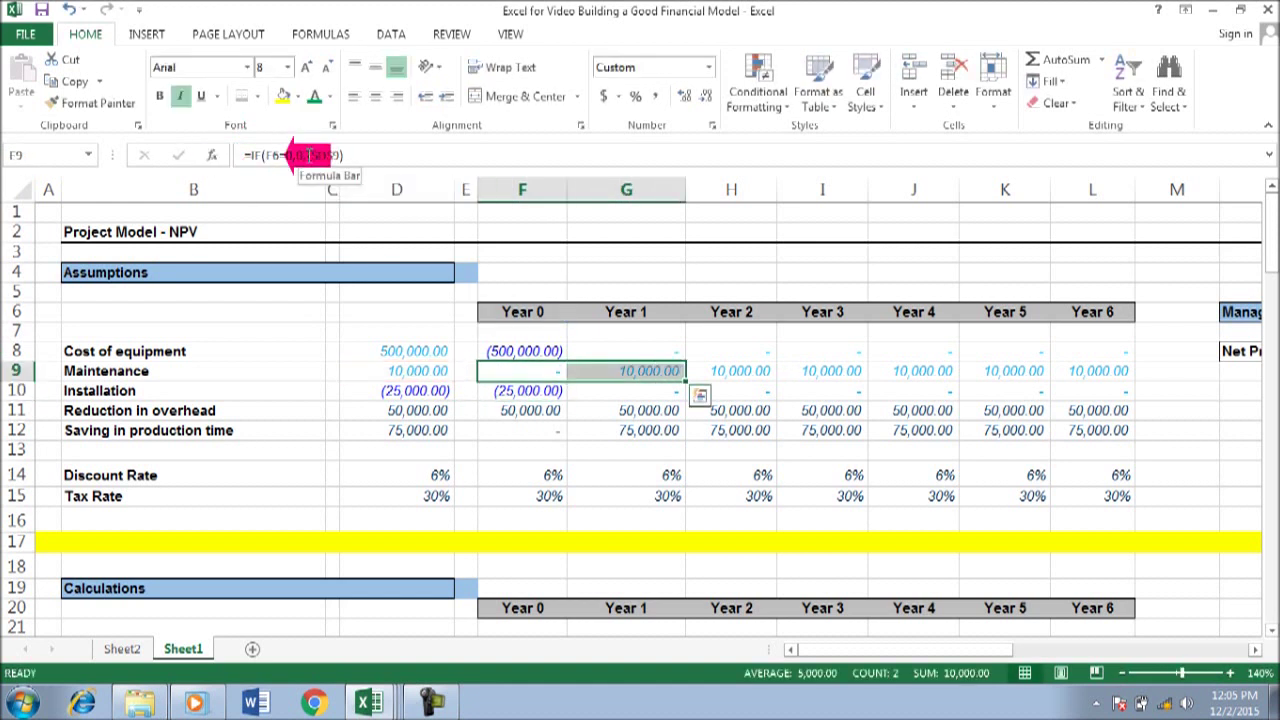
{"action": "key", "text": "shift+Right"}
{"action": "key", "text": "shift+Right"}
{"action": "key", "text": "shift+Right"}
{"action": "key", "text": "shift+Right"}
{"action": "key", "text": "shift+Right"}
{"action": "key", "text": "ctrl+r"}
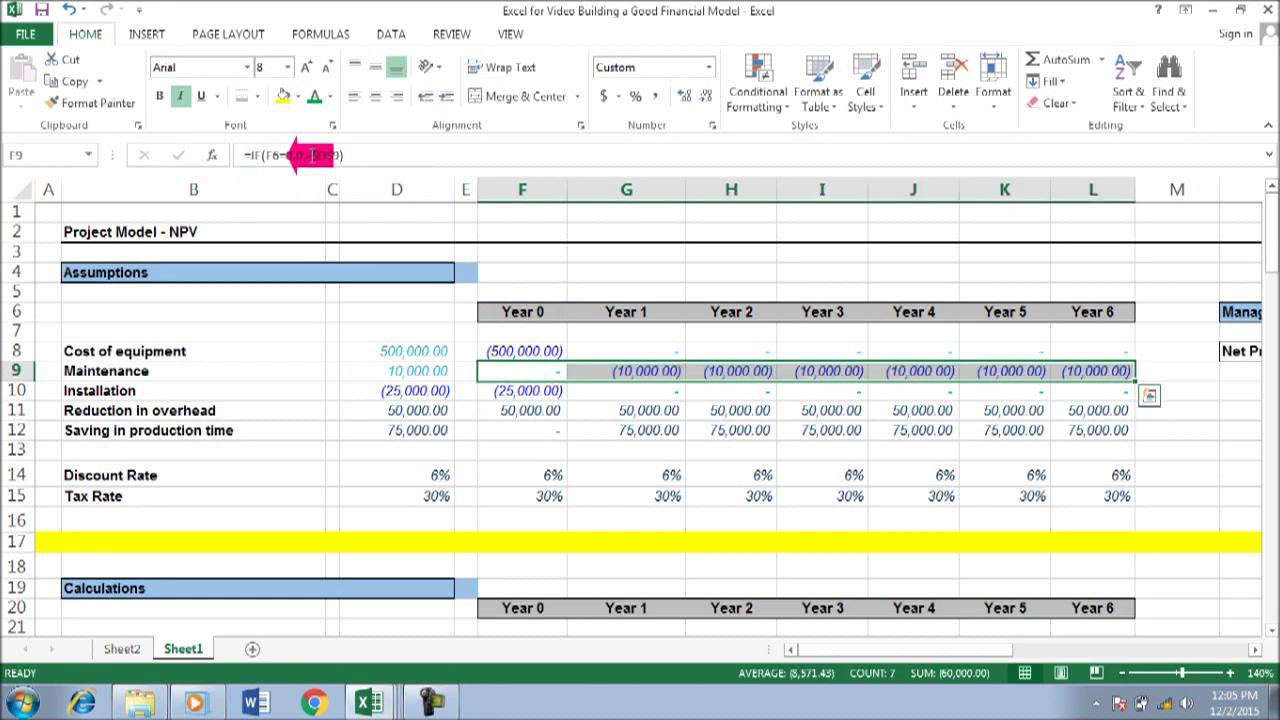
Step: Change the Installation input in D10 to the positive value 25000
{"action": "left_click", "coordinate": [405, 391]}
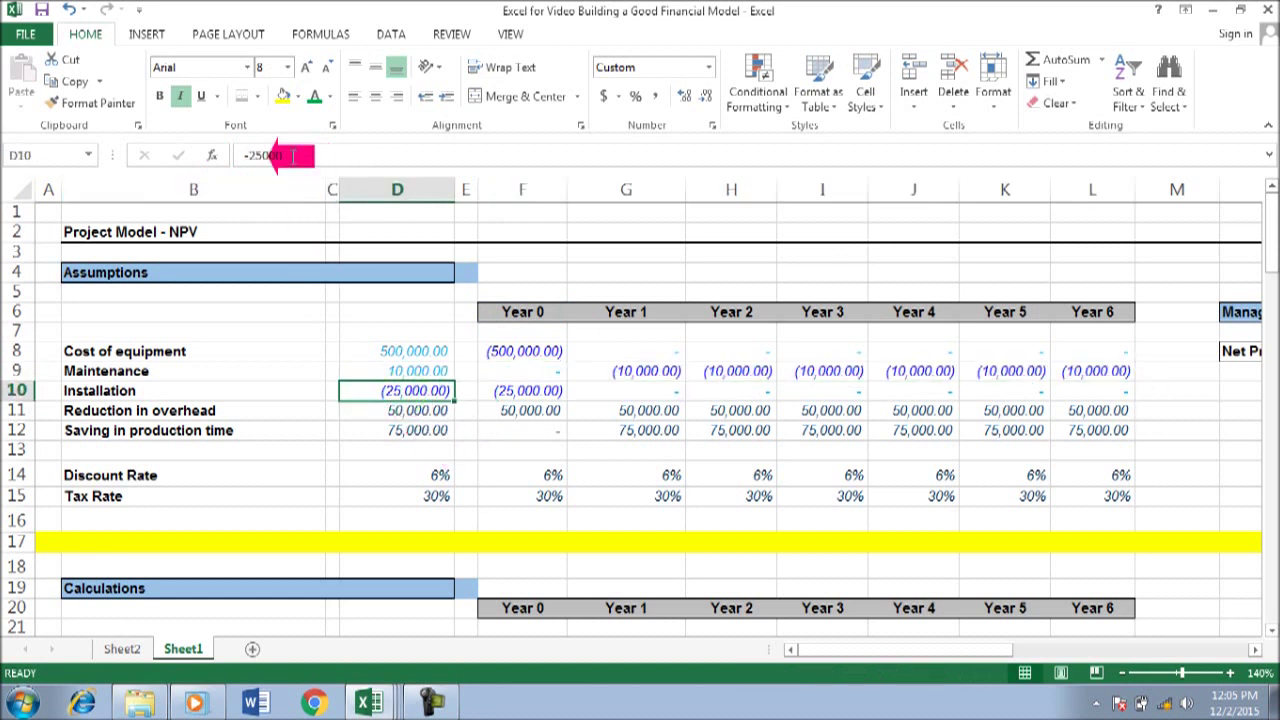
{"action": "left_click", "coordinate": [248, 155]}
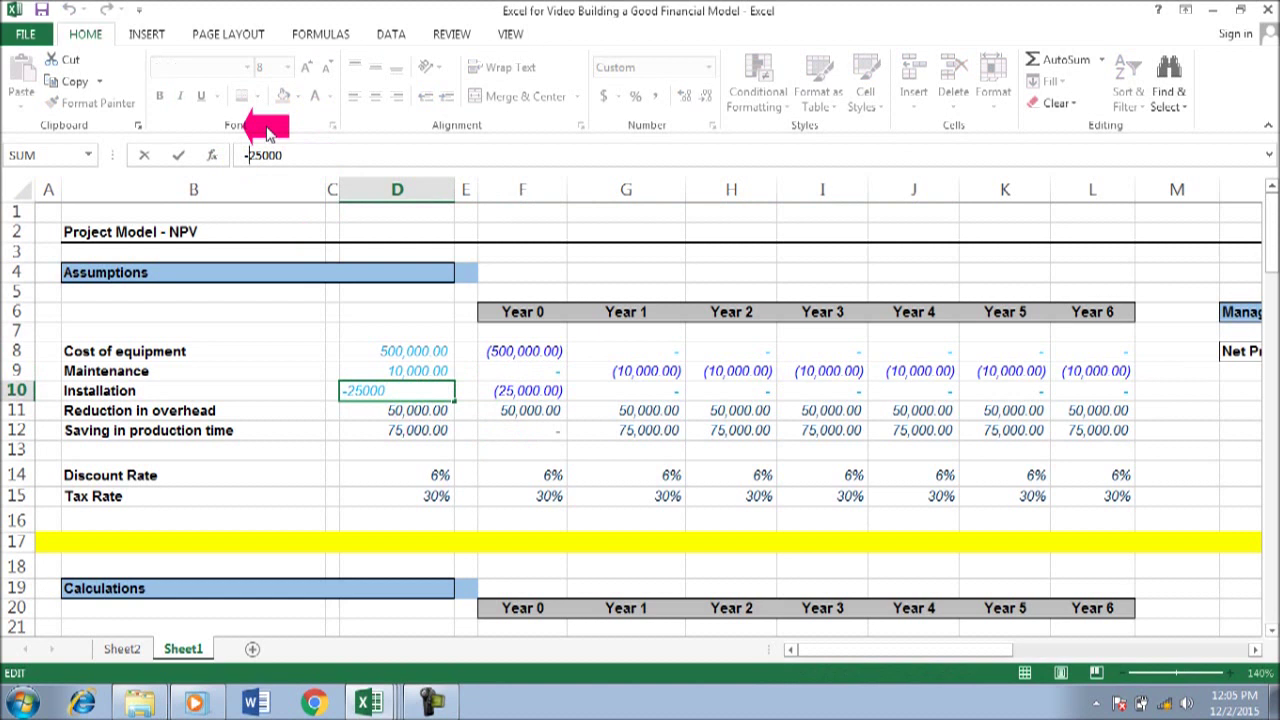
{"action": "key", "text": "BackSpace"}
{"action": "key", "text": "ctrl+Return"}
Step: Negate the input reference in the Year 0 Installation formula in F10, as =IF(F6=0,-$D$10,0), and fill it across row 10 through Year 6
{"action": "key", "text": "Right"}
{"action": "key", "text": "Right"}
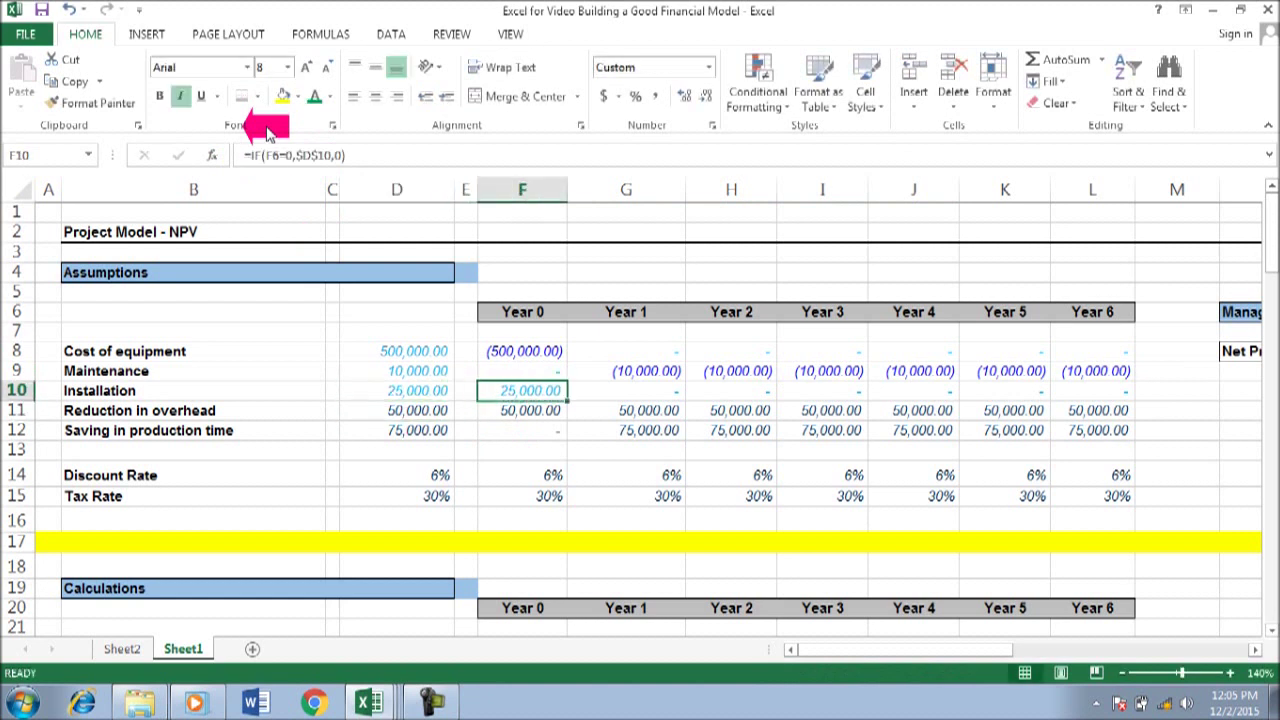
{"action": "left_click", "coordinate": [290, 155]}
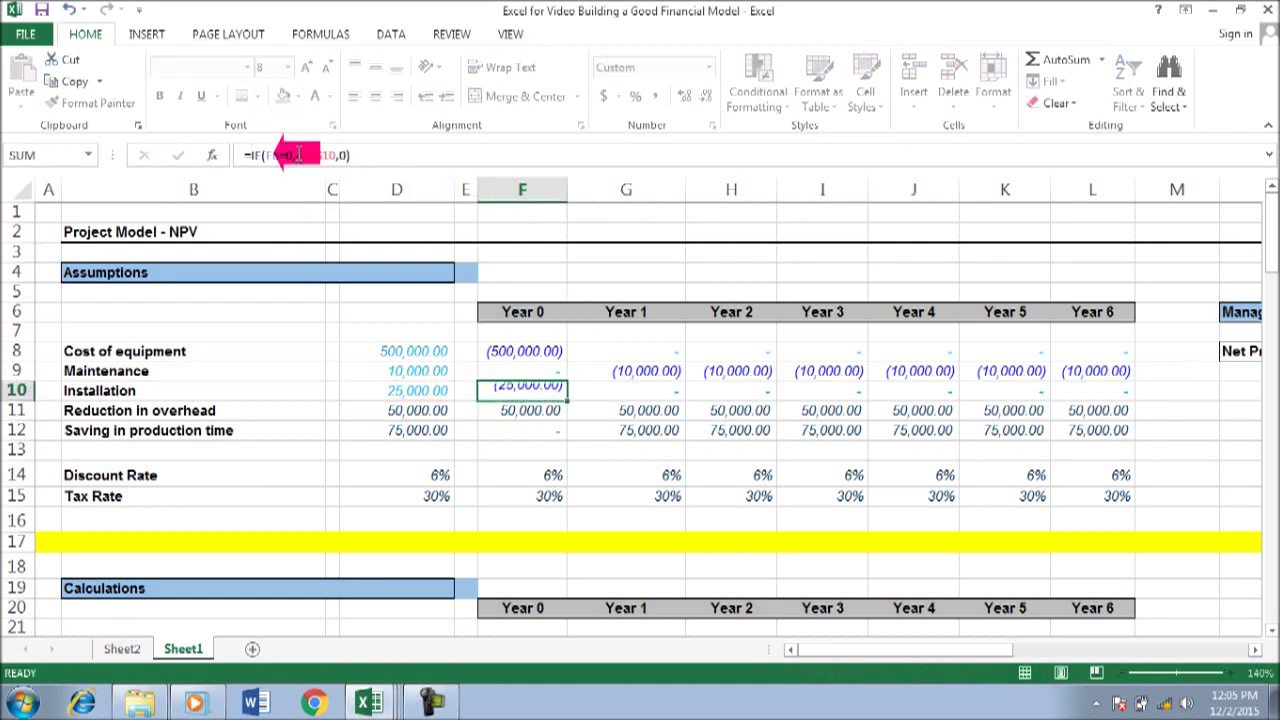
{"action": "key", "text": "ctrl+Return"}
{"action": "key", "text": "ctrl+shift+Right"}
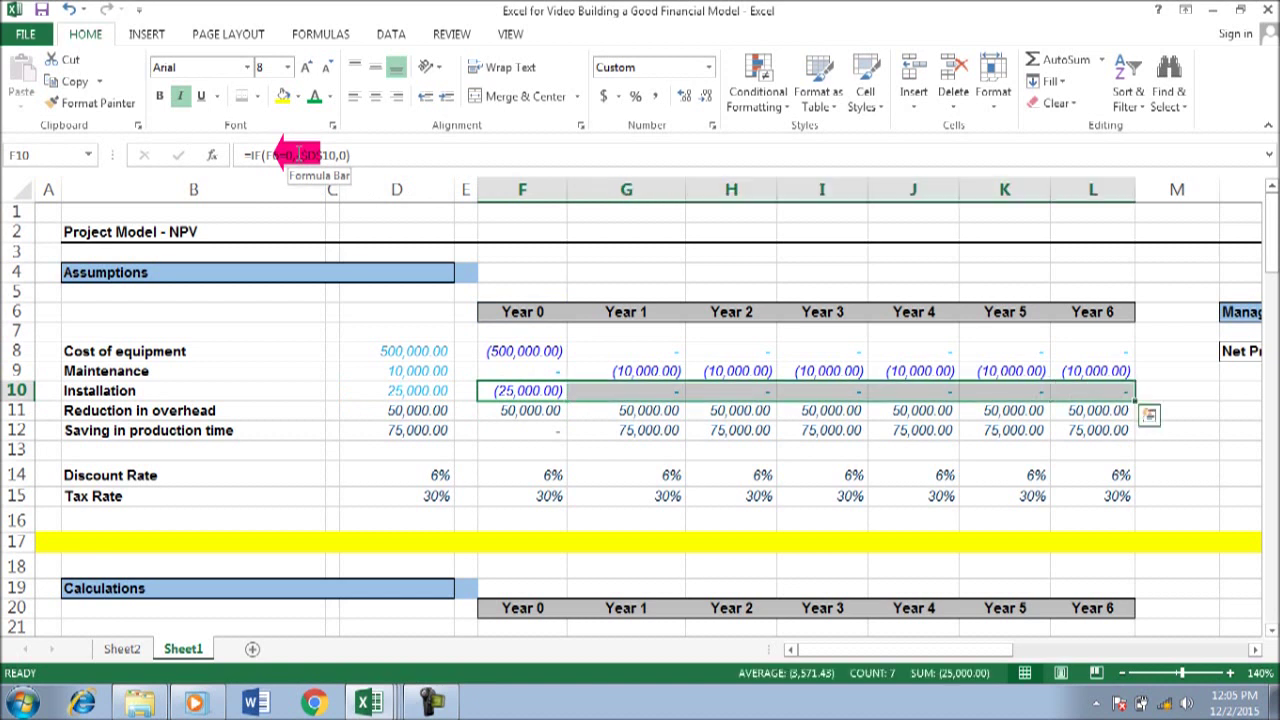
Step: Set a data validation rule on the Cost of equipment input in D8 that allows only whole numbers greater than 0
{"action": "left_click", "coordinate": [424, 355]}
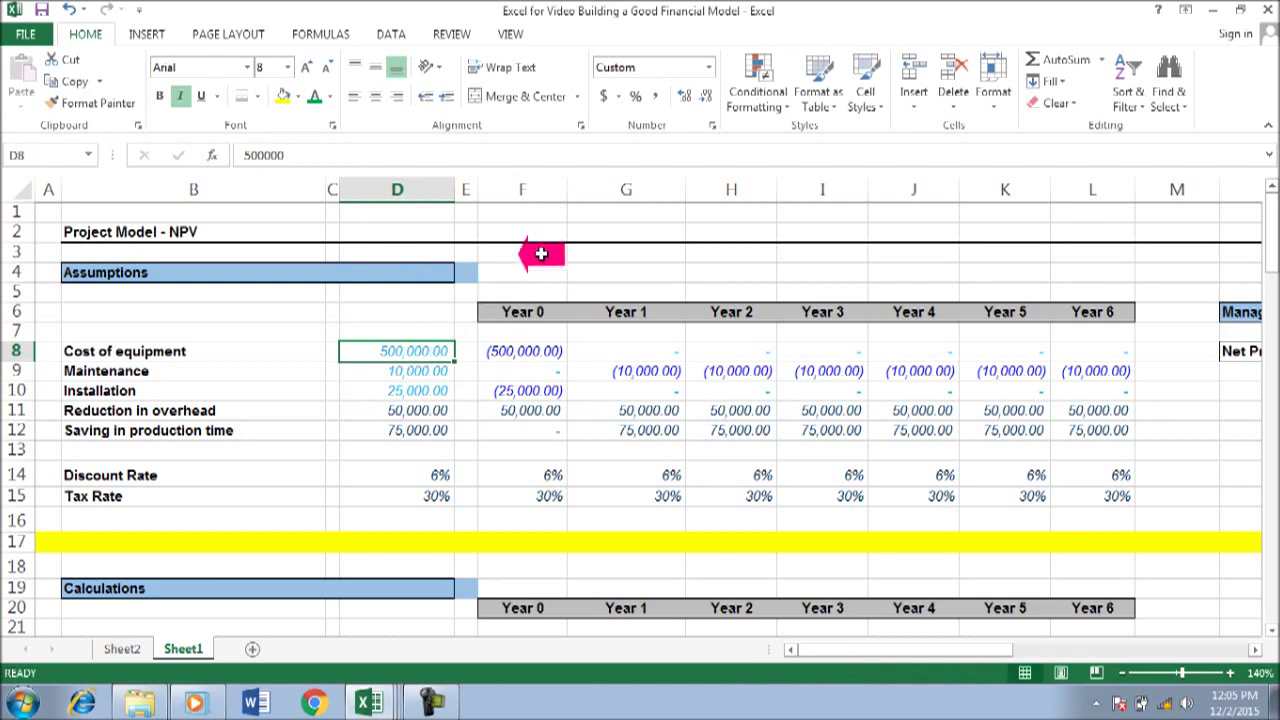
{"action": "key", "text": "alt+d"}
{"action": "key", "text": "l"}
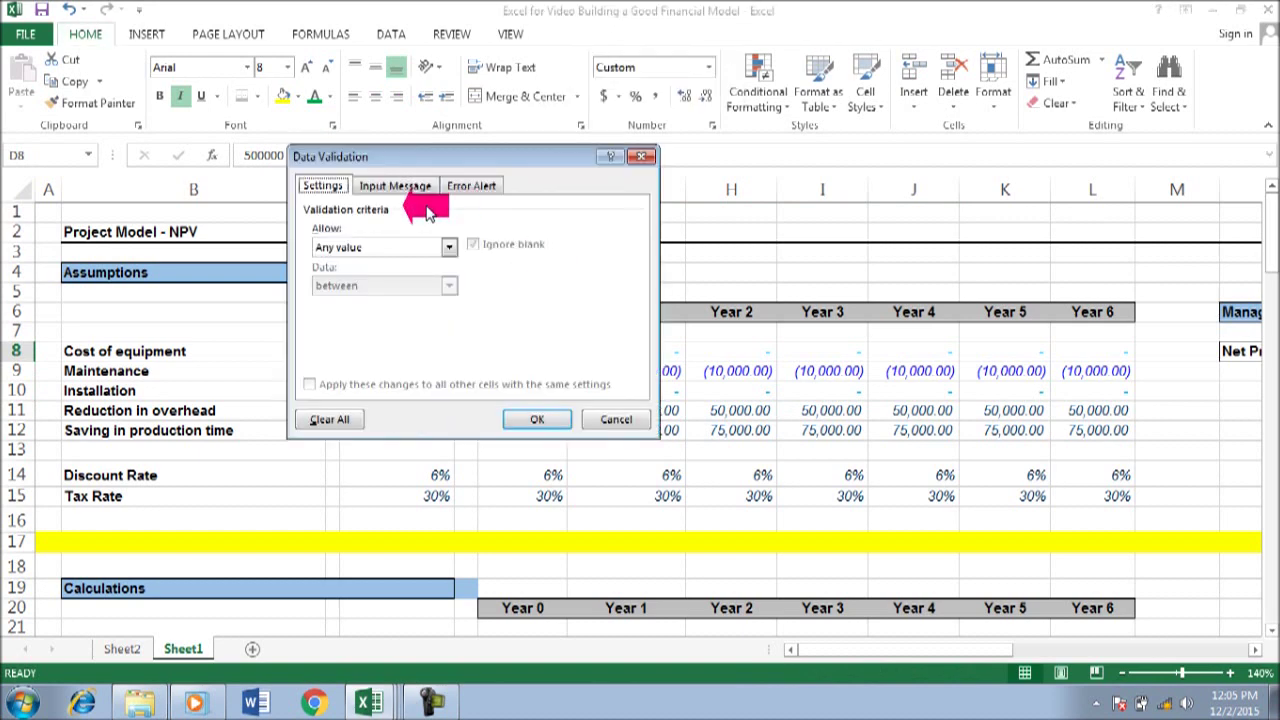
{"action": "left_click_drag", "start_coordinate": [418, 160], "coordinate": [1038, 104]}
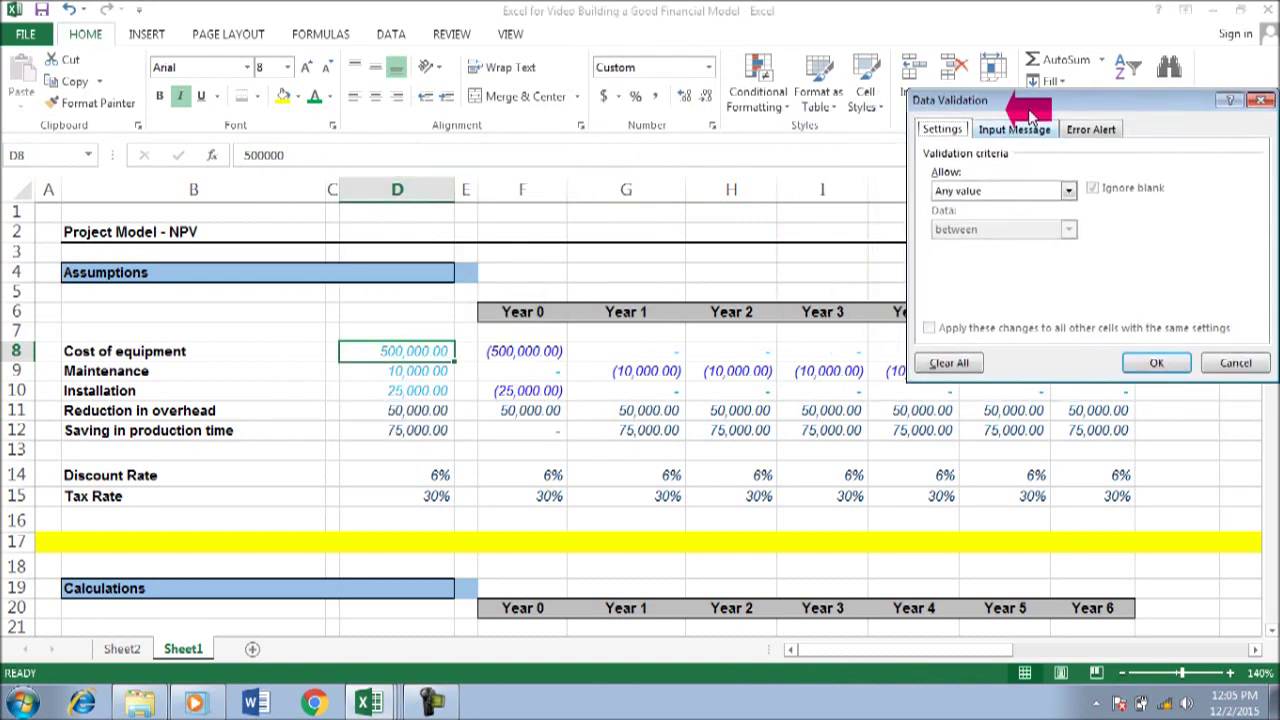
{"action": "left_click", "coordinate": [1069, 190]}
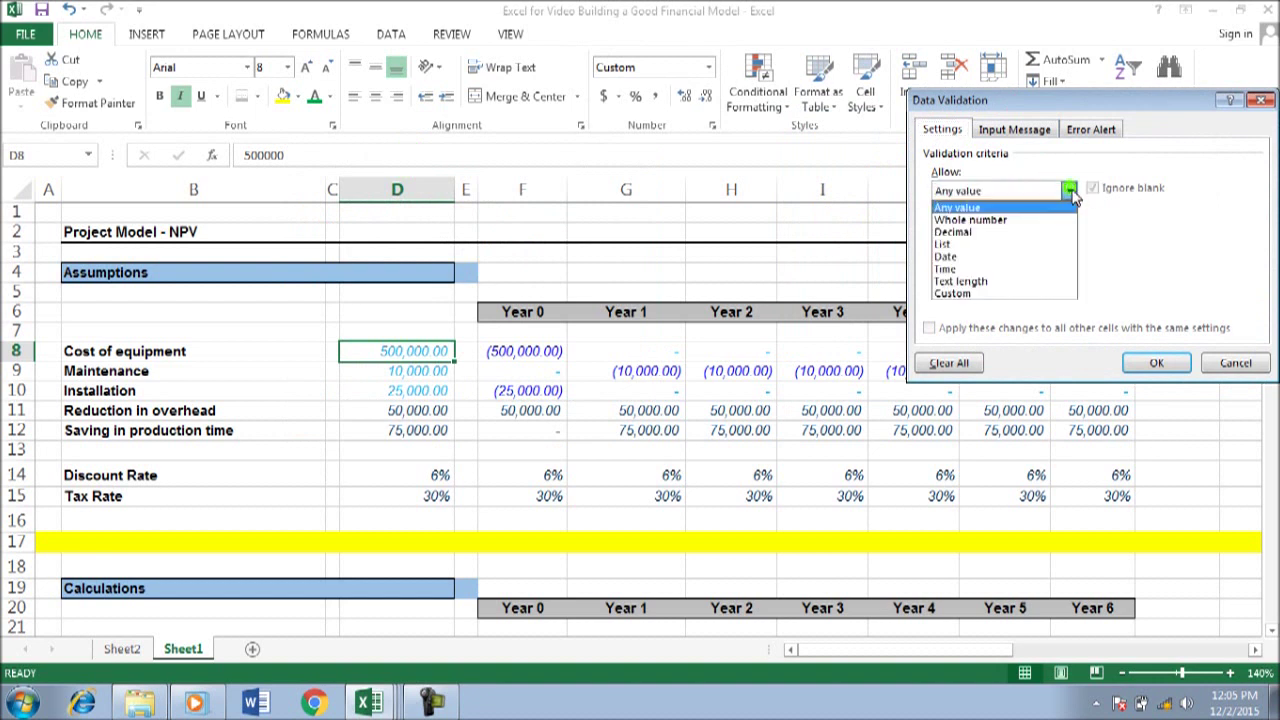
{"action": "left_click", "coordinate": [958, 207]}
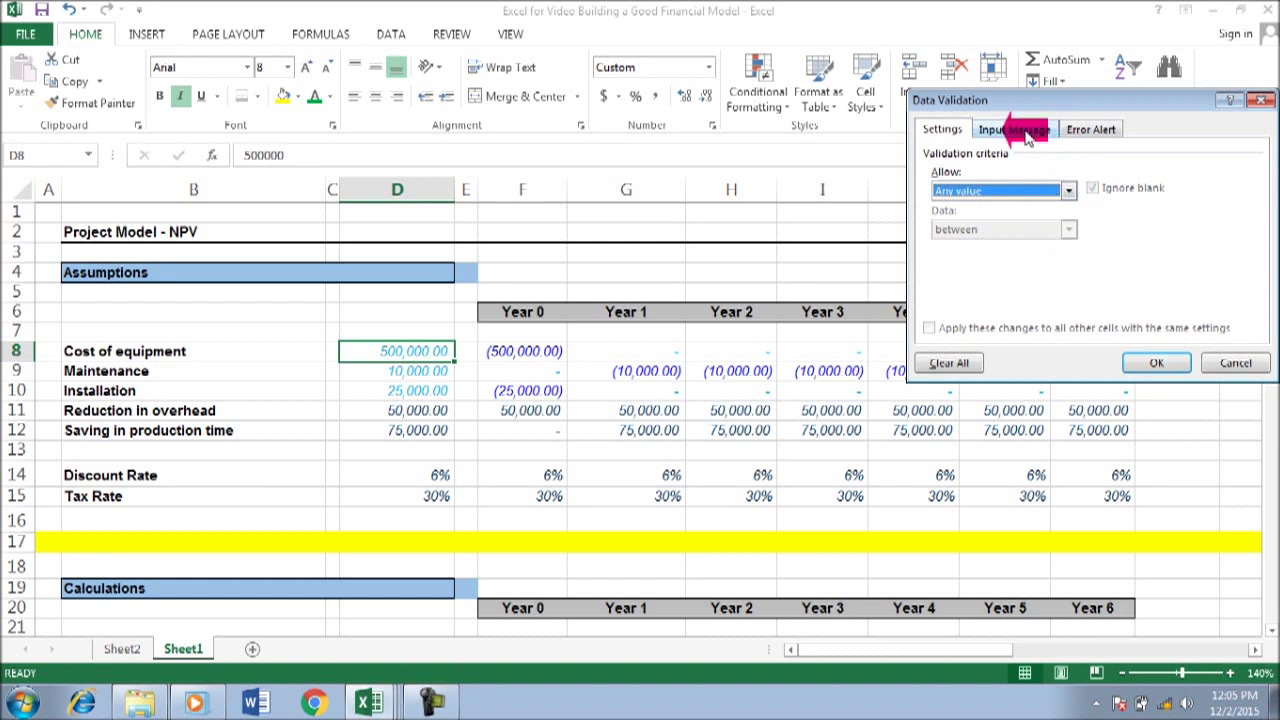
{"action": "left_click", "coordinate": [1068, 190]}
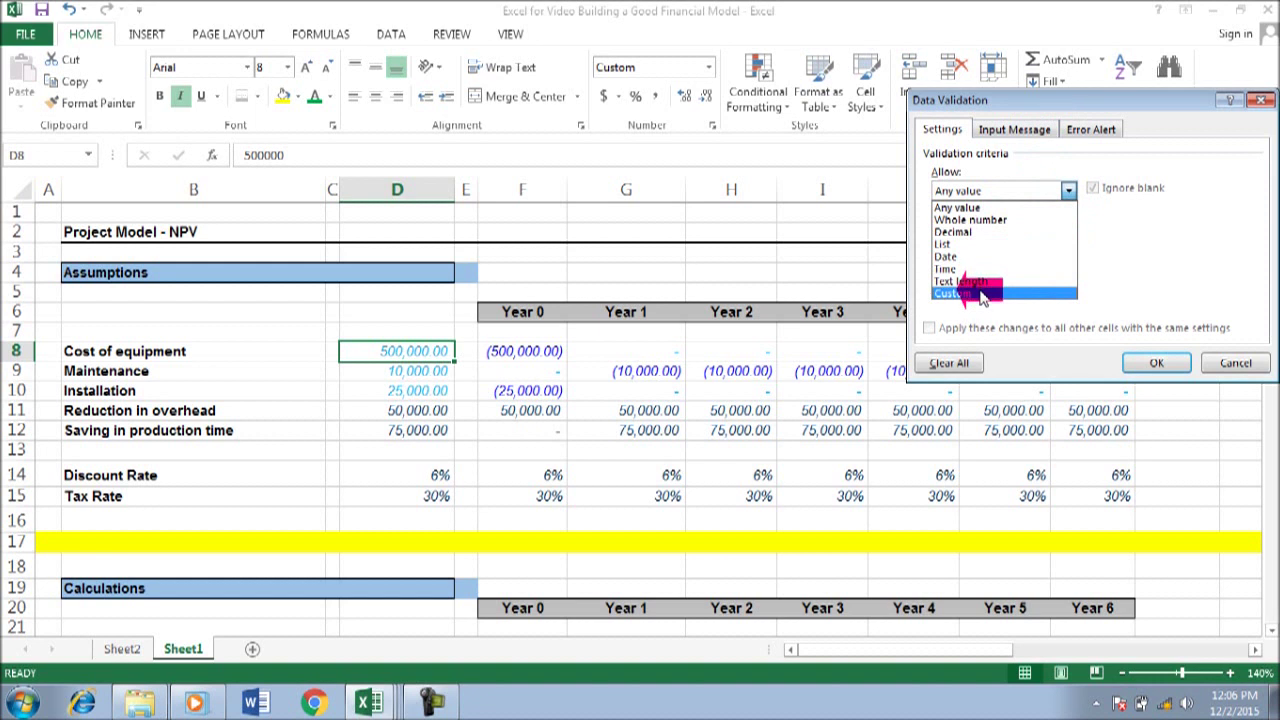
{"action": "left_click", "coordinate": [979, 220]}
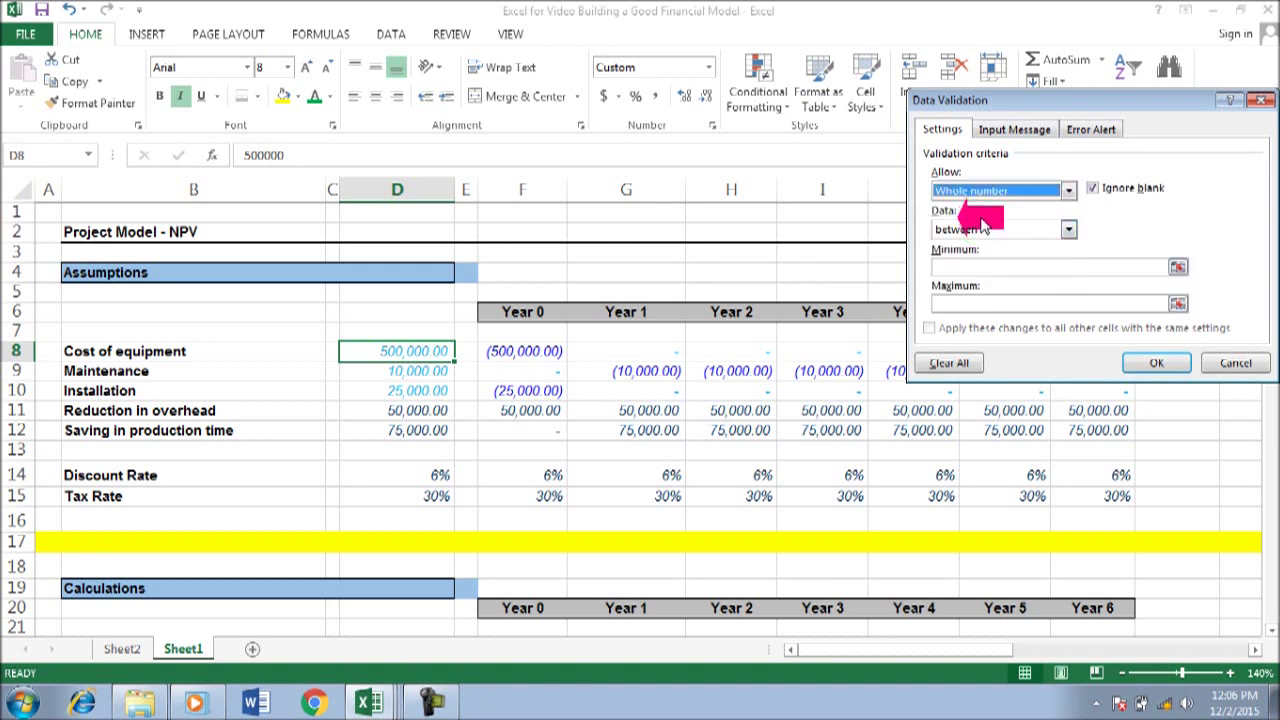
{"action": "left_click", "coordinate": [1068, 229]}
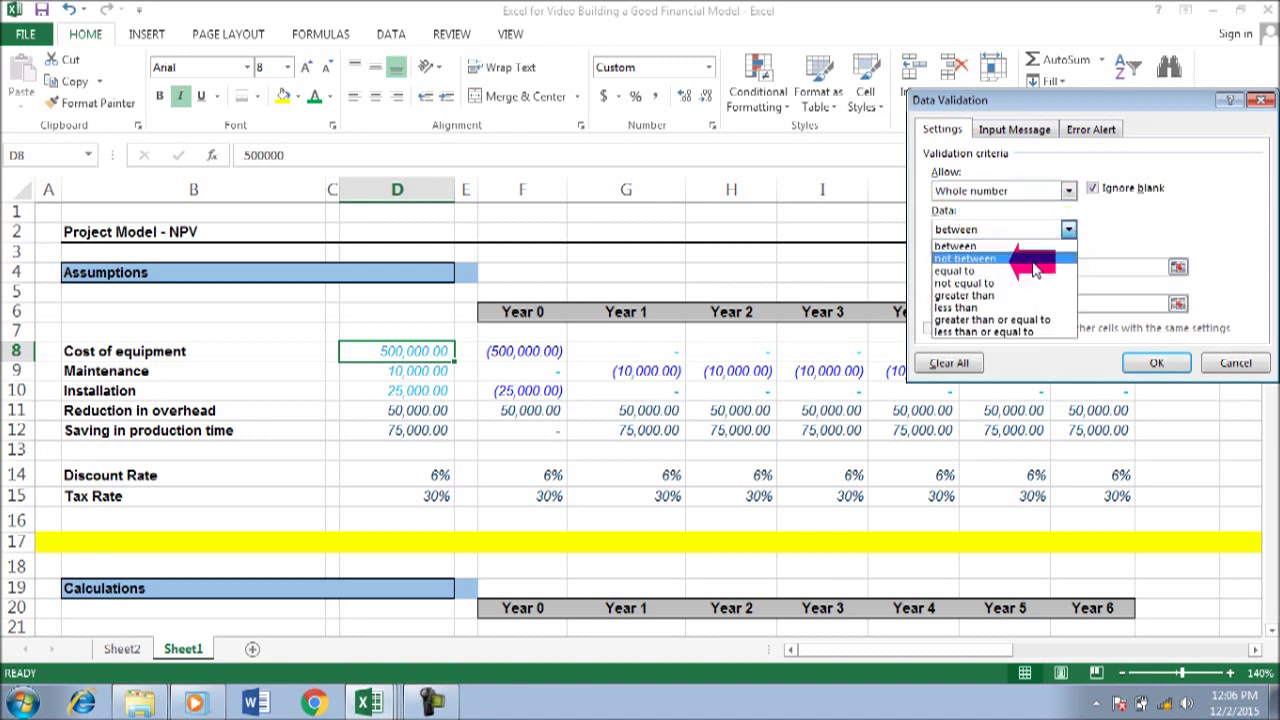
{"action": "left_click", "coordinate": [995, 296]}
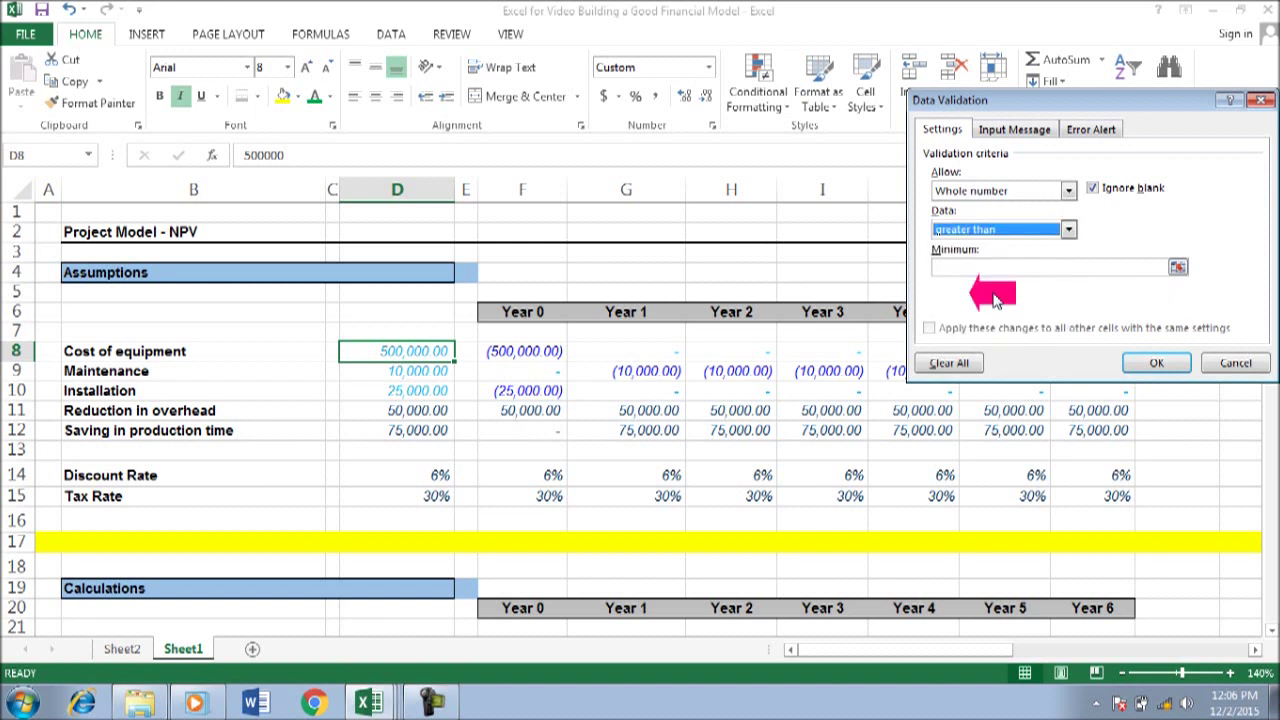
{"action": "left_click", "coordinate": [975, 265]}
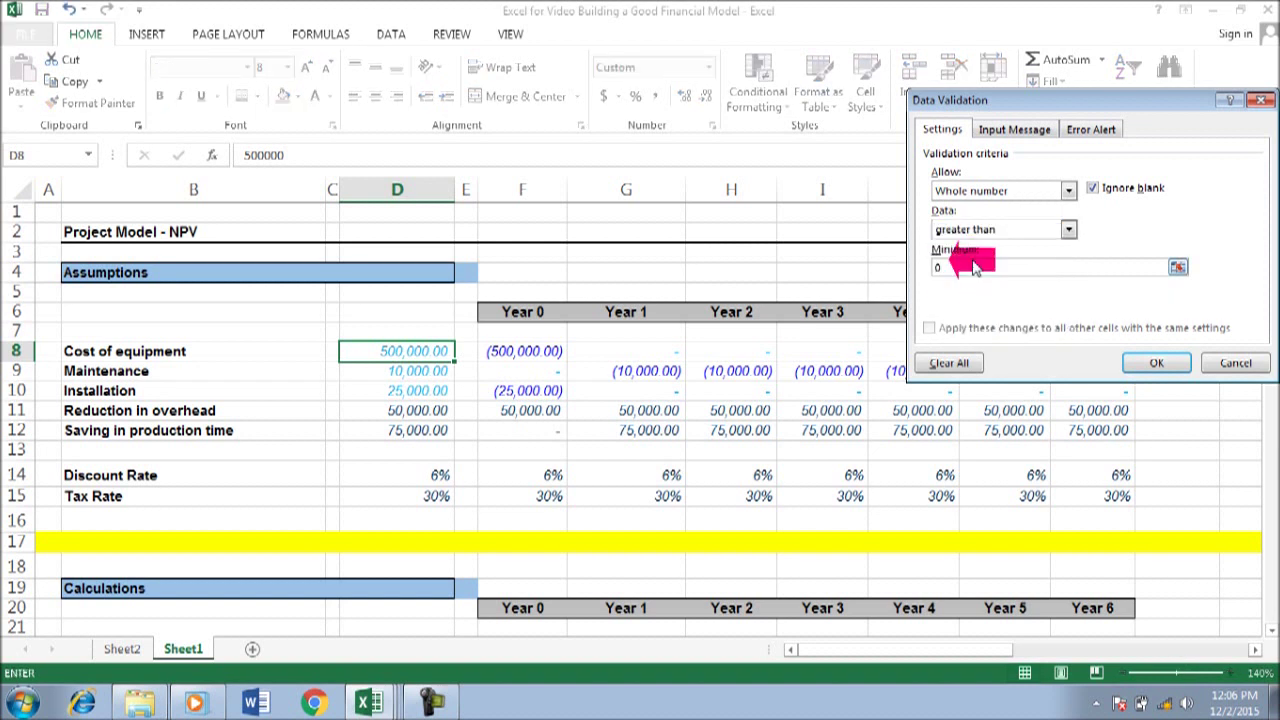
Step: Give the D8 validation an input message titled "Data Entry" with the text "Insert number >0"
{"action": "left_click", "coordinate": [1014, 130]}
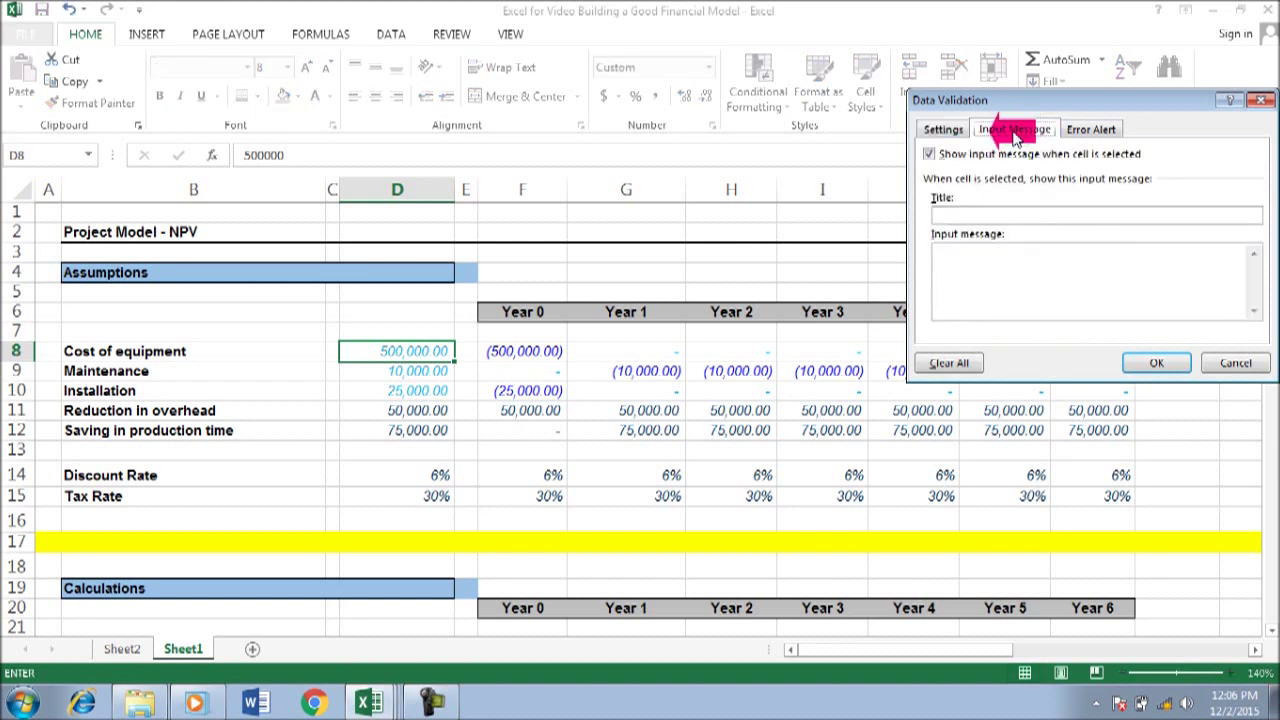
{"action": "left_click_drag", "start_coordinate": [998, 104], "coordinate": [771, 51]}
{"action": "left_click", "coordinate": [728, 158]}
{"action": "left_click", "coordinate": [732, 163]}
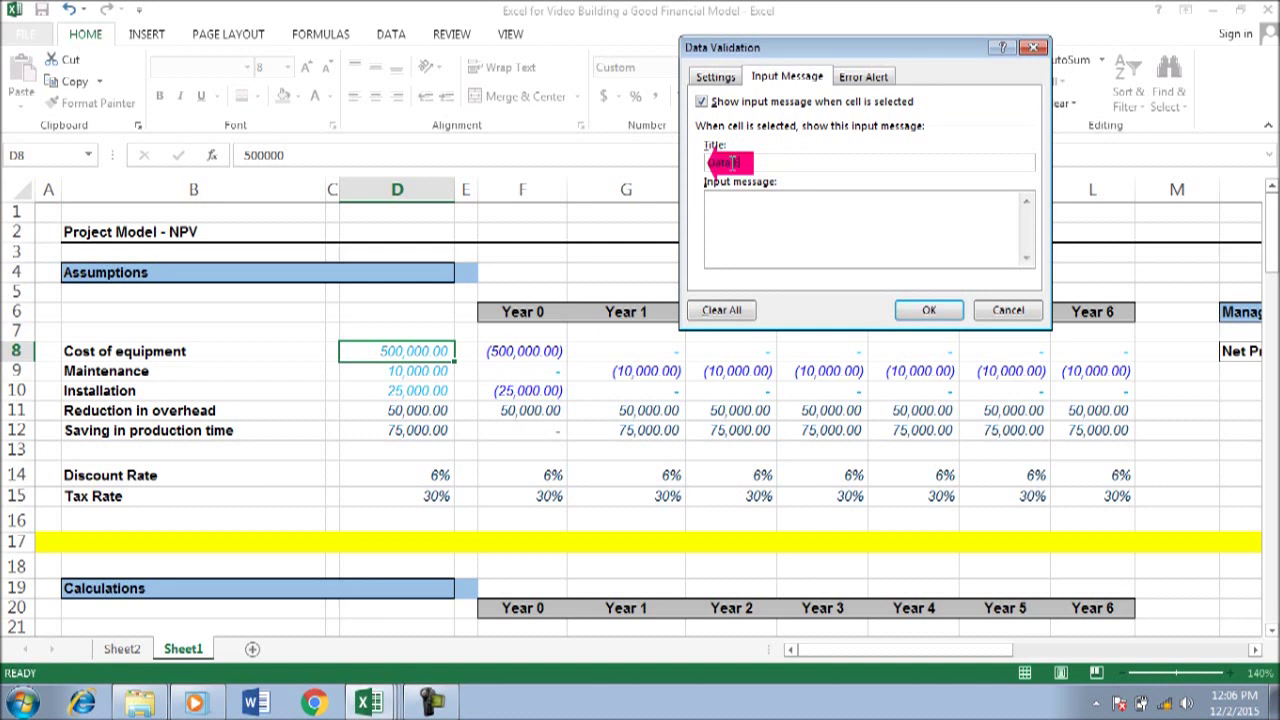
{"action": "key", "text": "BackSpace"}
{"action": "left_click", "coordinate": [718, 210]}
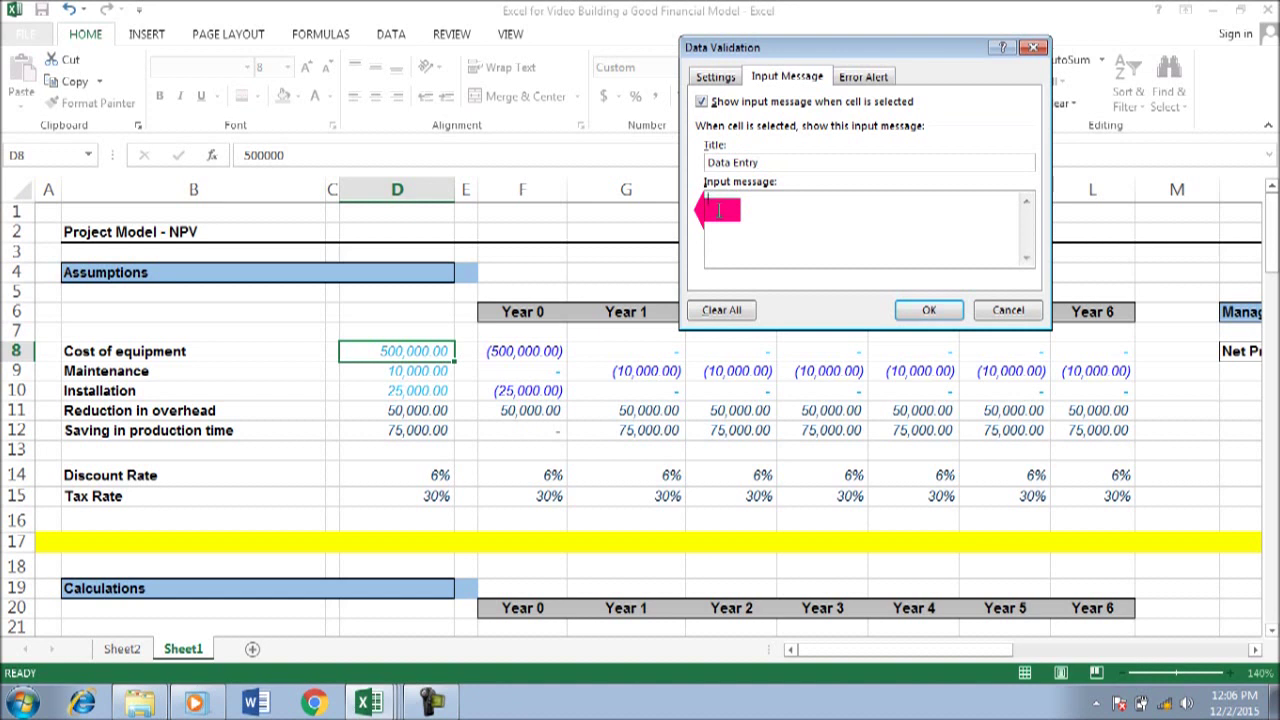
{"action": "type", "text": "Insert number >0"}
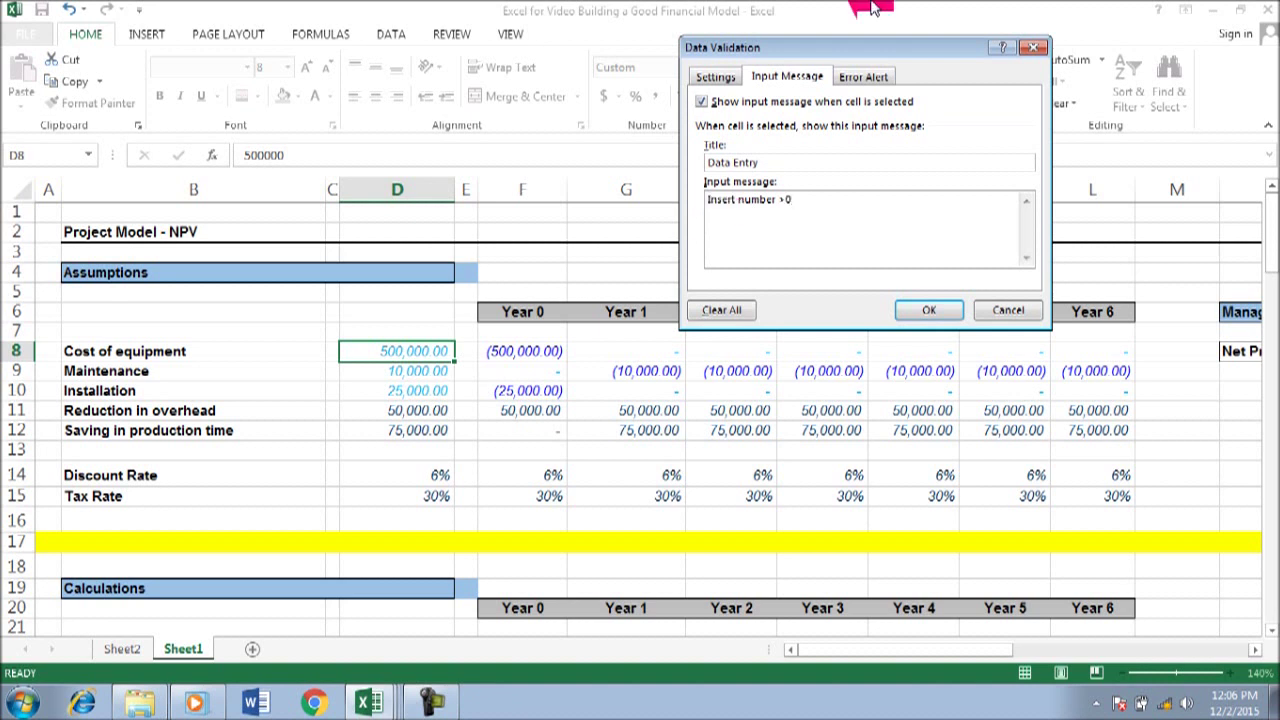
Step: Add a Stop error alert titled "Data Entry Error" with the message "Oops I told you to input >0" and apply the validation
{"action": "left_click", "coordinate": [862, 76]}
{"action": "left_click", "coordinate": [896, 164]}
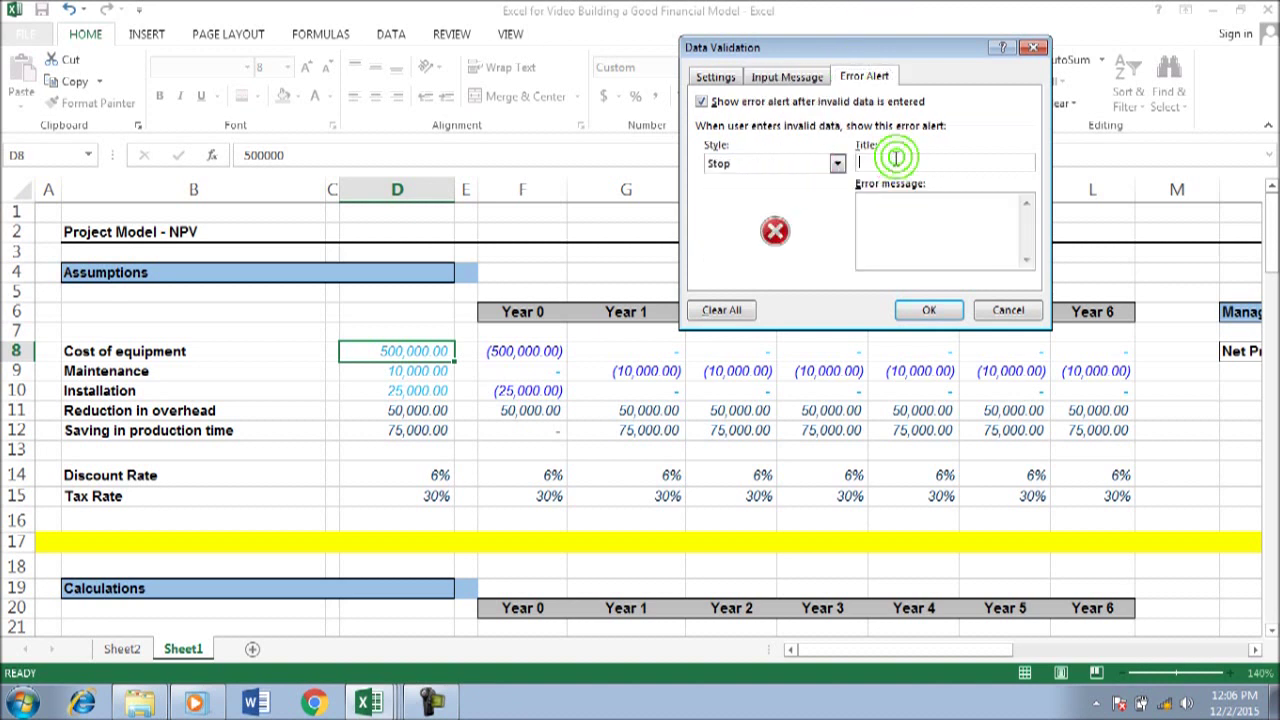
{"action": "type", "text": "Data Entry Error"}
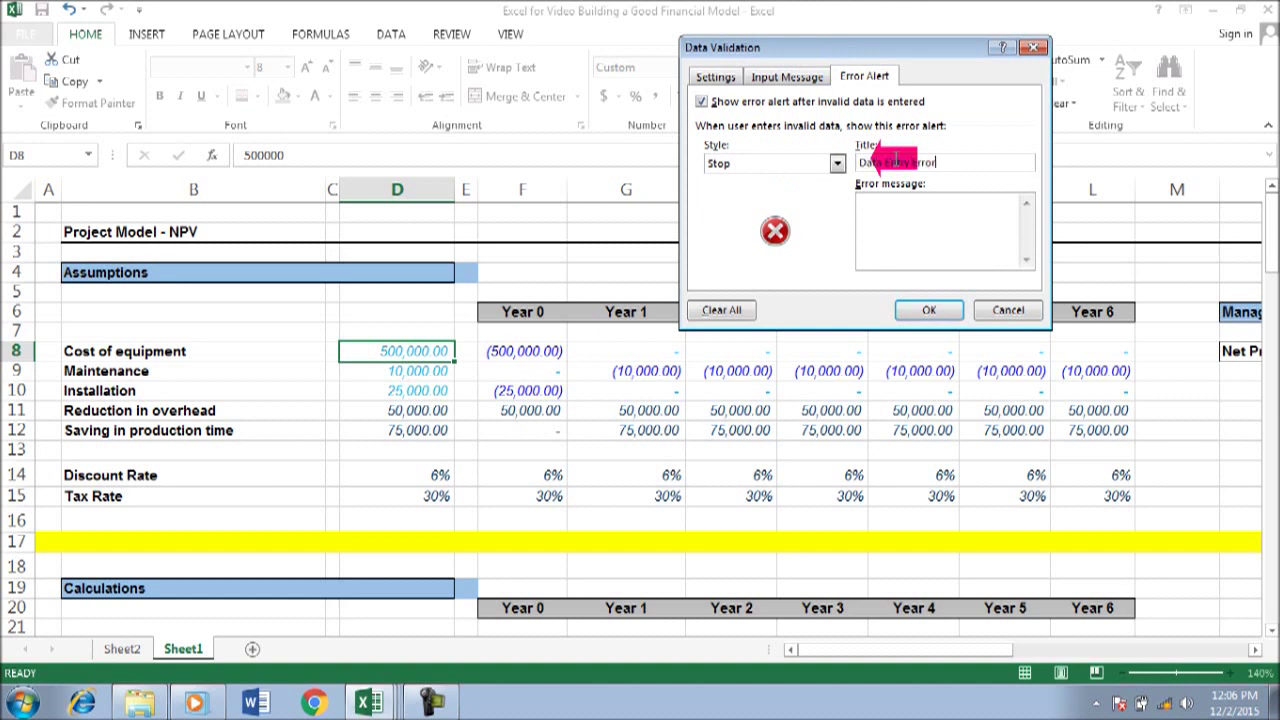
{"action": "left_click", "coordinate": [873, 200]}
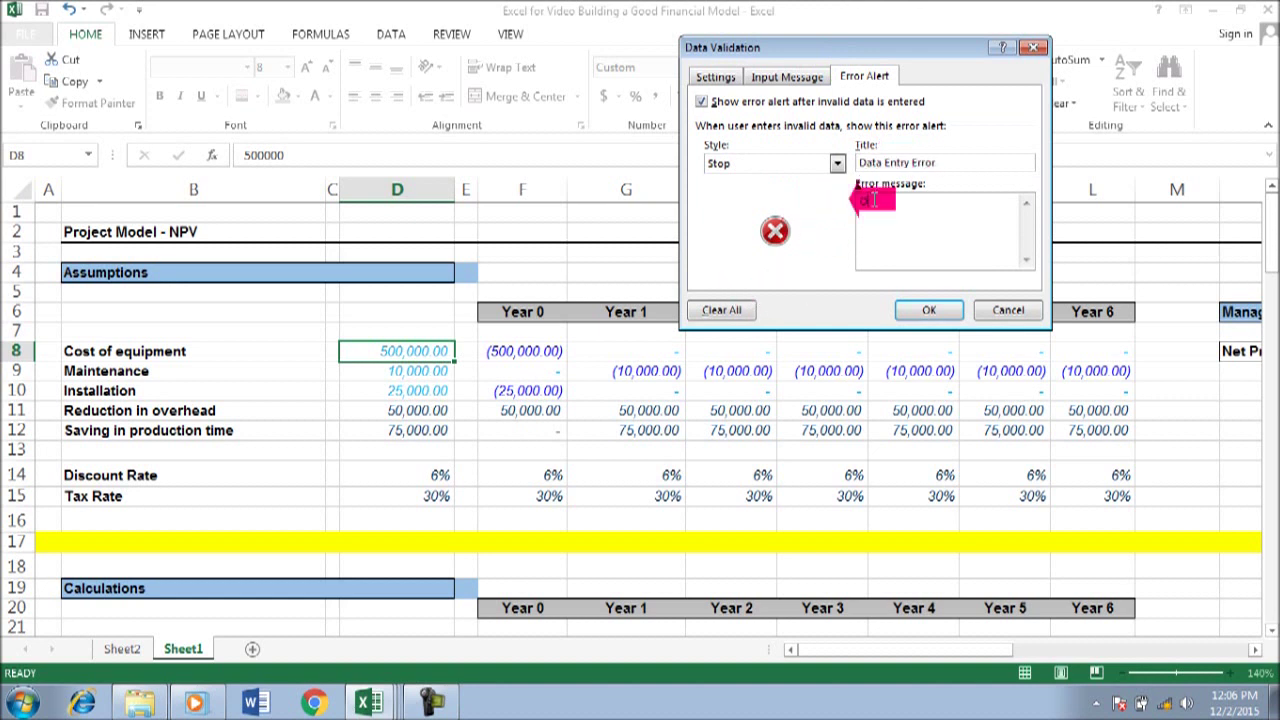
{"action": "type", "text": "Oops I told you to inpout"}
{"action": "key", "text": "BackSpace"}
{"action": "key", "text": "BackSpace"}
{"action": "type", "text": "ut >"}
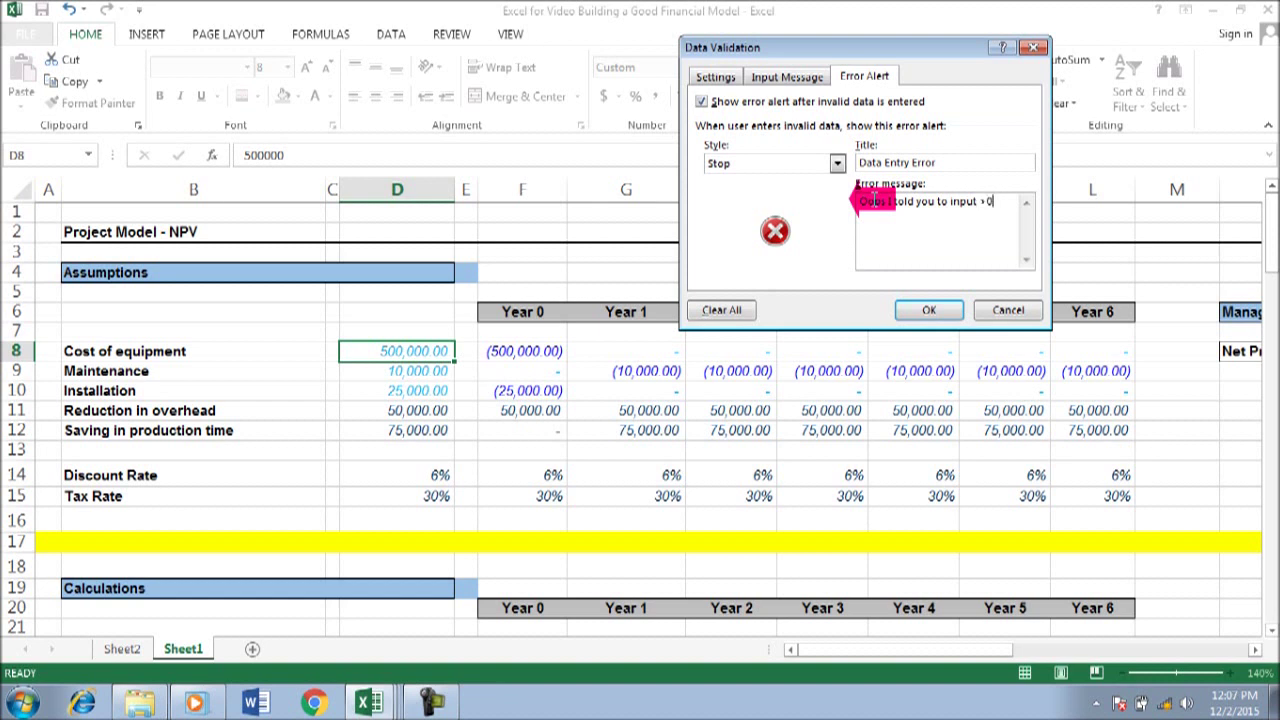
{"action": "type", "text": "0"}
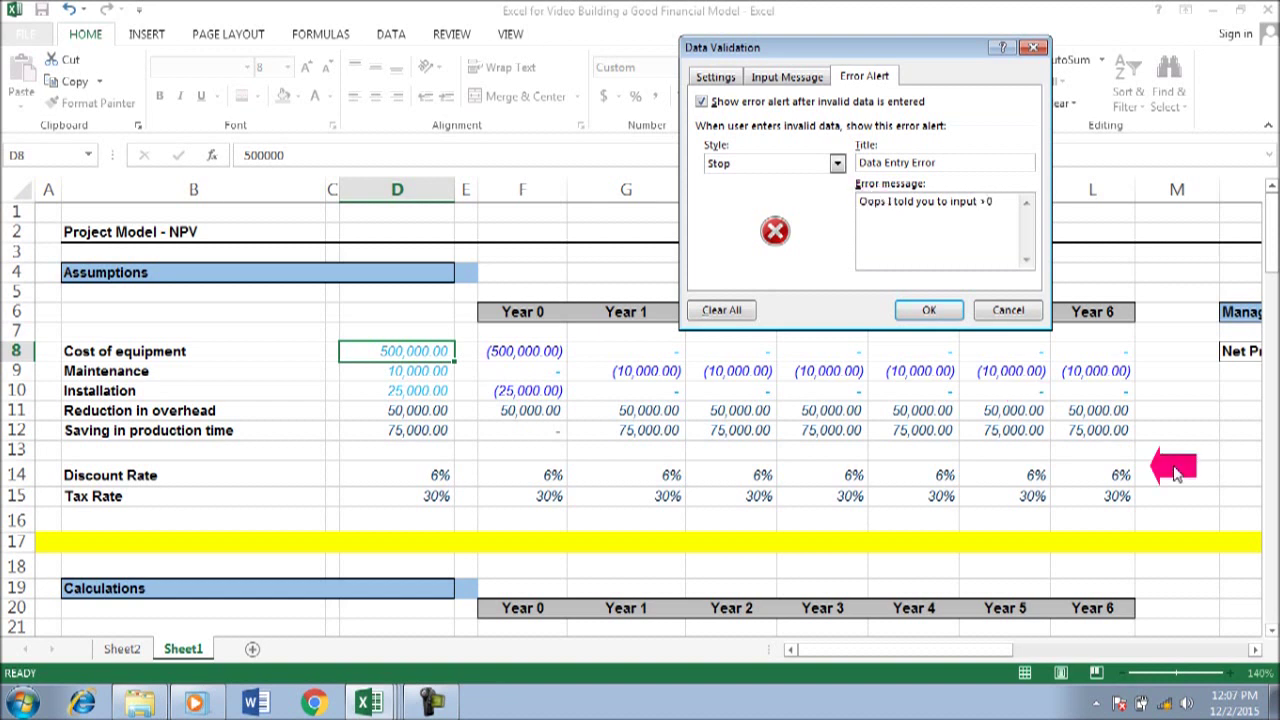
{"action": "left_click", "coordinate": [929, 311]}
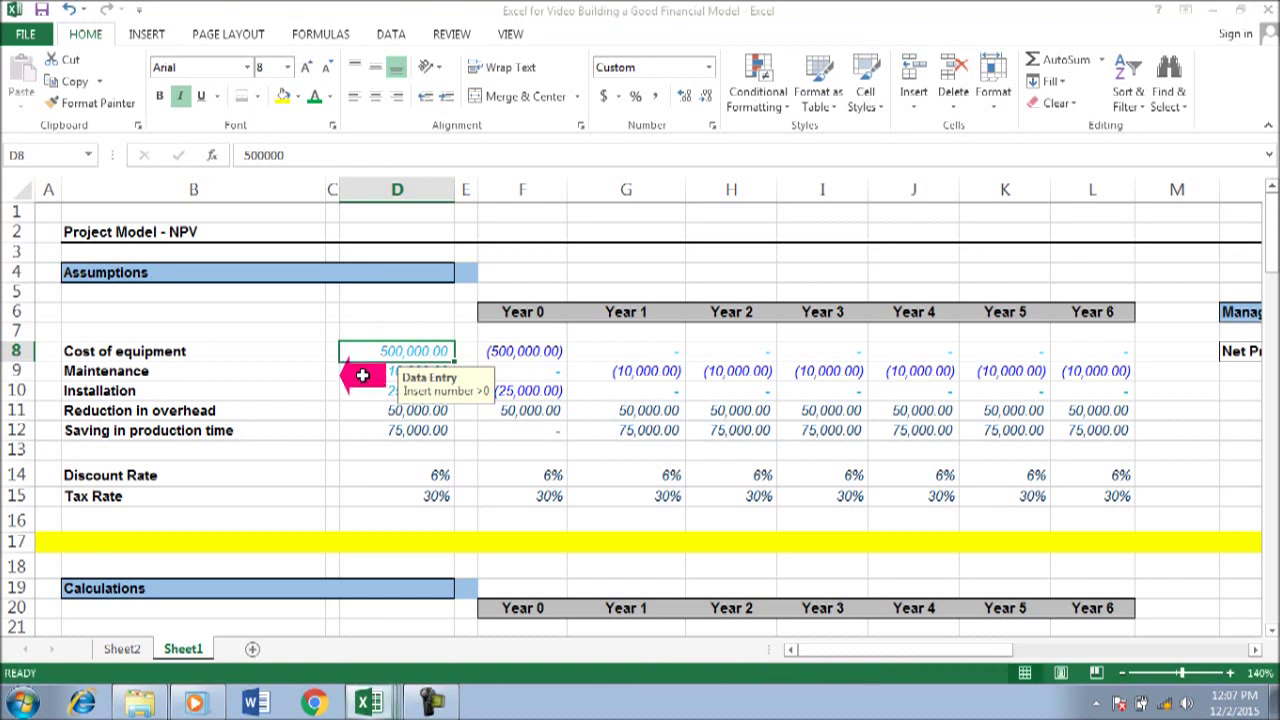
Step: Copy only the validation from D8 to the inputs in D9:D12 and check the input message on D12
{"action": "key", "text": "ctrl+c"}
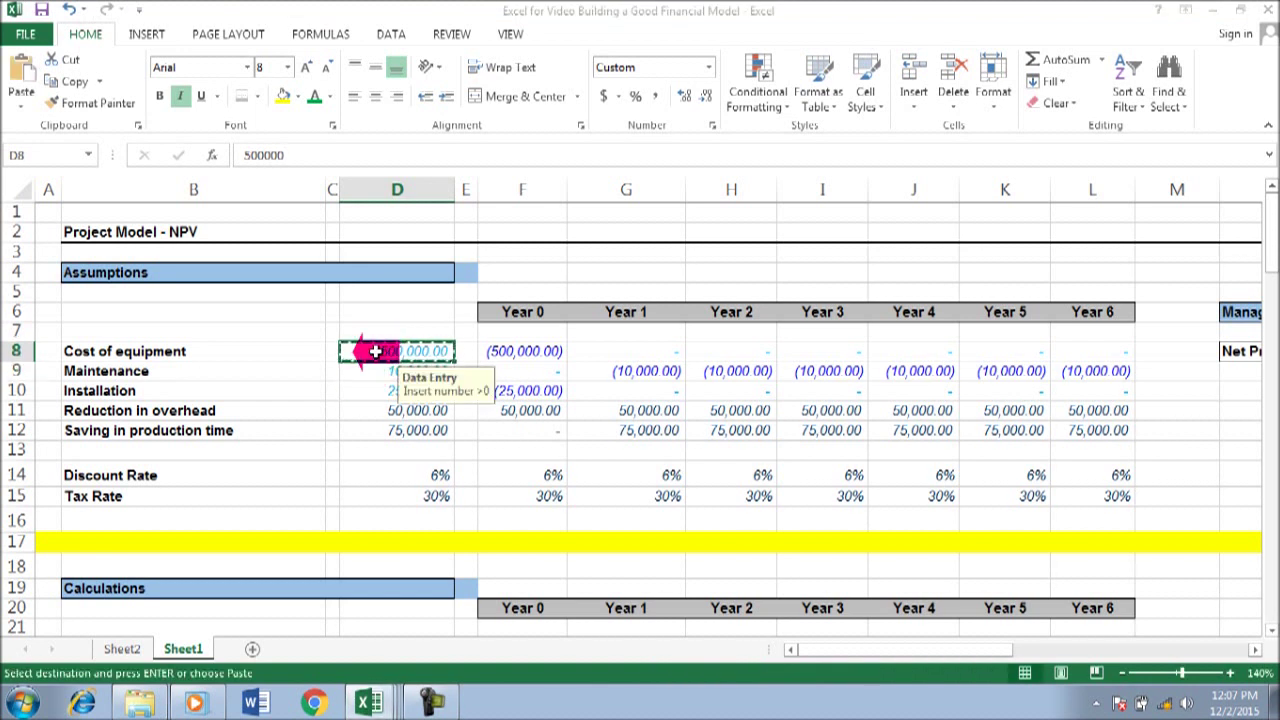
{"action": "left_click_drag", "start_coordinate": [378, 371], "coordinate": [372, 430]}
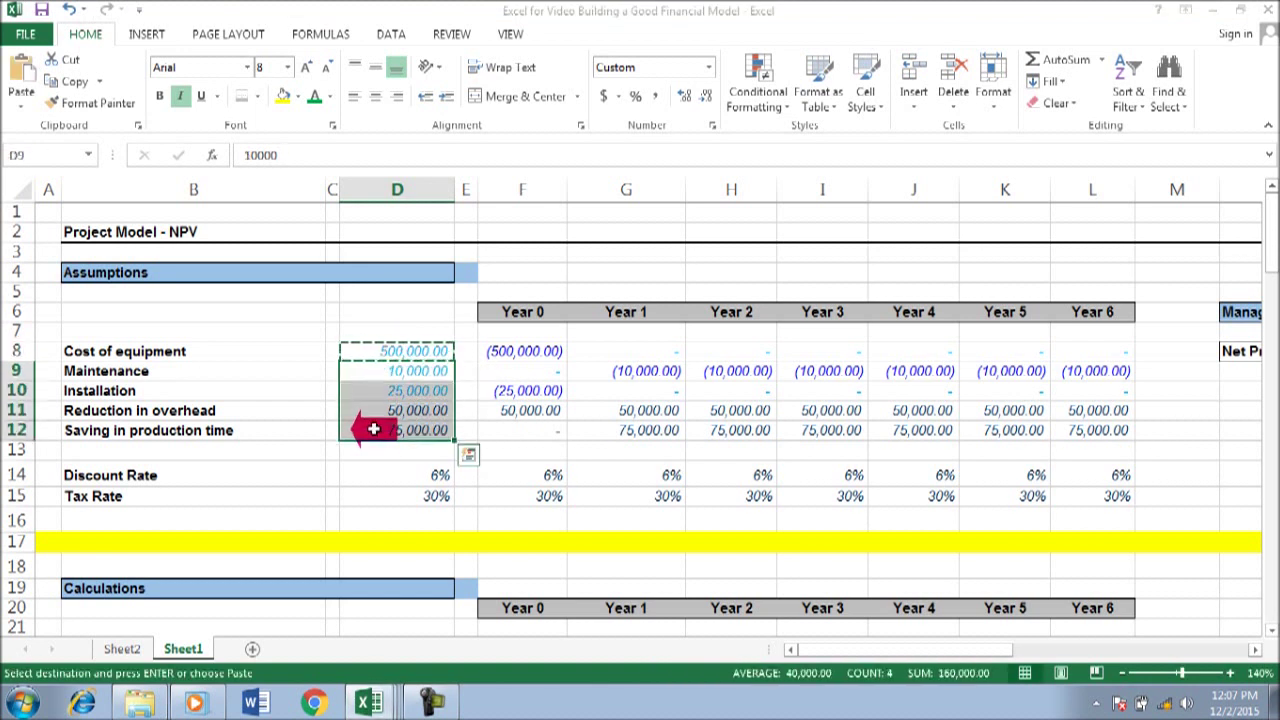
{"action": "key", "text": "alt+e"}
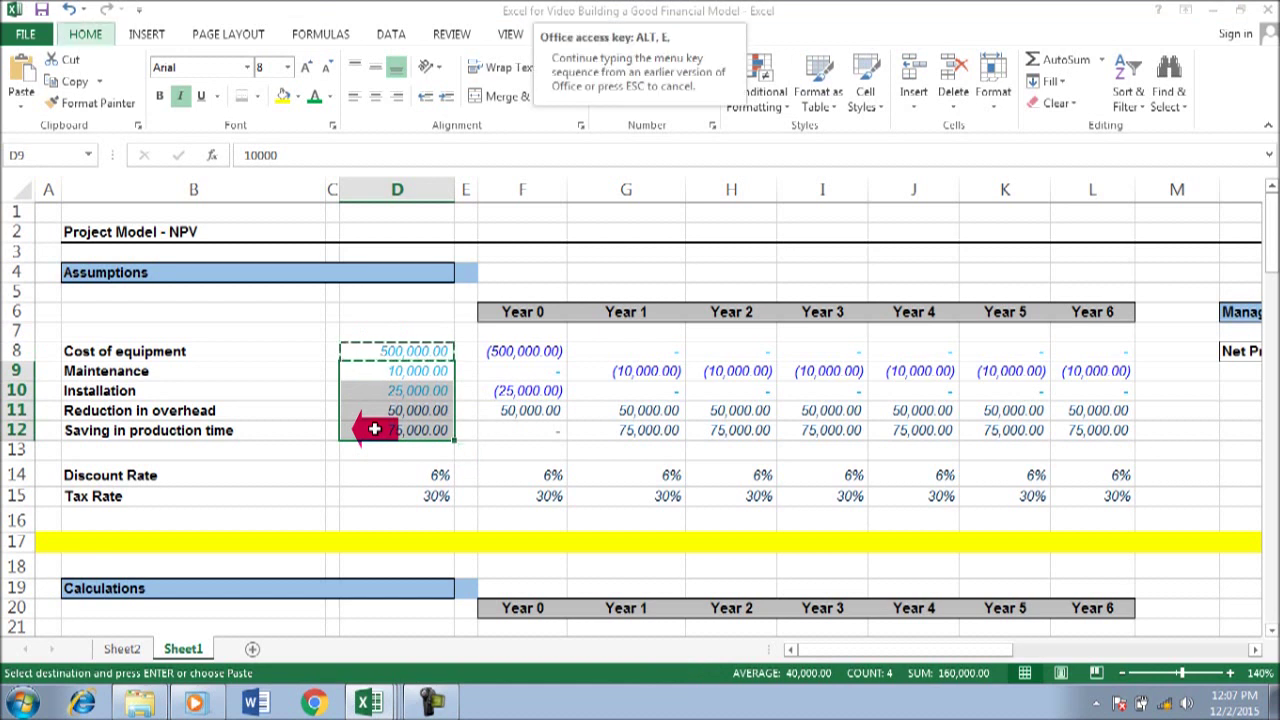
{"action": "key", "text": "s"}
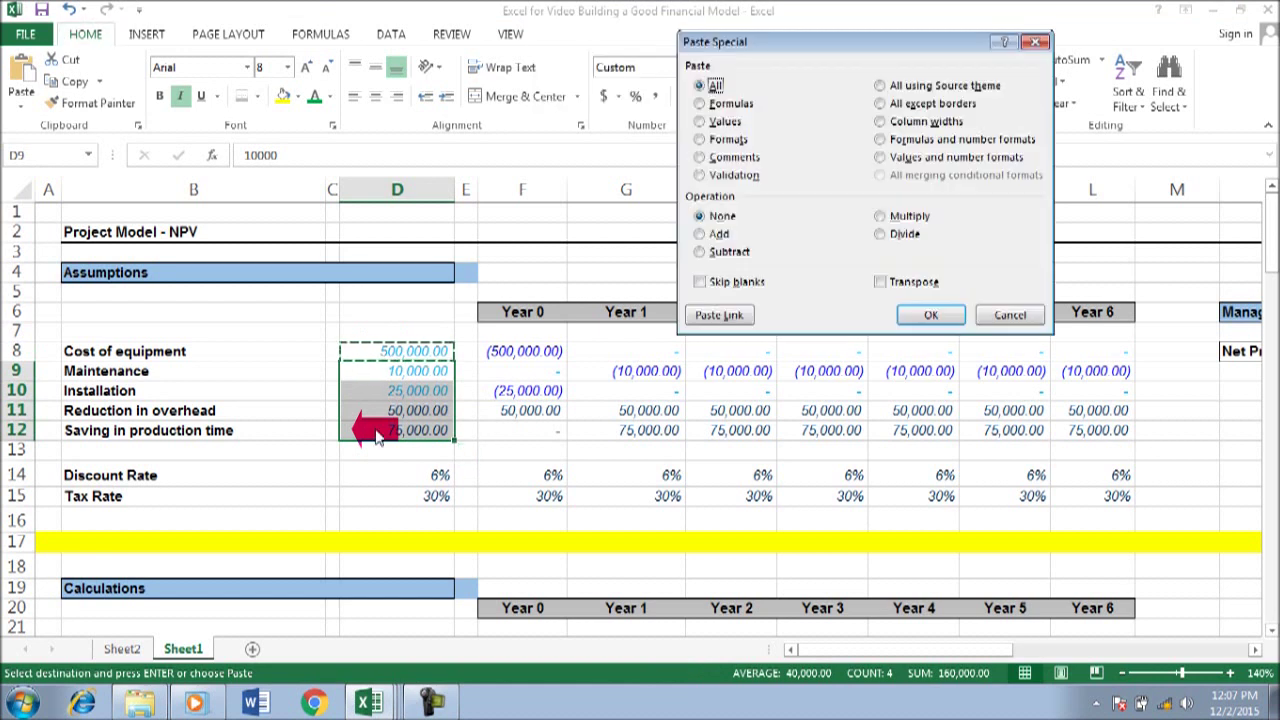
{"action": "left_click", "coordinate": [722, 175]}
{"action": "left_click", "coordinate": [932, 315]}
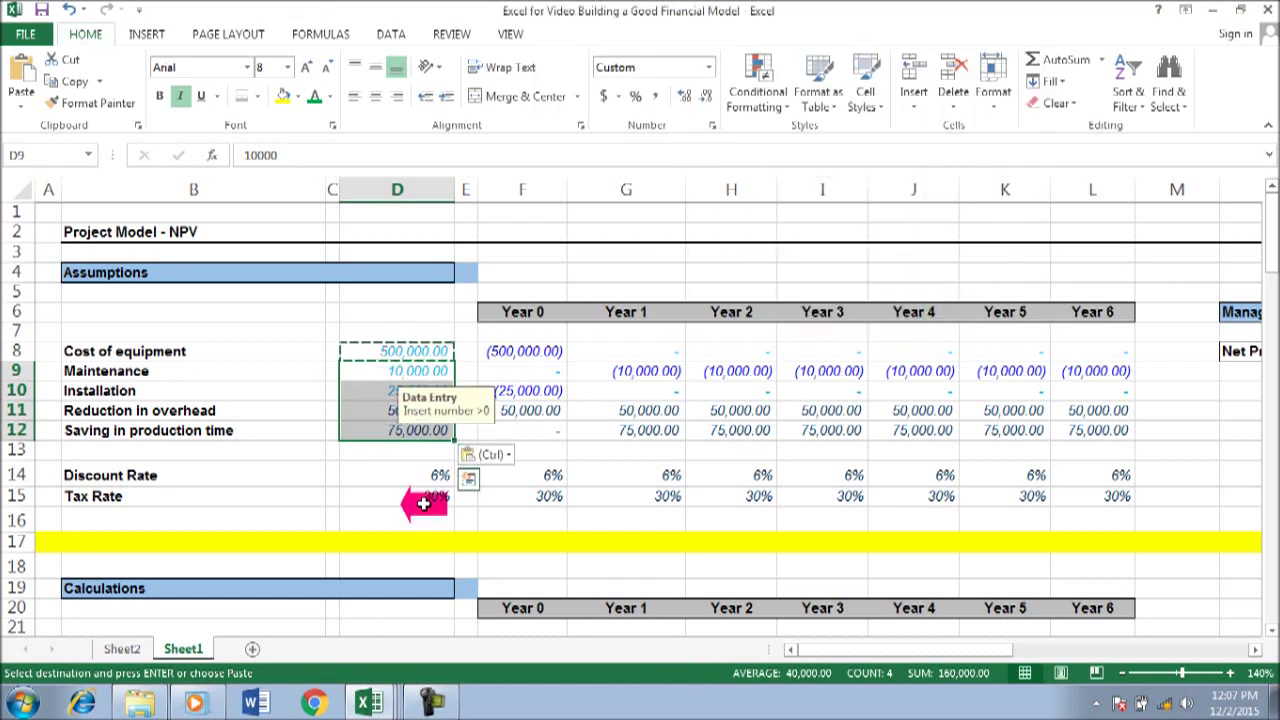
{"action": "left_click", "coordinate": [399, 430]}
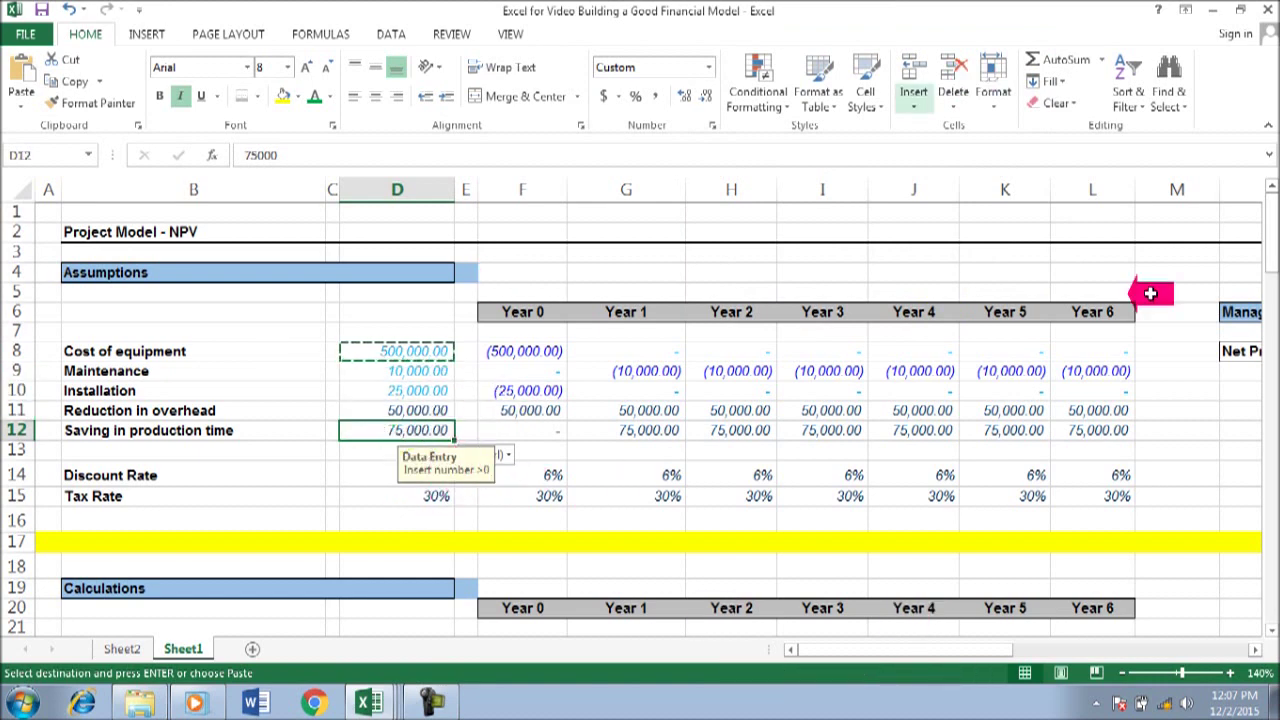
Step: Test the validation by trying to enter -2 as the Maintenance input in D9
{"action": "left_click", "coordinate": [1233, 674]}
{"action": "left_click", "coordinate": [1233, 674]}
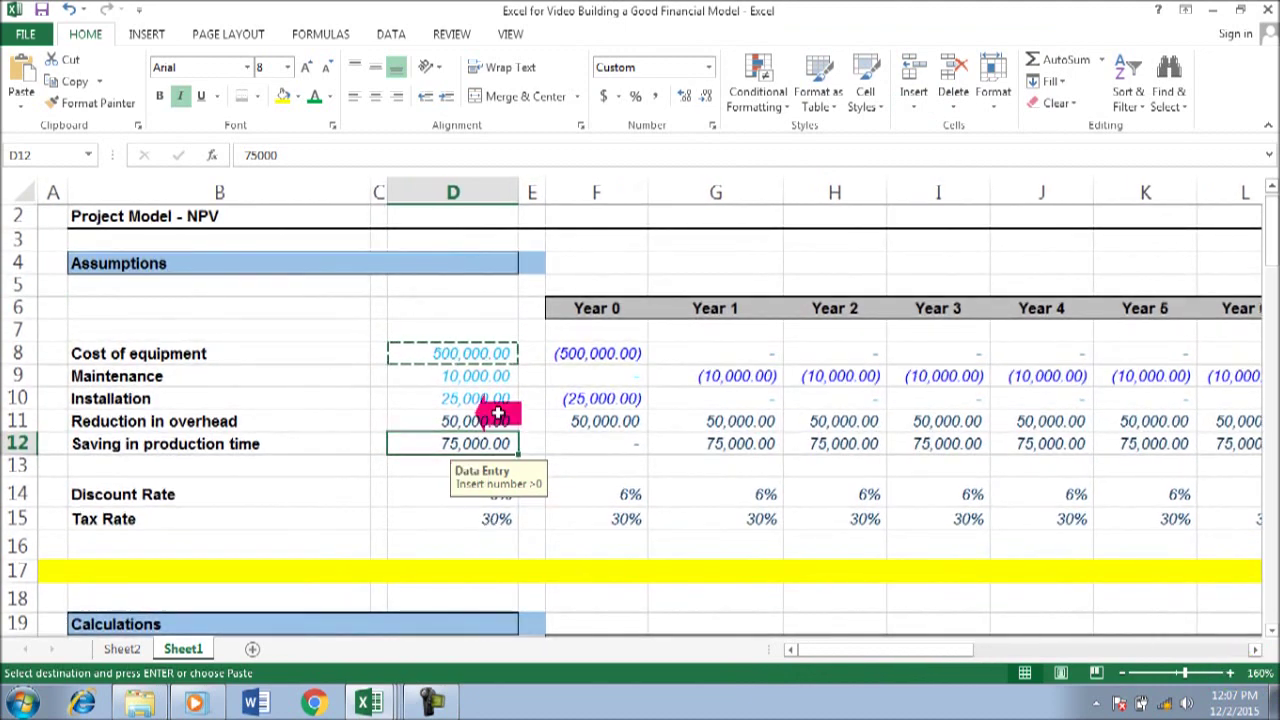
{"action": "left_click", "coordinate": [462, 374]}
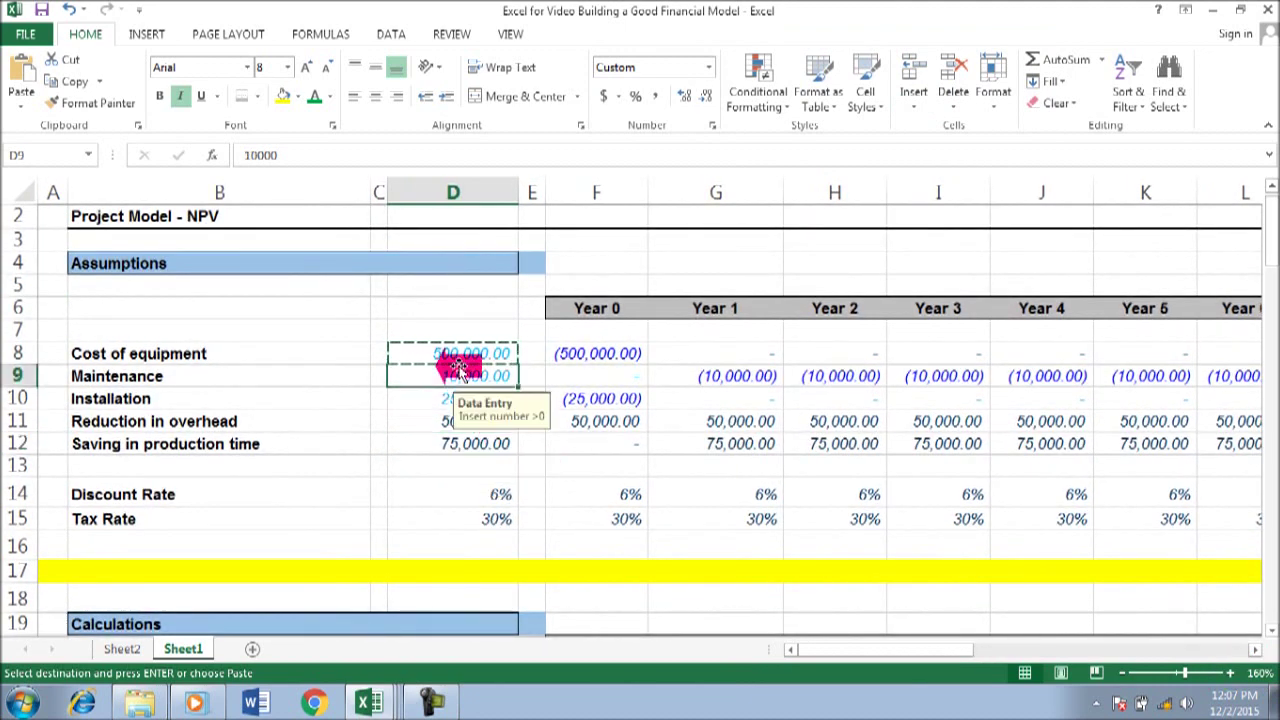
{"action": "key", "text": "BackSpace"}
{"action": "type", "text": "-2"}
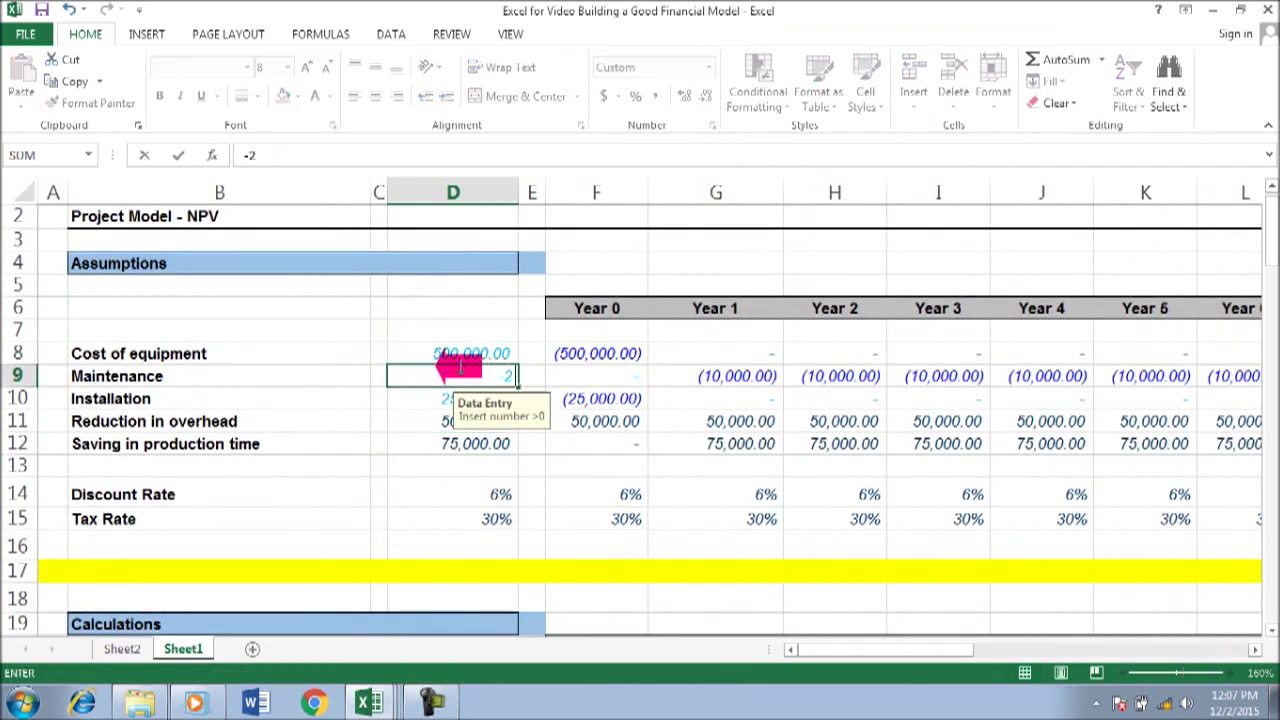
{"action": "key", "text": "Return"}
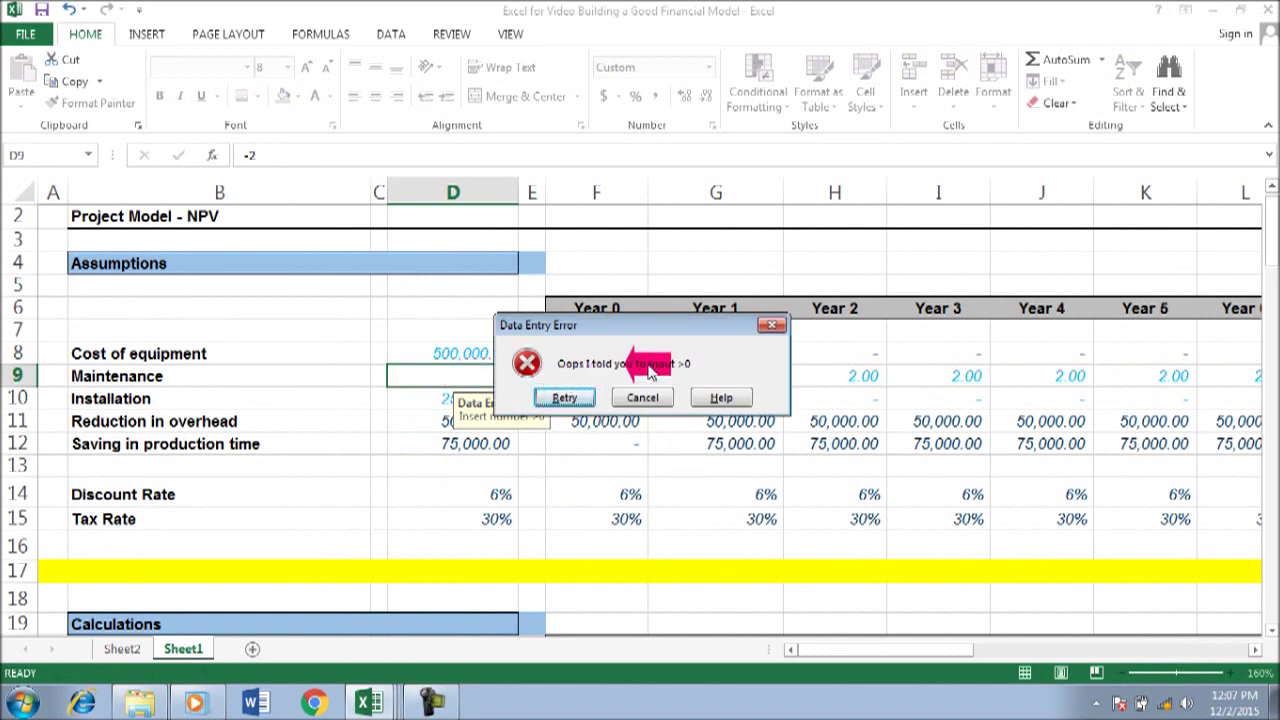
Step: Discard the rejected Maintenance entry in D9, and test the validation by trying to enter 0 as the Installation input in D10
{"action": "left_click", "coordinate": [566, 397]}
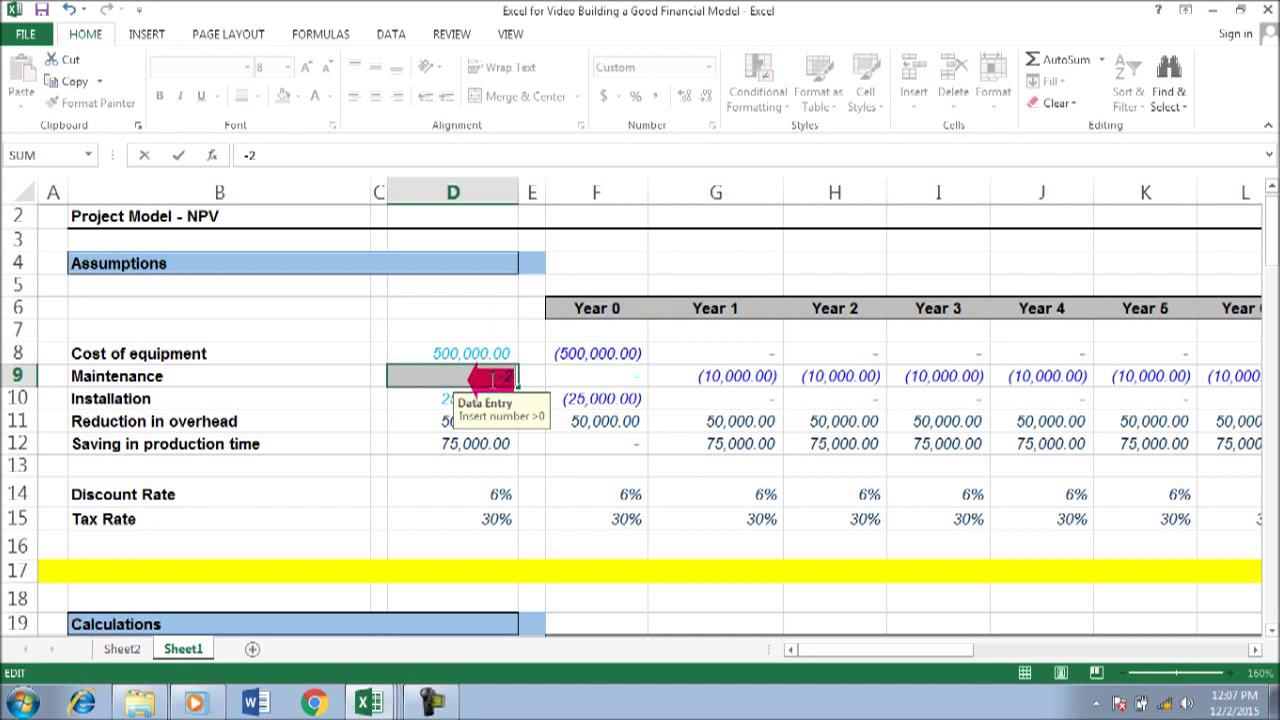
{"action": "key", "text": "Escape"}
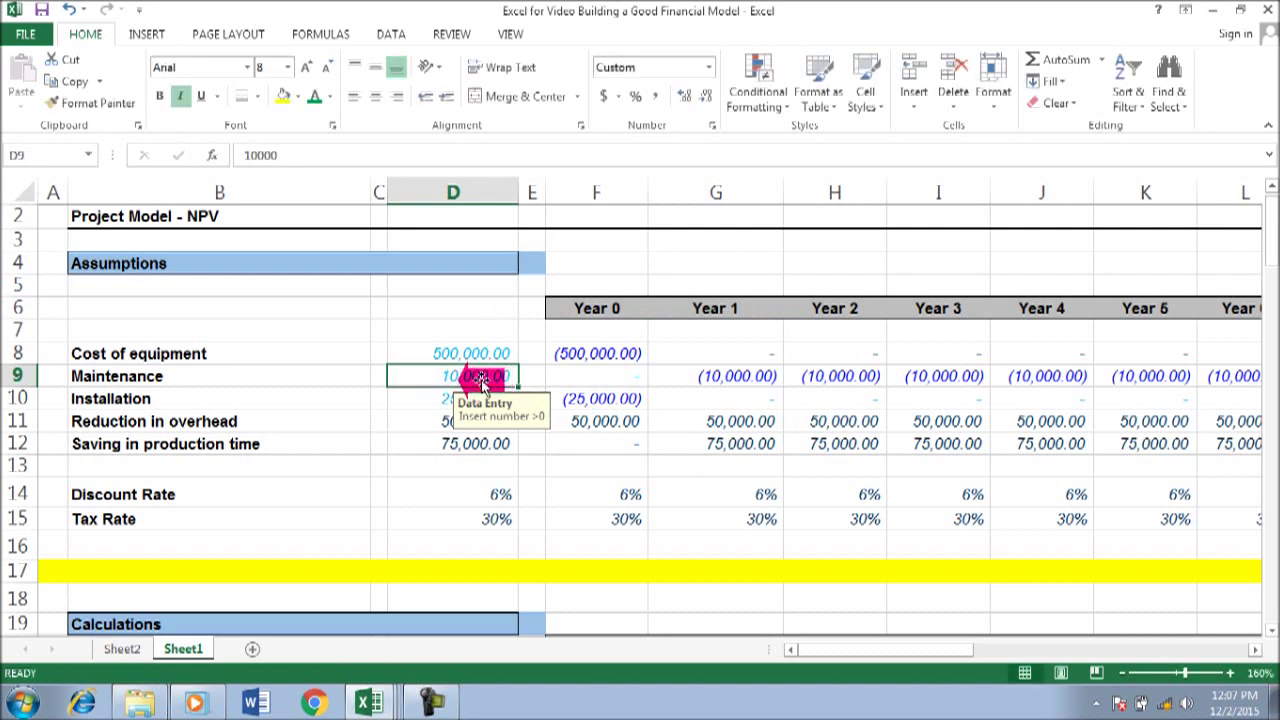
{"action": "left_click", "coordinate": [432, 395]}
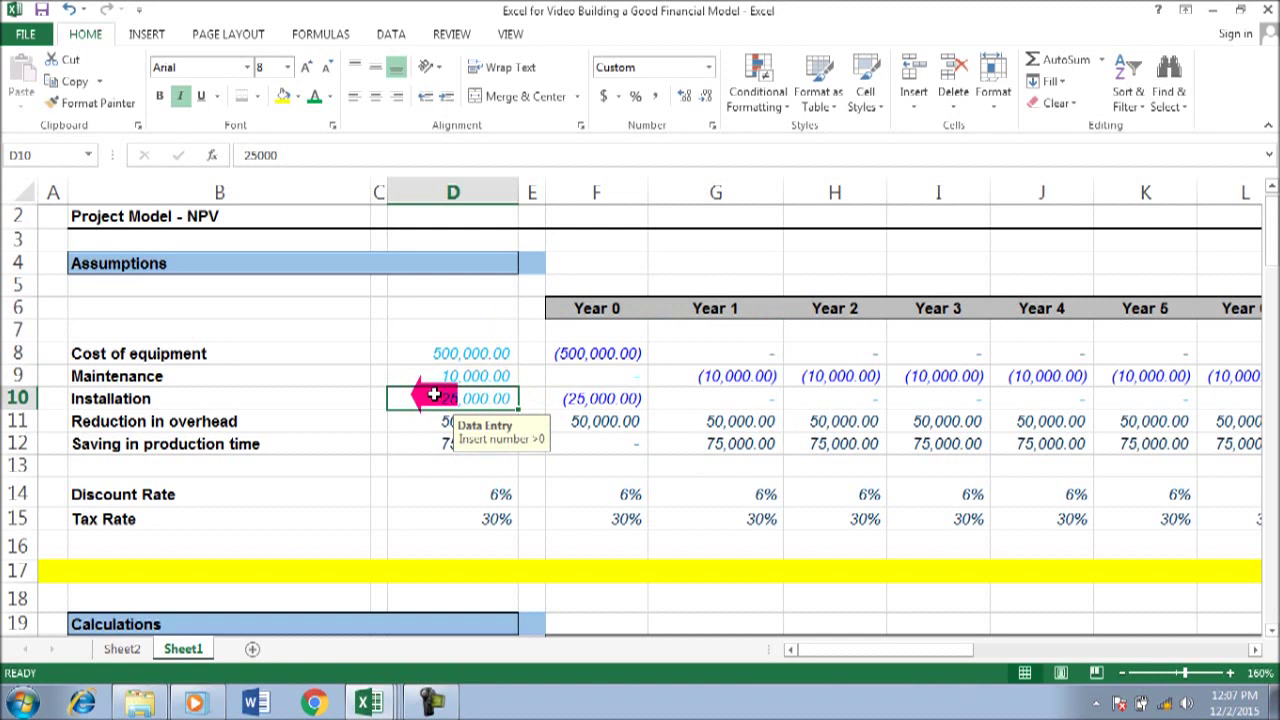
{"action": "type", "text": "0"}
{"action": "key", "text": "Return"}
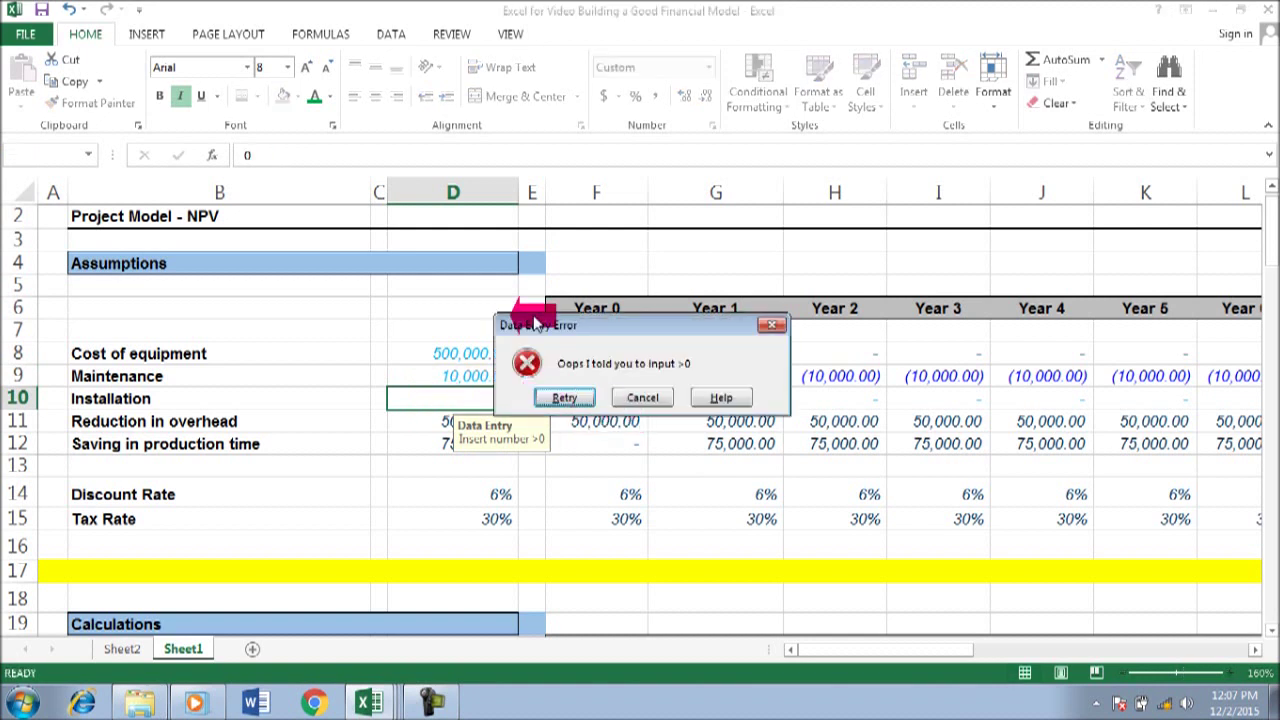
{"action": "left_click", "coordinate": [565, 397]}
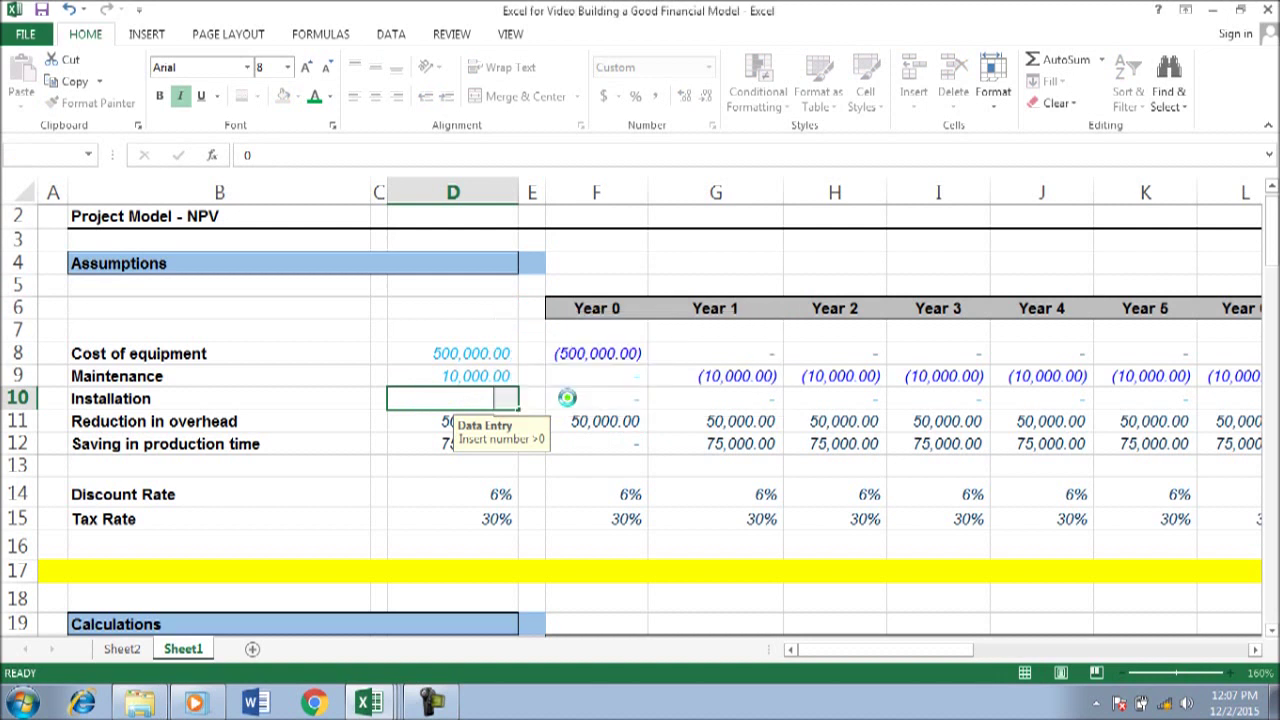
{"action": "key", "text": "Escape"}
Step: Check the input message on Reduction in overhead in D11 and on the selected input range D8:D12
{"action": "left_click", "coordinate": [428, 421]}
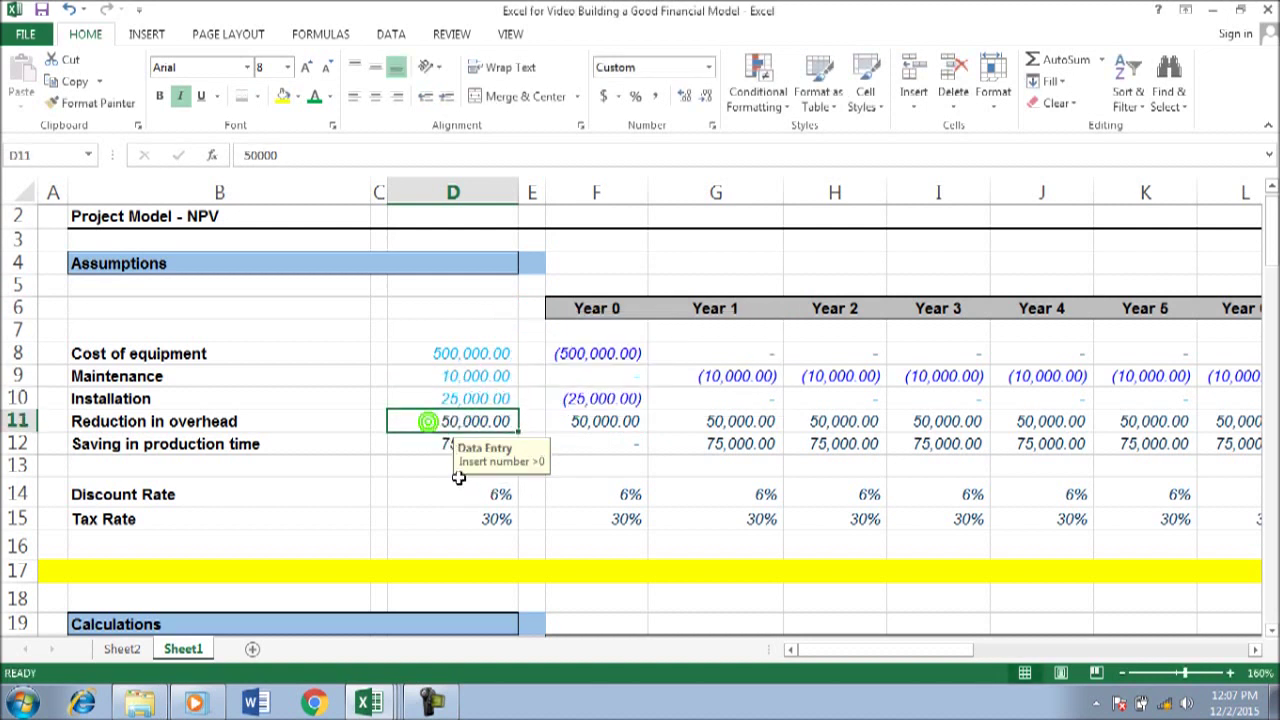
{"action": "left_click", "coordinate": [450, 494]}
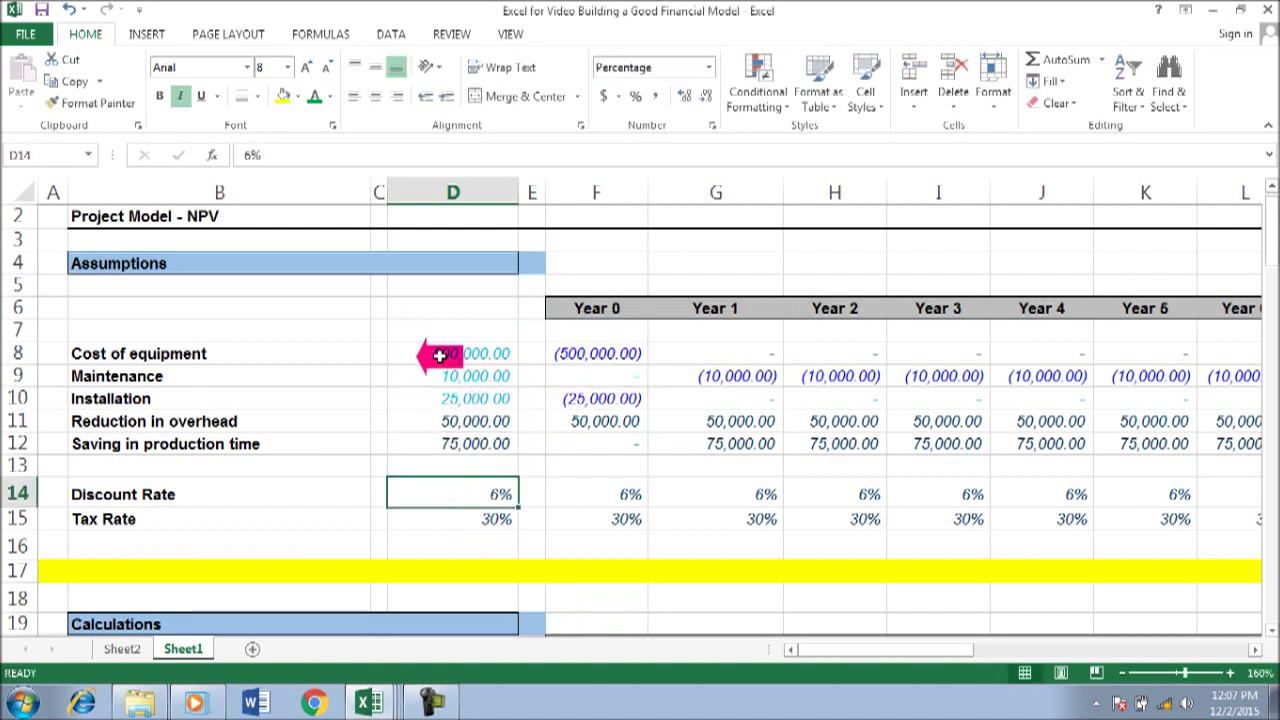
{"action": "left_click_drag", "start_coordinate": [443, 357], "coordinate": [455, 452]}
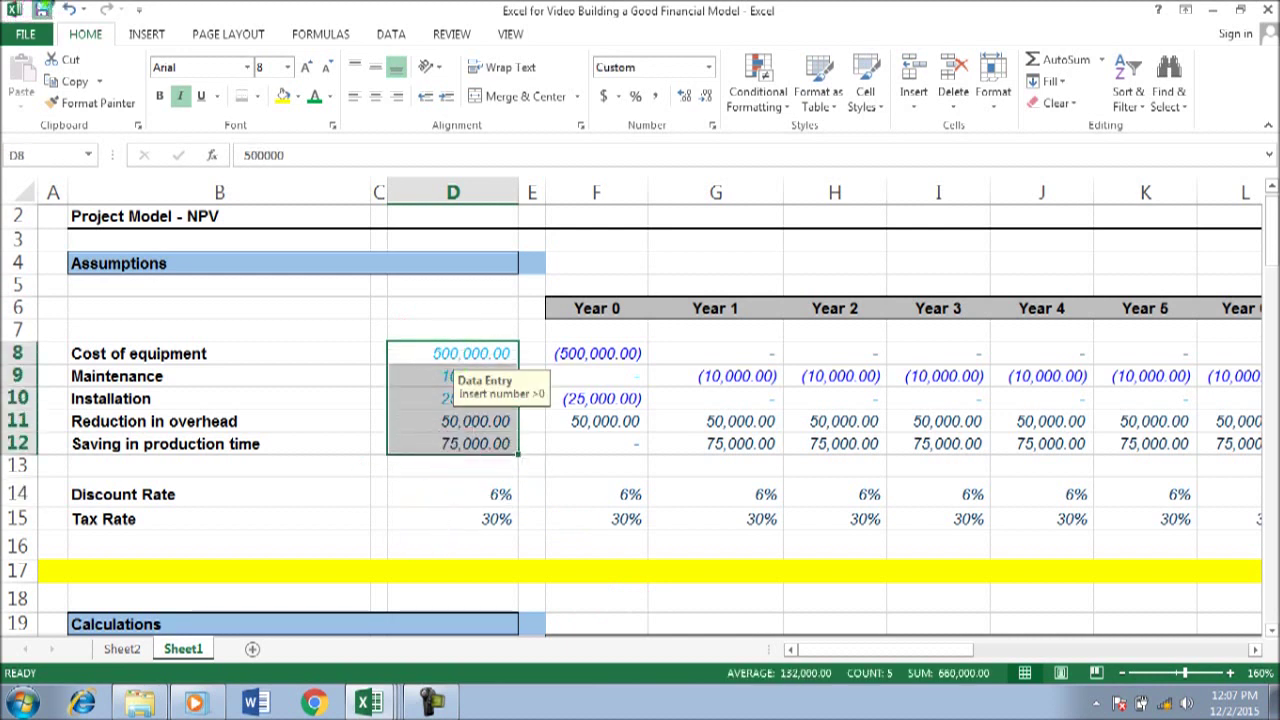
{"action": "left_click", "coordinate": [432, 703]}
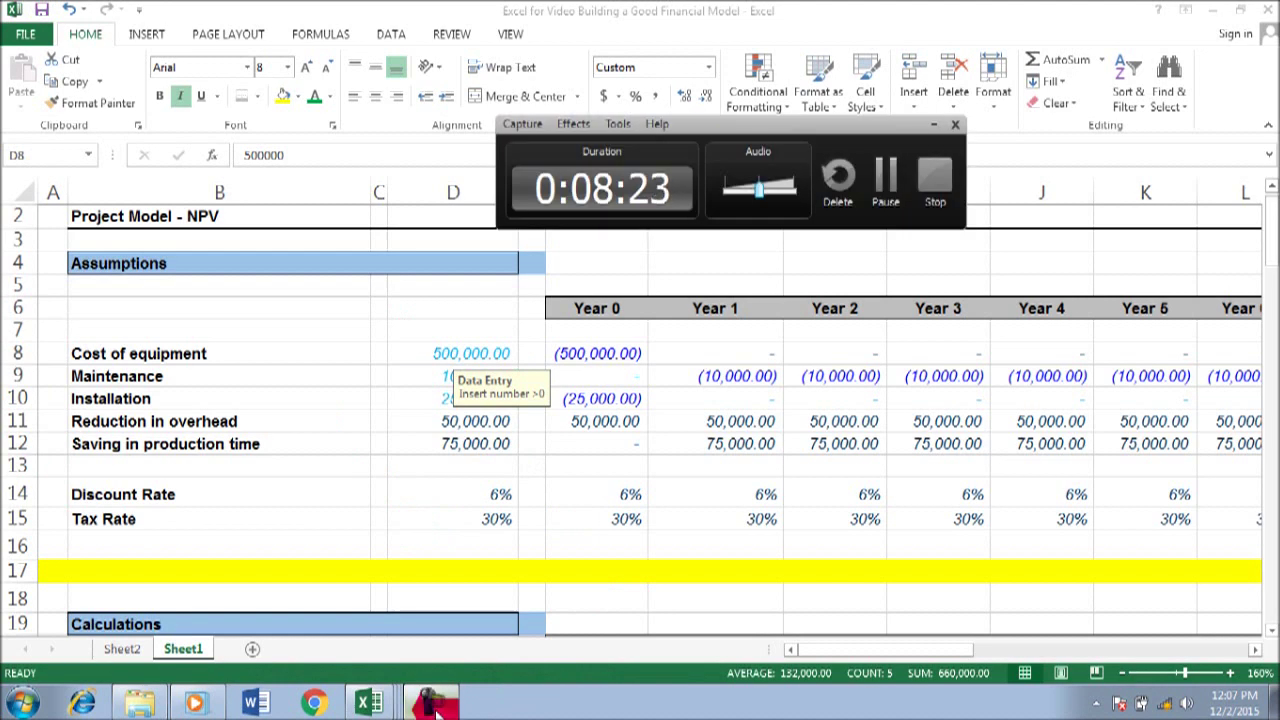
{"action": "scroll", "coordinate": [485, 503], "scroll_direction": "down", "scroll_amount": 1}
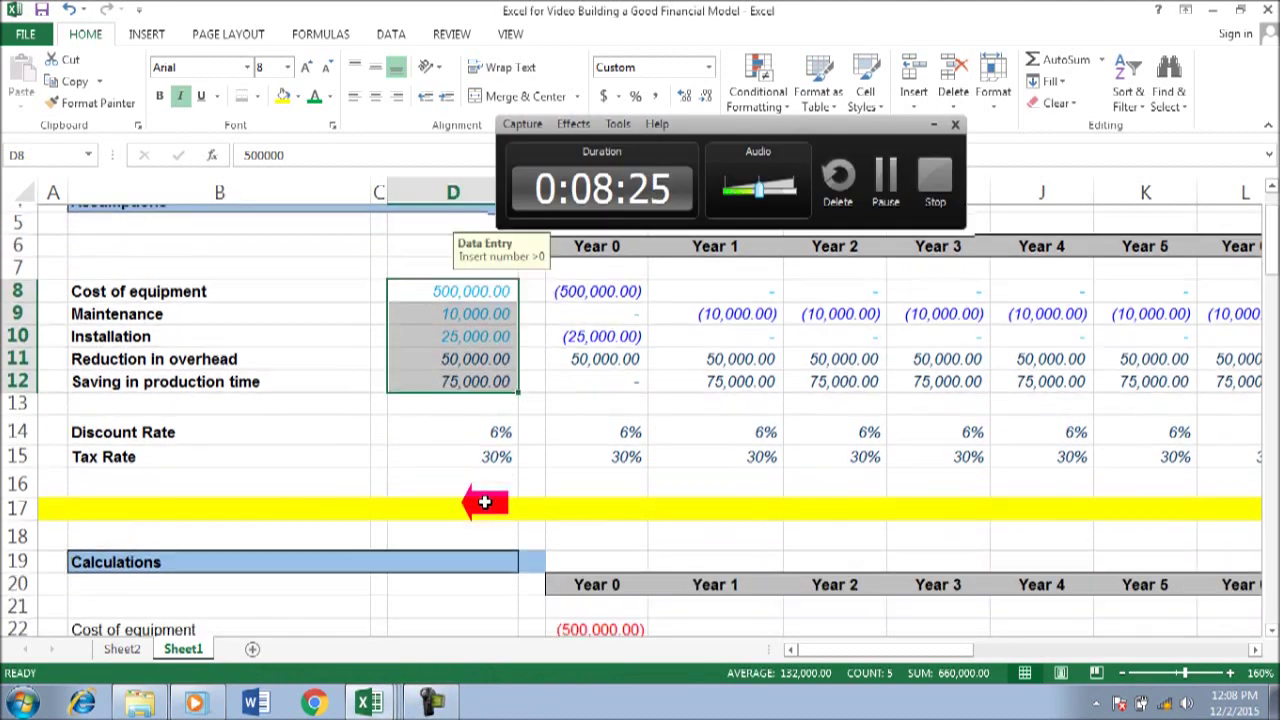
{"action": "scroll", "coordinate": [485, 503], "scroll_direction": "down", "scroll_amount": 1}
{"action": "left_click", "coordinate": [470, 355]}
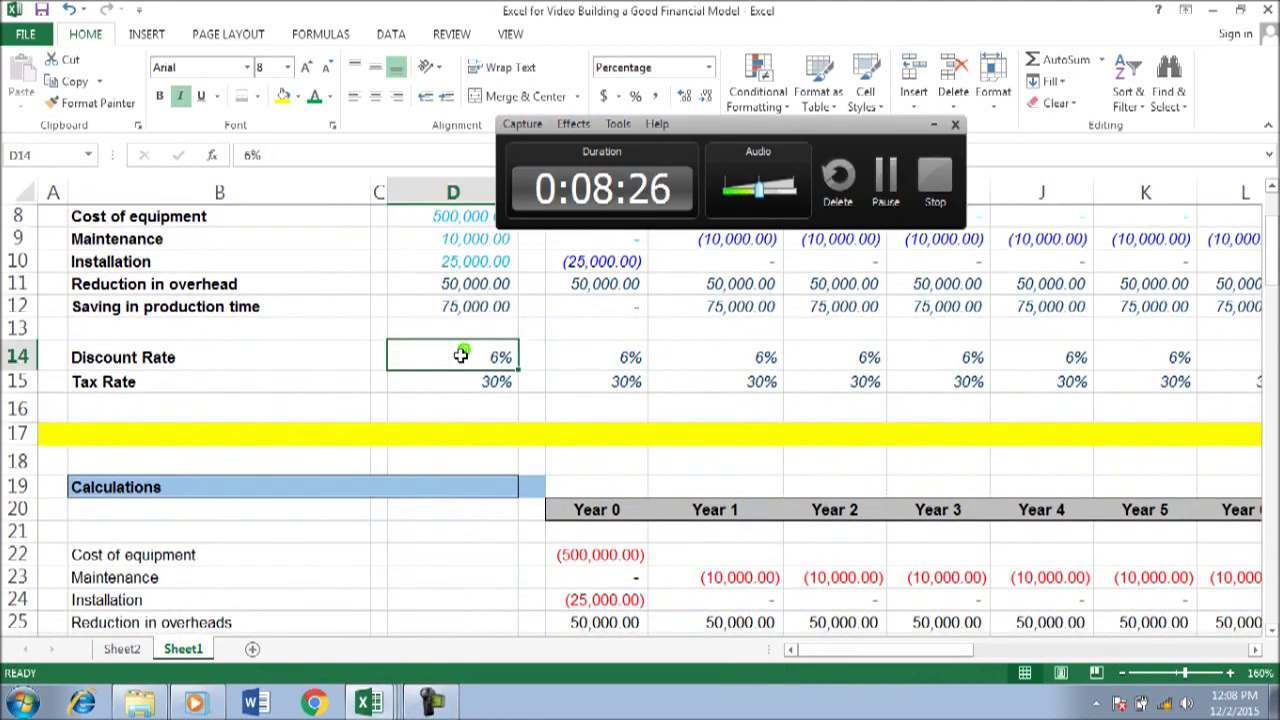
{"action": "left_click", "coordinate": [937, 180]}
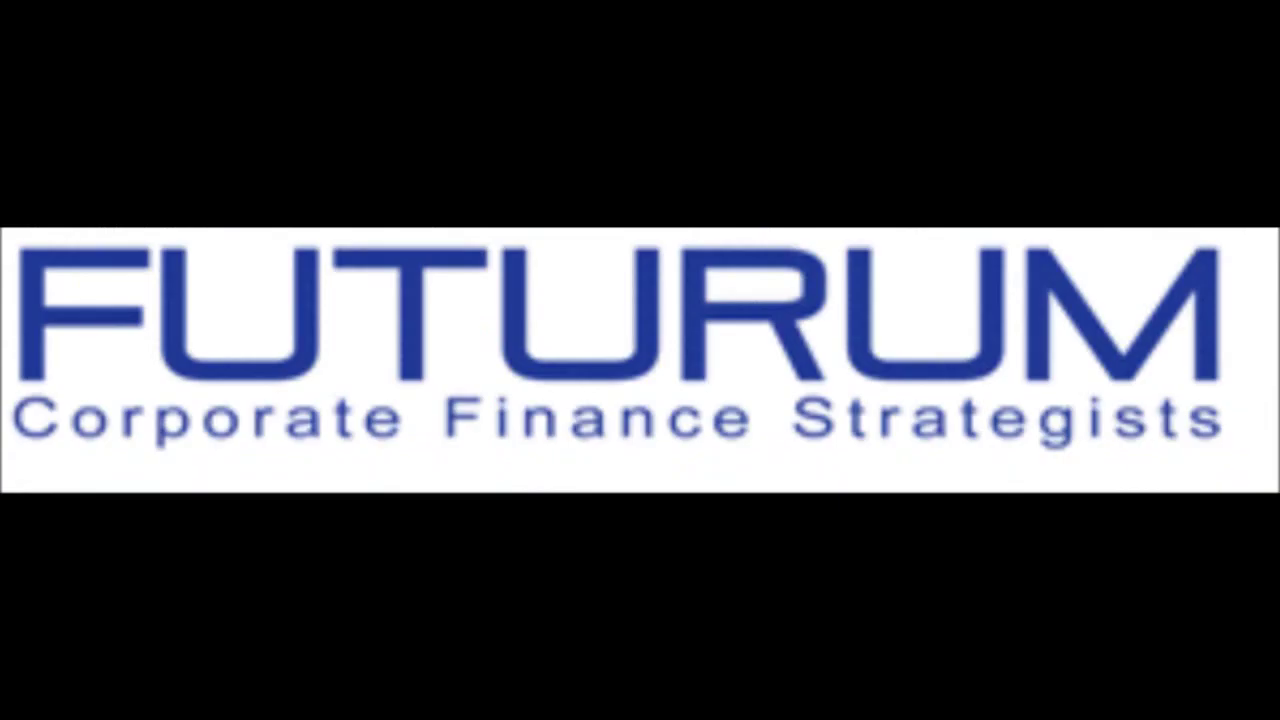